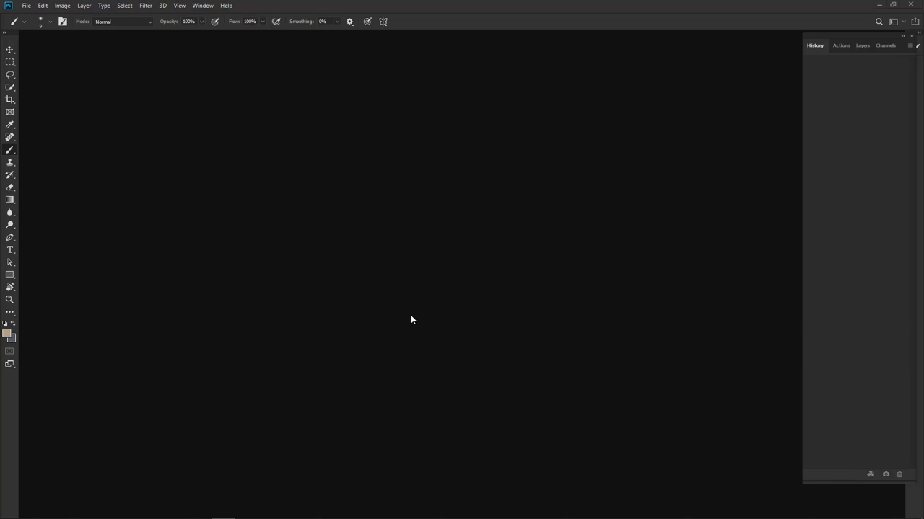
- Open all five CR2 wedding photos from the 'camera raw blend' folder in Camera Raw
key("ctrl+o")
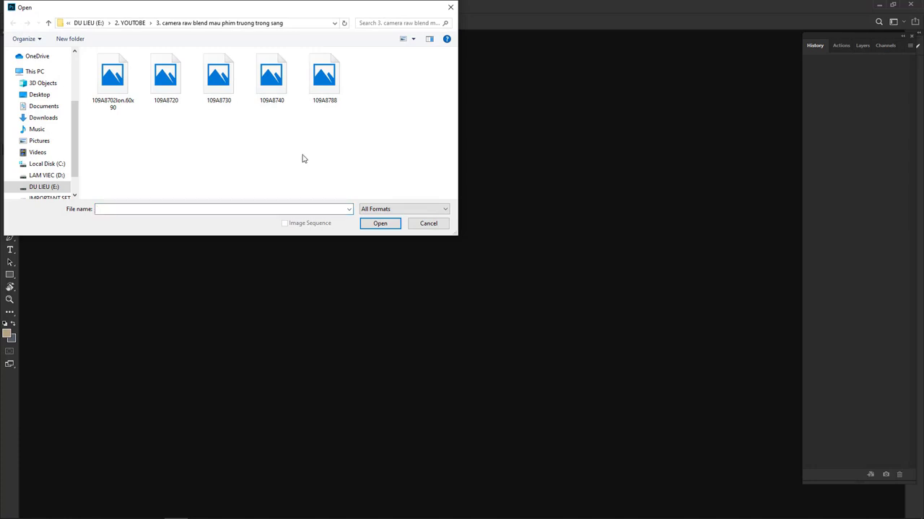
key("ctrl+a")
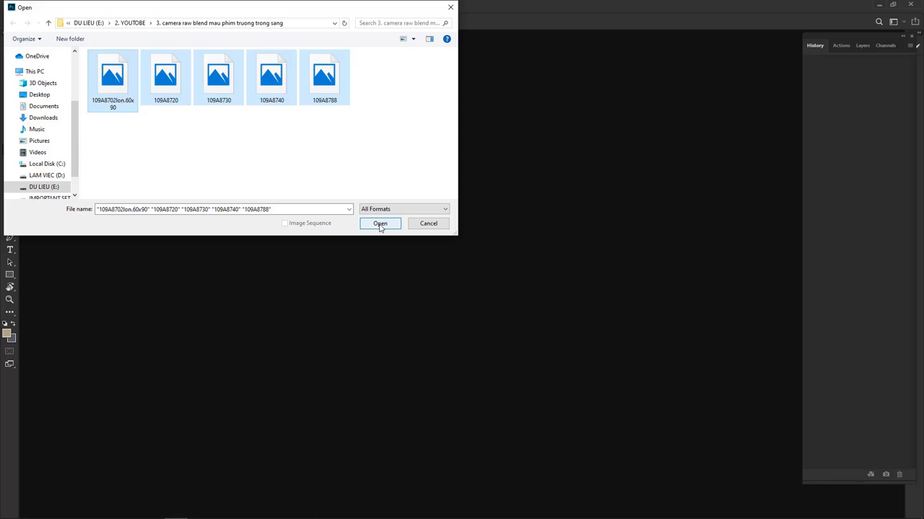
left_click(380, 224)
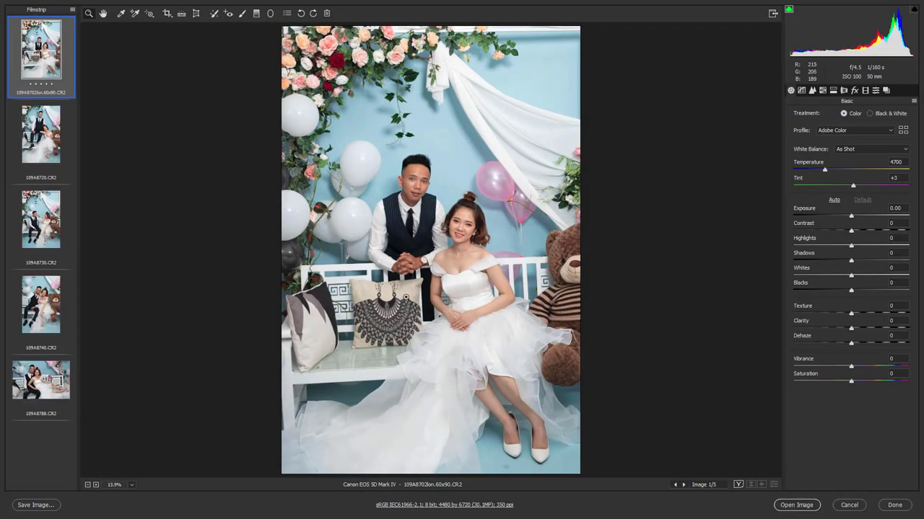
- Select all five filmstrip photos for batch editing and zoom in to inspect the couple
key("ctrl+a")
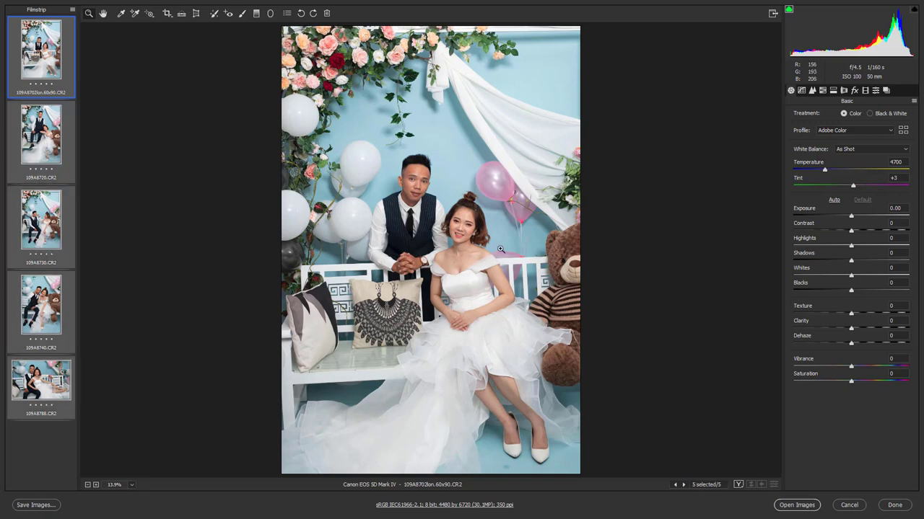
key("ctrl+plus")
key("ctrl+plus")
key("ctrl+plus")
key("ctrl+plus")
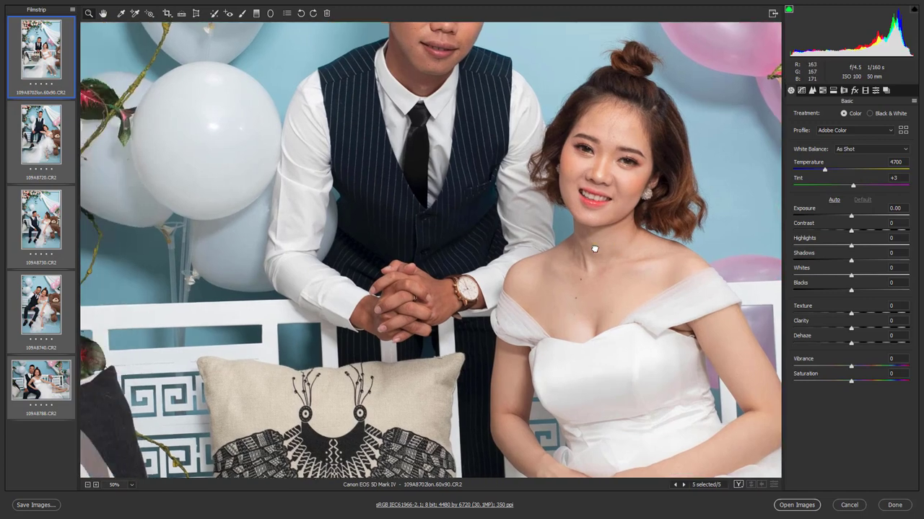
left_click_drag(491, 253, 483, 214)
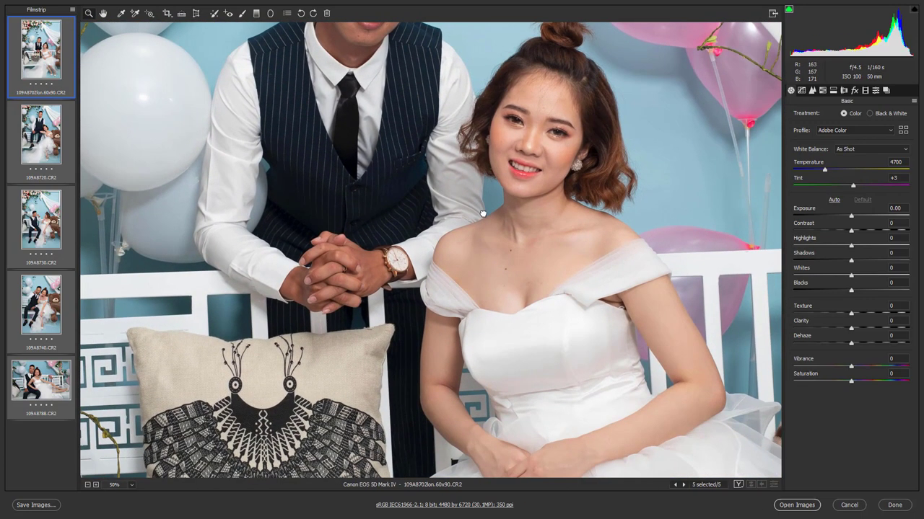
key("ctrl+0")
key("ctrl+plus")
key("ctrl+plus")
key("ctrl+plus")
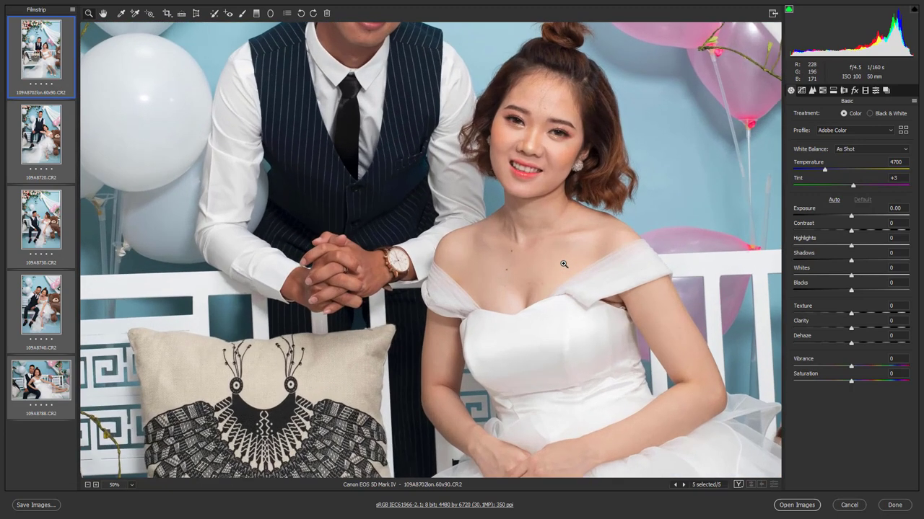
key("ctrl+minus")
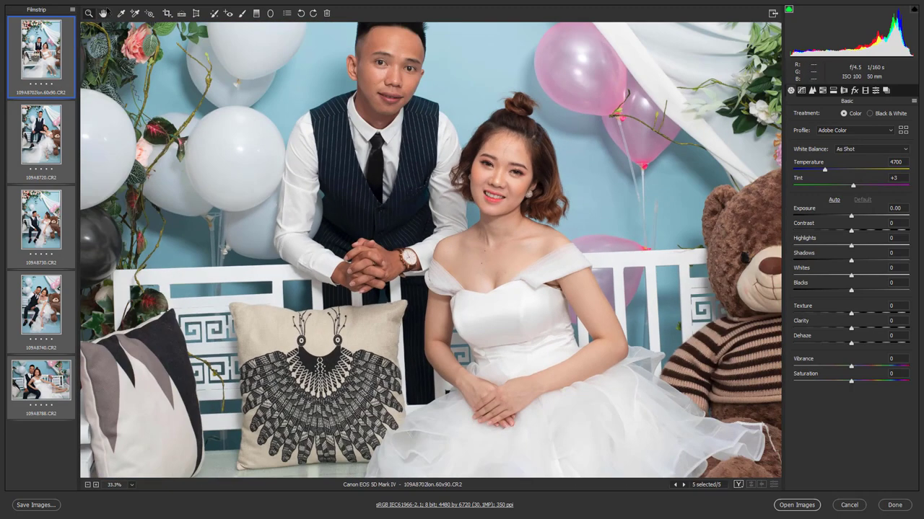
- Switch to the White Balance tool and zoom in on the couple's faces
left_click(121, 15)
key("ctrl+plus")
mouse_move(608, 389)
left_mouse_down()
mouse_move(551, 374)
mouse_move(579, 373)
left_mouse_up()
key("ctrl+minus")
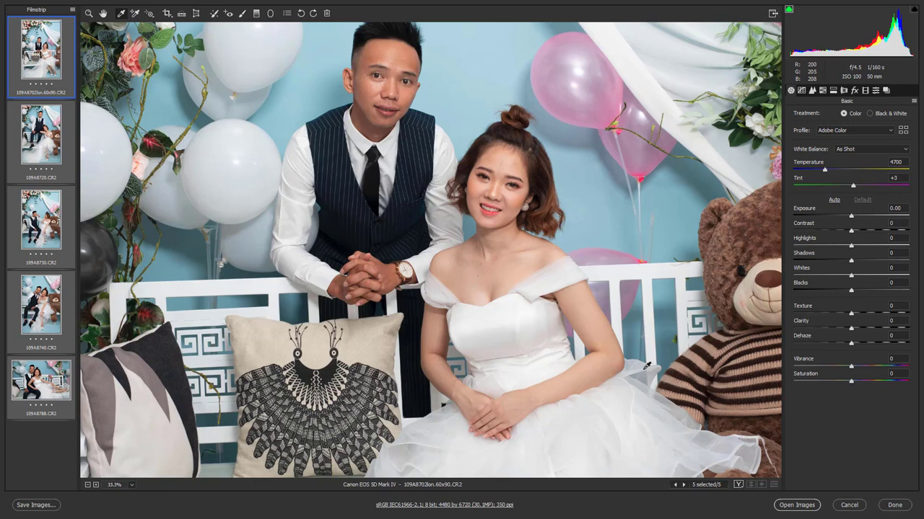
- Test white balance samples from several spots on the white dress, undoing each trial
left_click(530, 314)
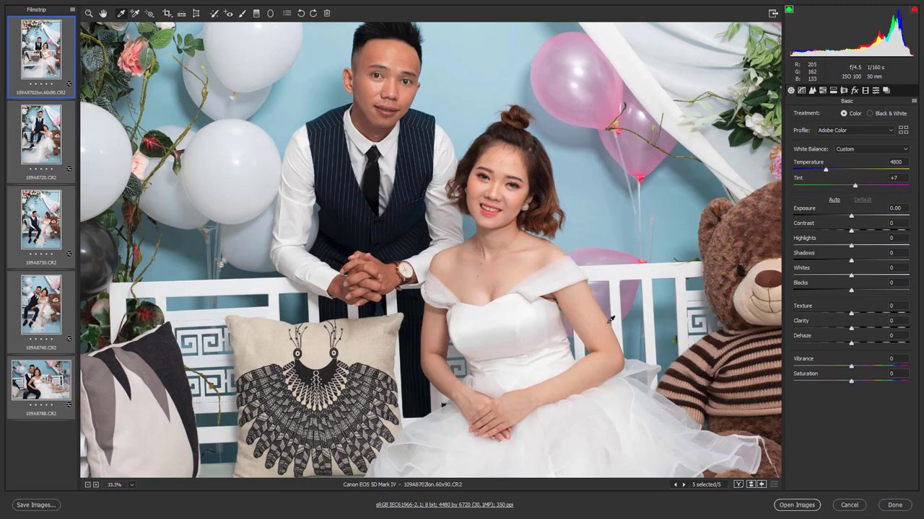
key("ctrl+z")
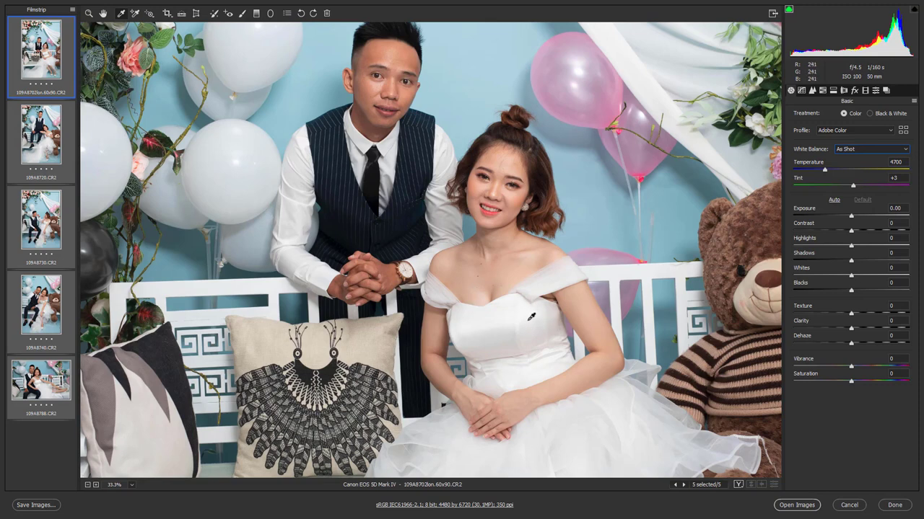
left_click(531, 318)
key("ctrl+z")
left_click(526, 311)
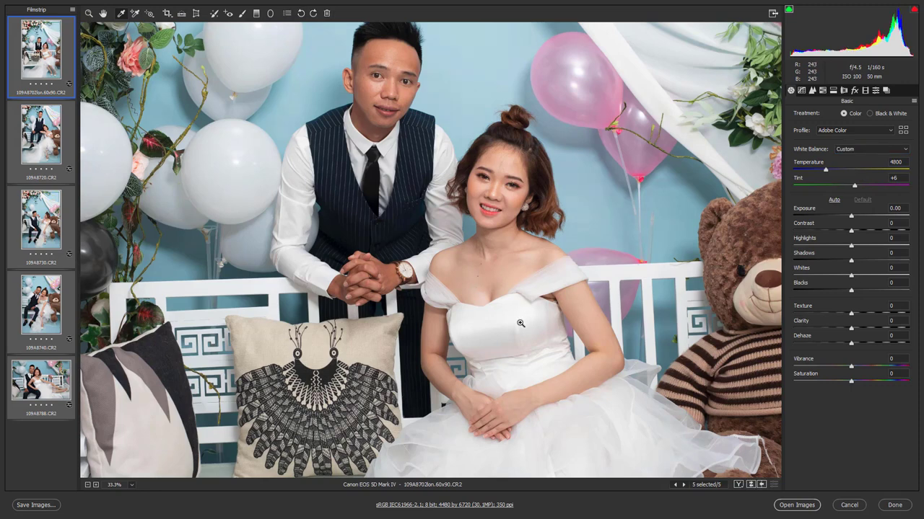
left_click(522, 324)
left_click(525, 319)
key("ctrl+z")
key("ctrl+z")
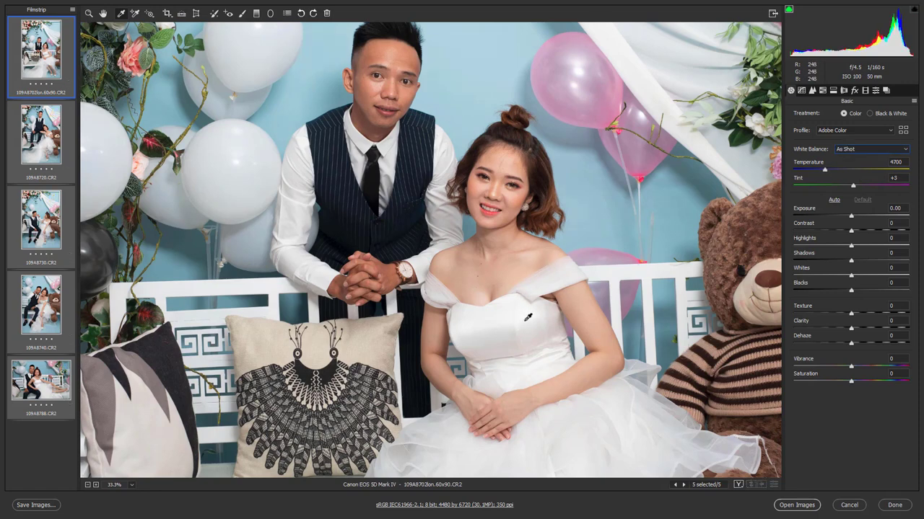
- Keep sampling the dress until white balance settles at Temperature 4800, Tint +4
left_click(526, 319)
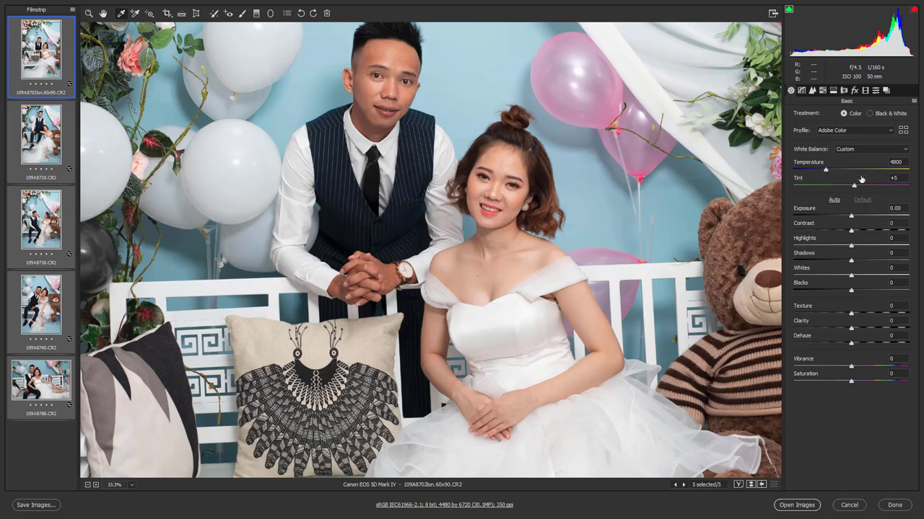
key("ctrl+z")
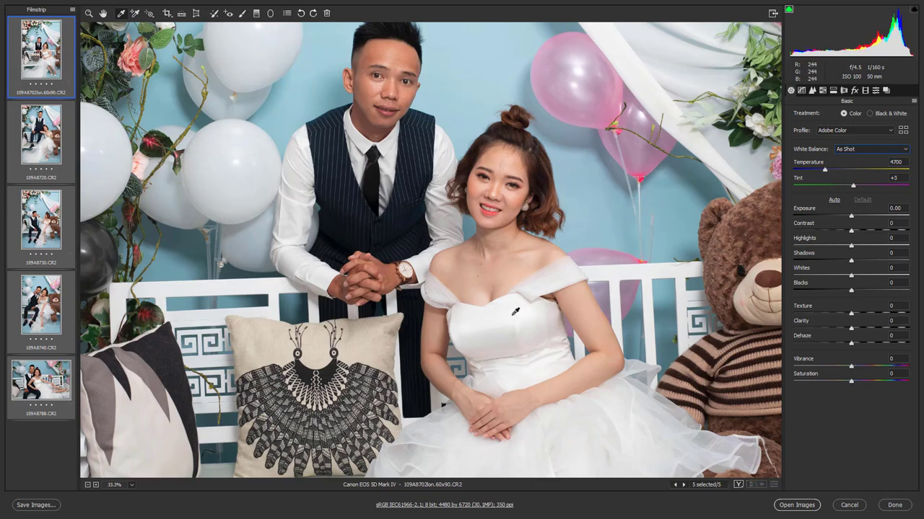
left_click(515, 312)
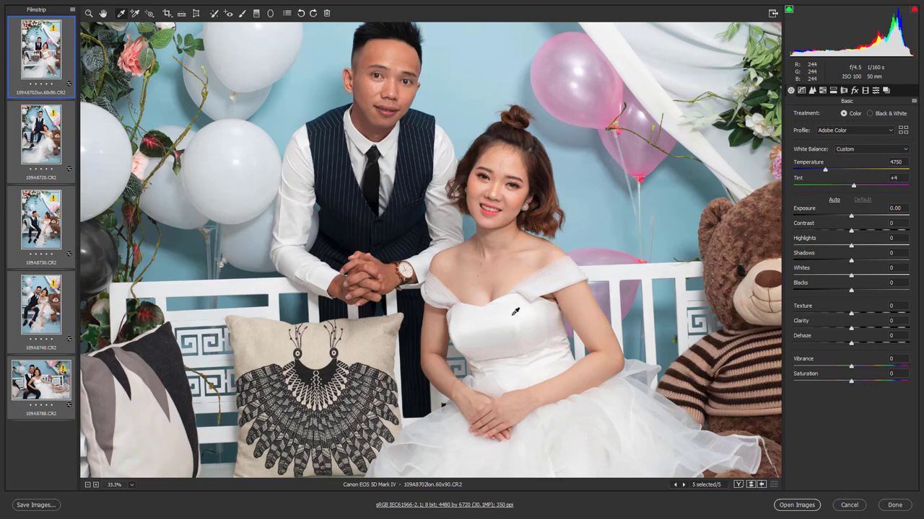
key("ctrl+z")
left_click(296, 202)
key("ctrl+z")
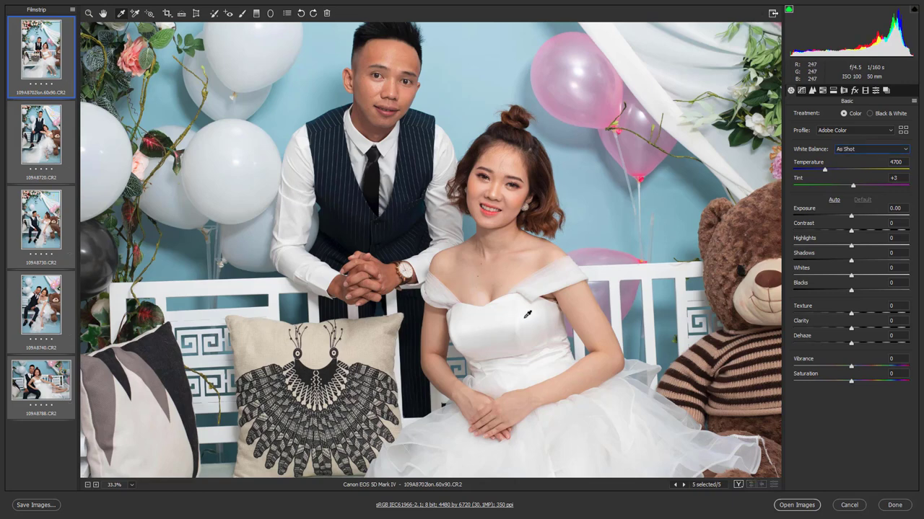
left_click(529, 319)
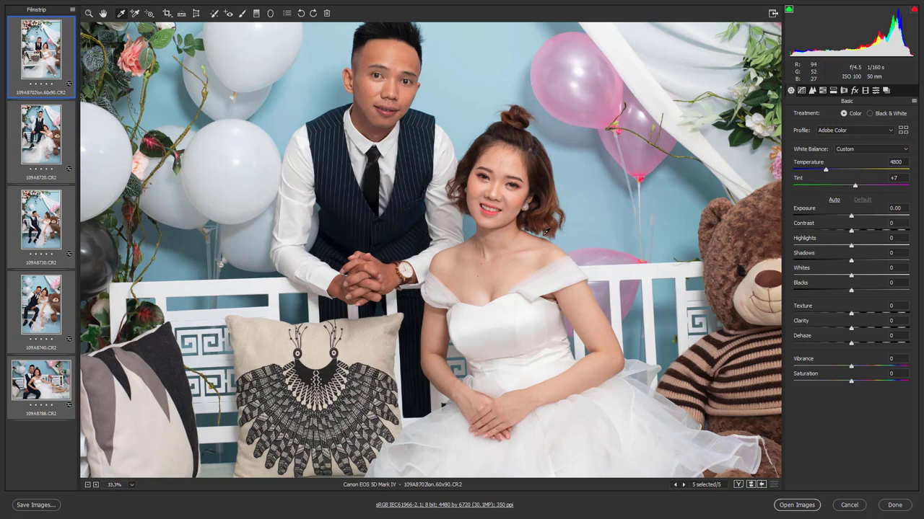
left_click(526, 309)
- Reset white balance to As Shot, then re-sample the dress for 4800 / Tint +5
key("ctrl+minus")
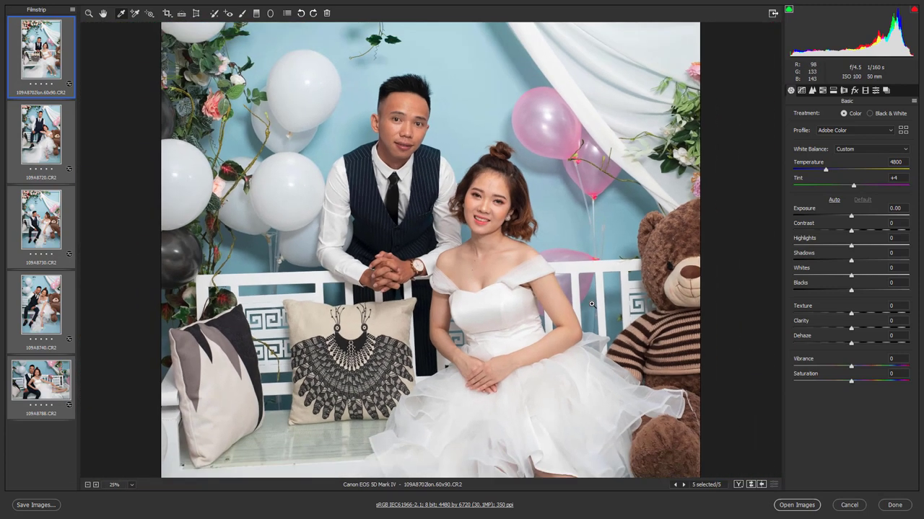
key("ctrl+minus")
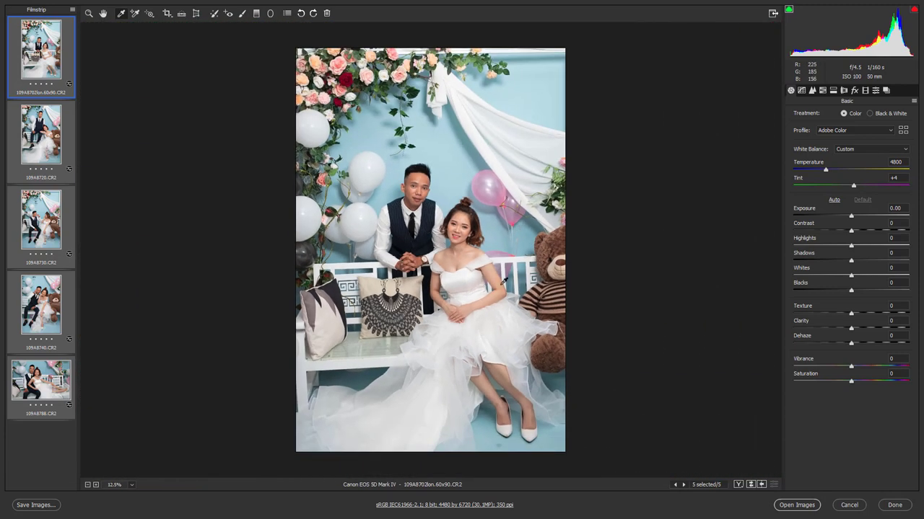
key("ctrl+plus")
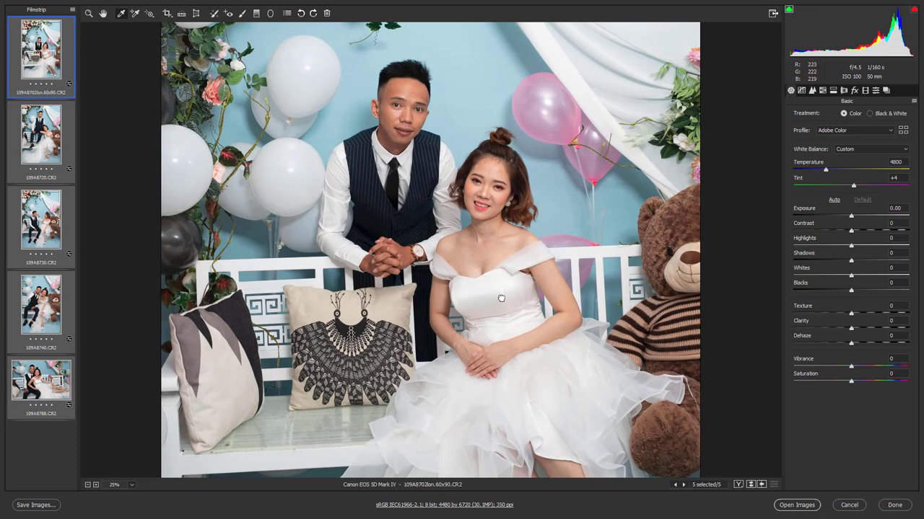
key("ctrl+plus")
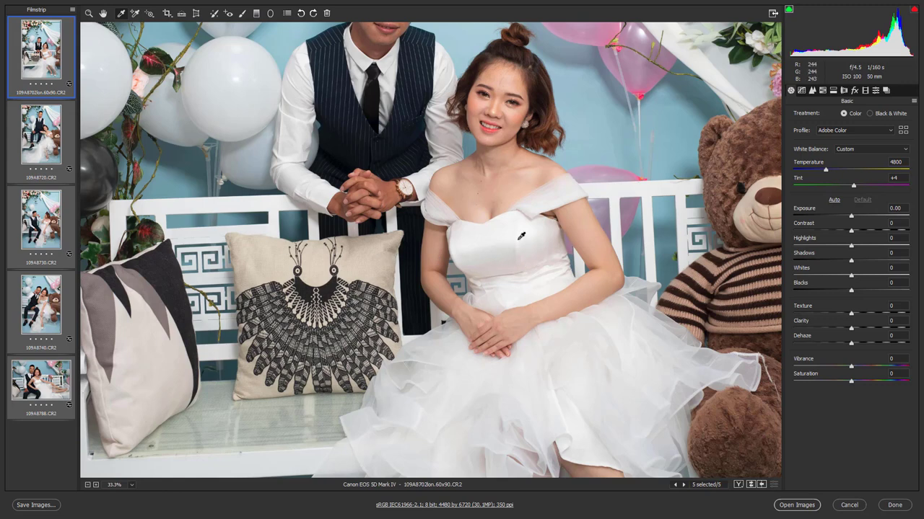
key("ctrl+minus")
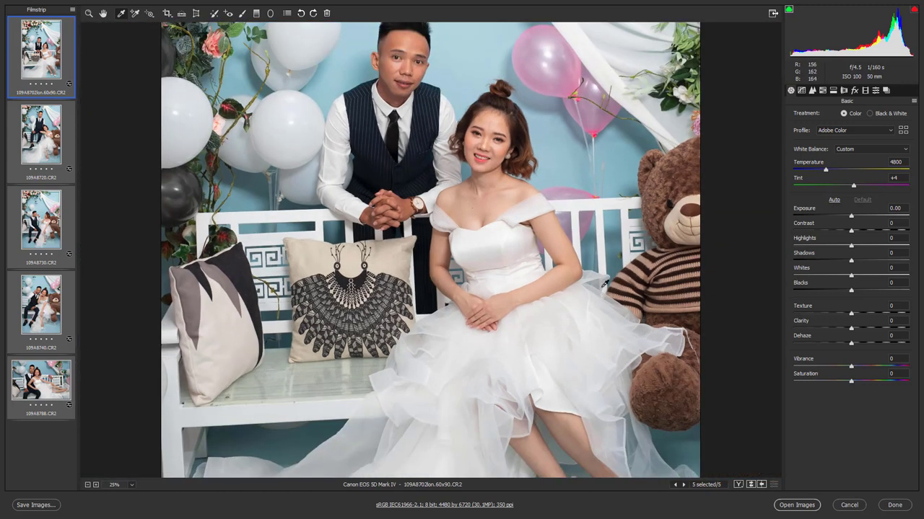
left_click(511, 243)
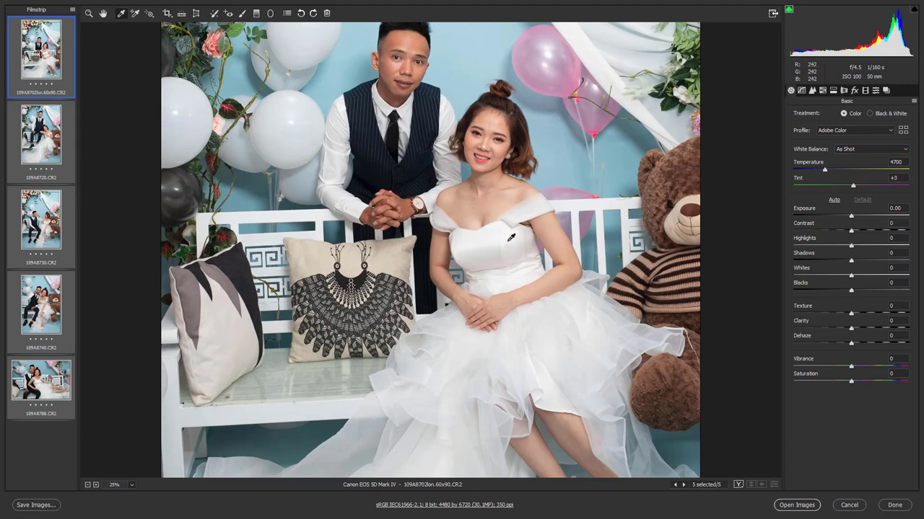
left_click(509, 241)
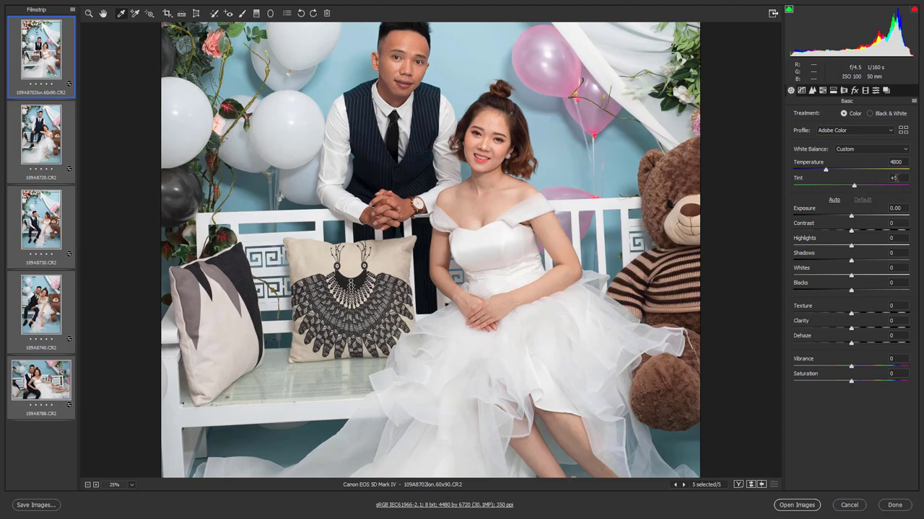
key("ctrl+plus")
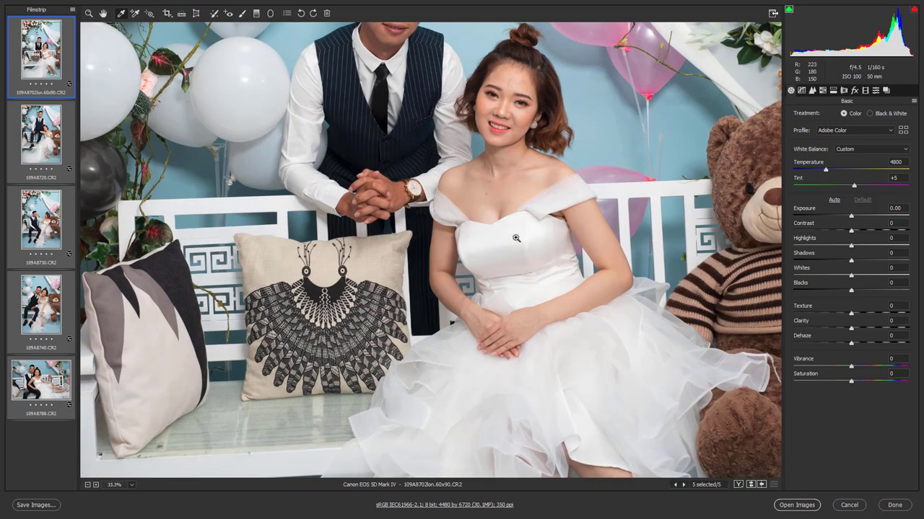
key("ctrl+minus")
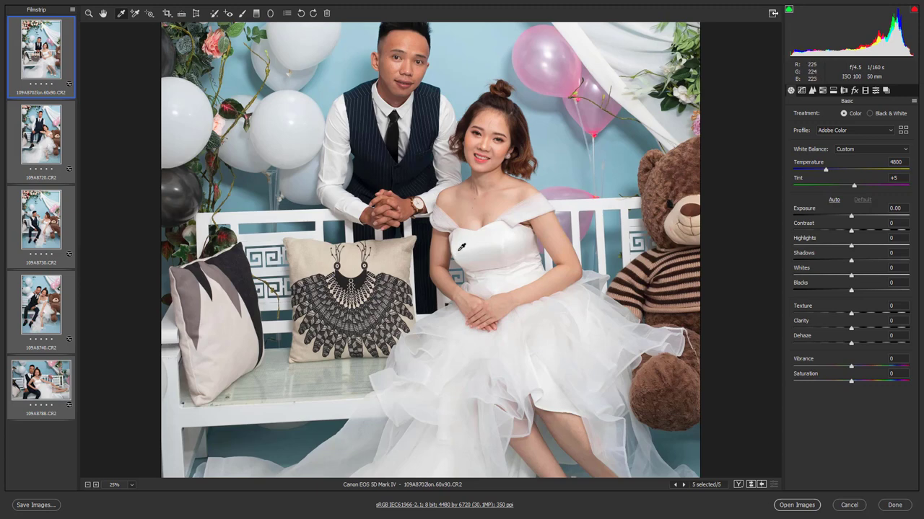
scroll(462, 246, "up", 2)
scroll(505, 244, "up", 2)
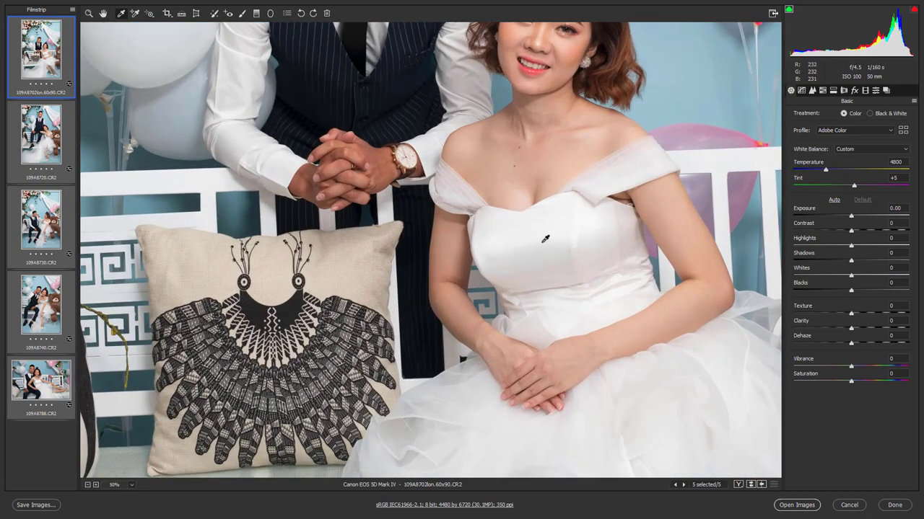
scroll(544, 241, "up", 2)
left_click_drag(495, 227, 477, 374)
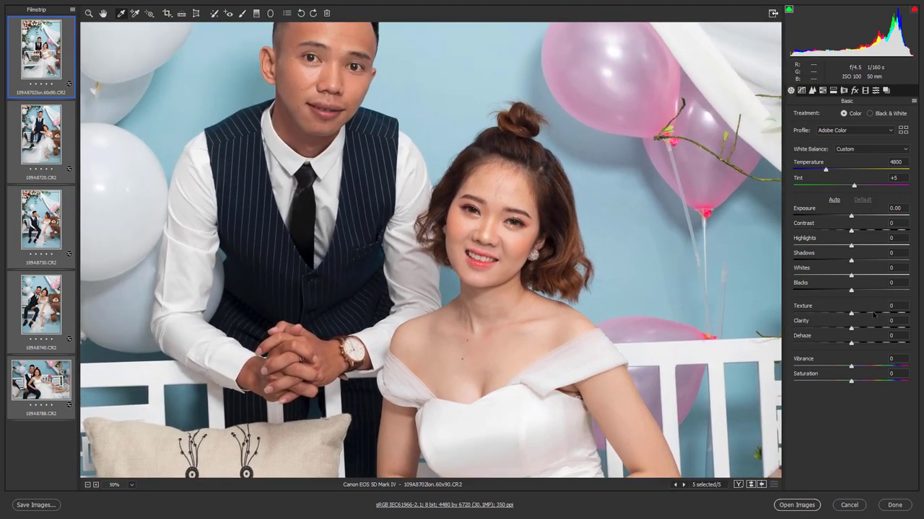
key("ctrl+minus")
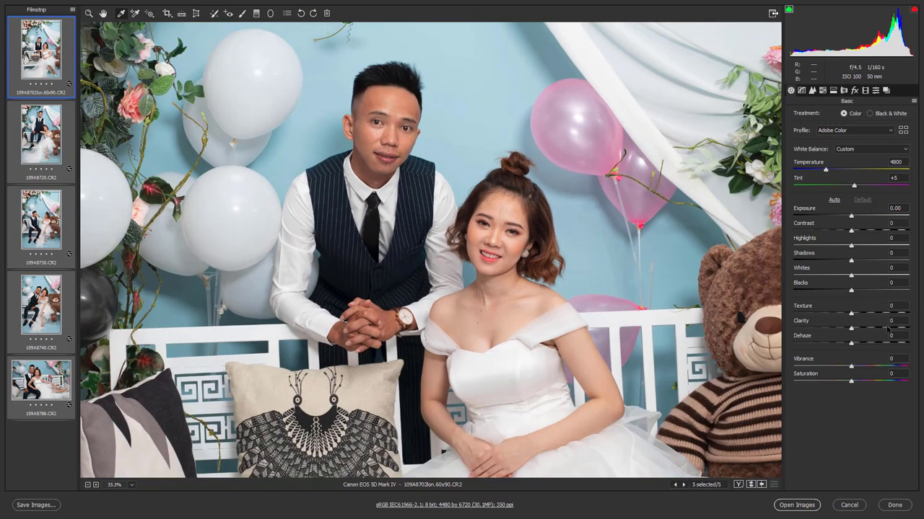
key("ctrl+equal")
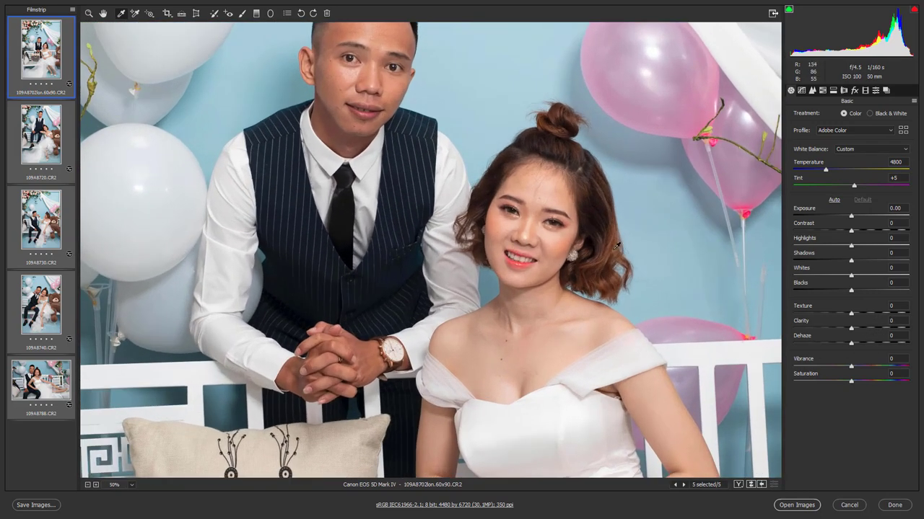
key("ctrl+minus")
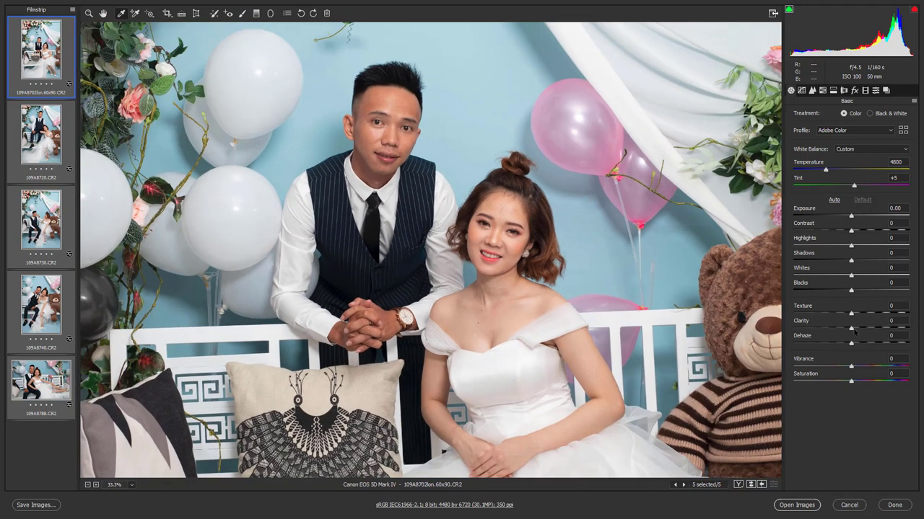
key("ctrl+plus")
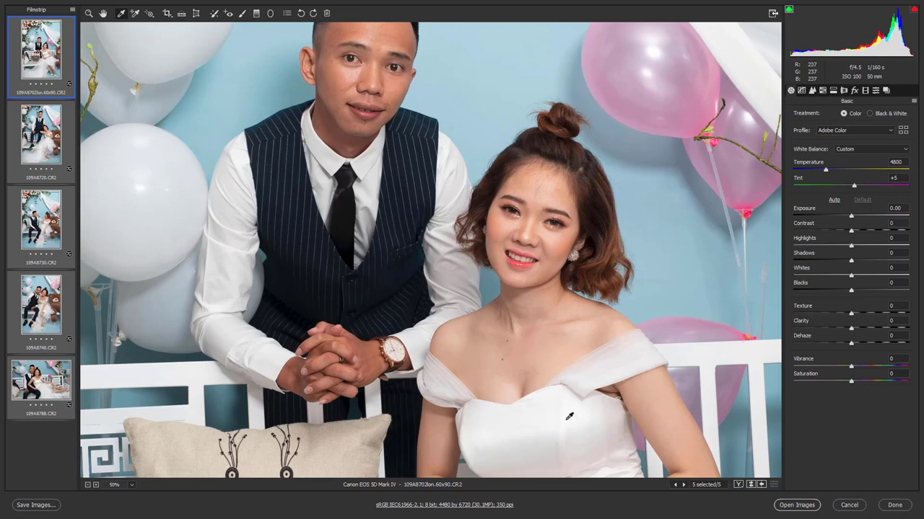
left_click_drag(570, 417, 590, 258)
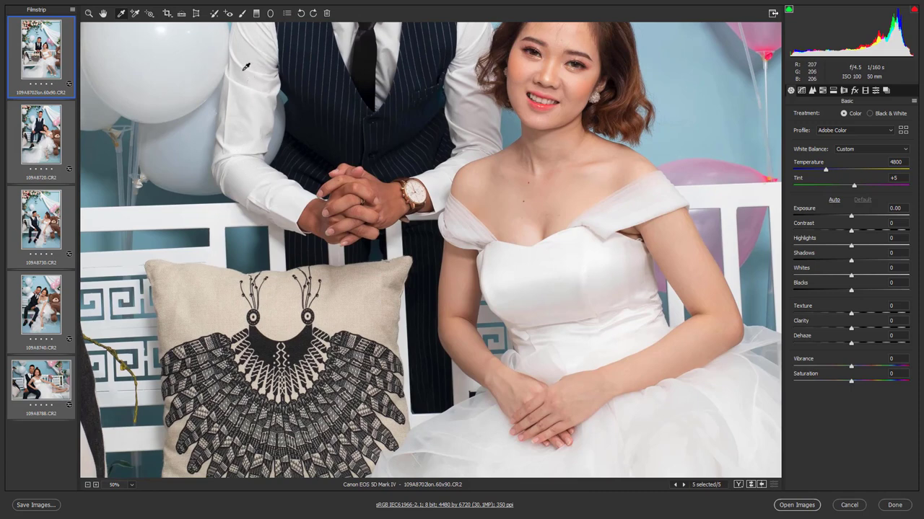
key("ctrl+plus")
key("ctrl+plus")
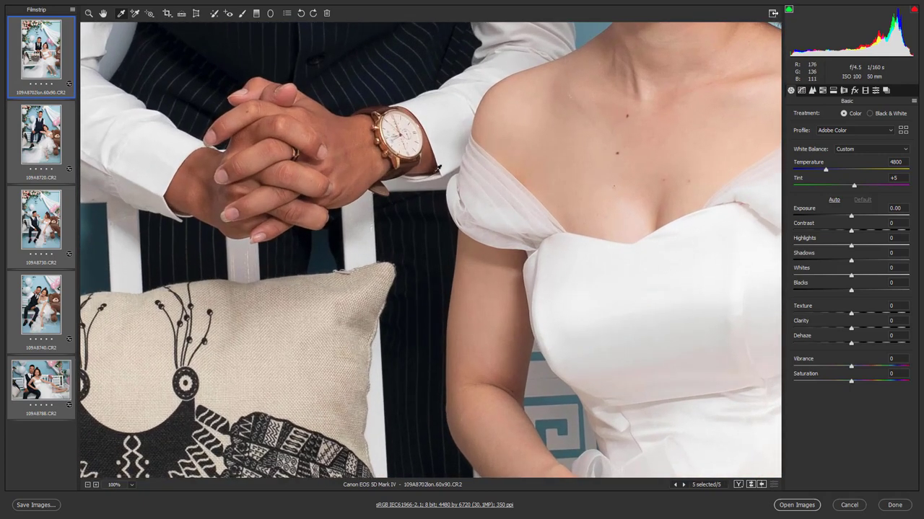
left_click_drag(438, 168, 644, 391)
- Zoom in on the shirt and vest and test a strong positive Clarity
left_click_drag(353, 52, 471, 238)
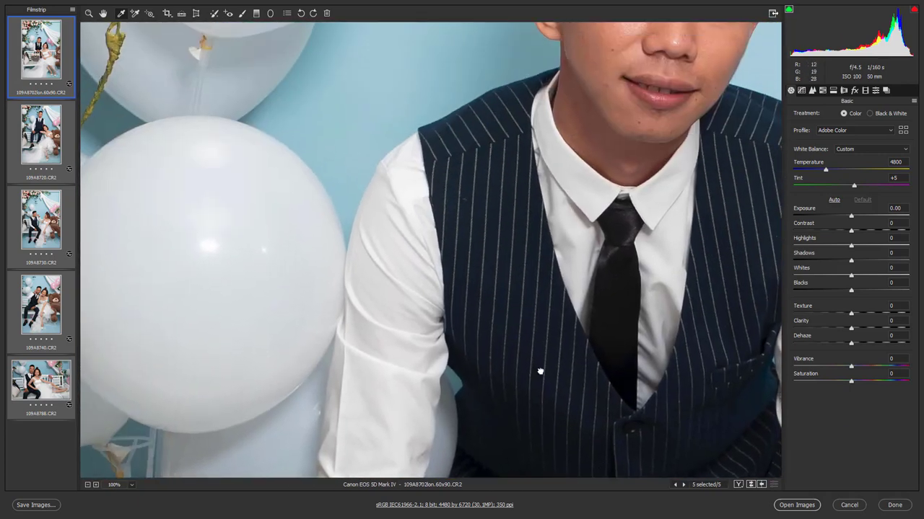
key("ctrl+plus")
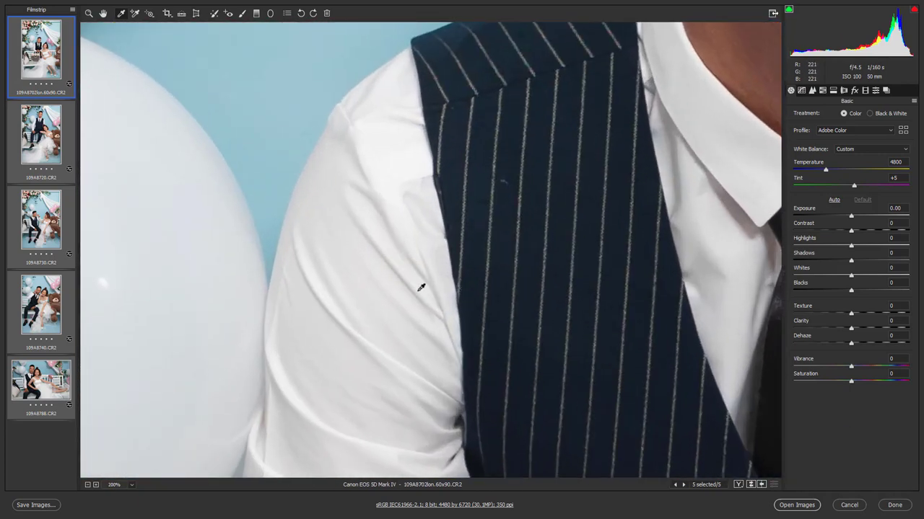
left_click_drag(410, 348, 442, 251)
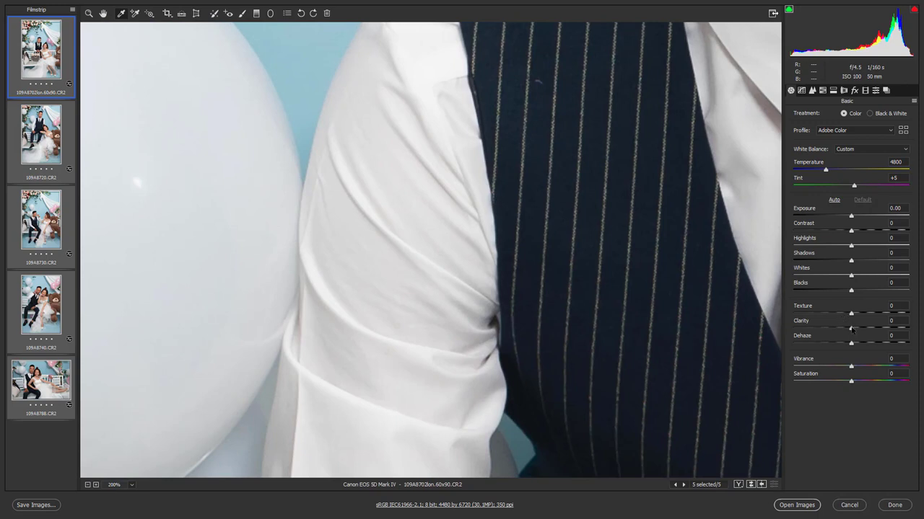
left_click_drag(851, 329, 906, 328)
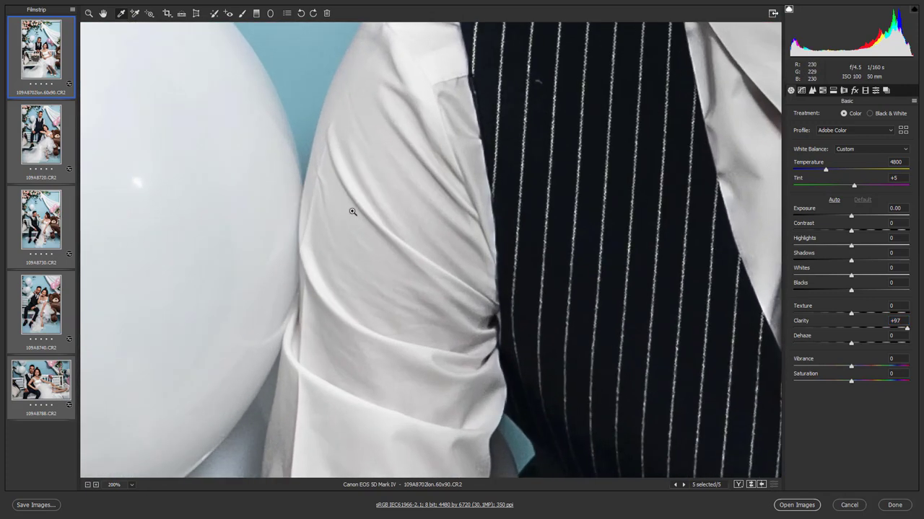
left_click(352, 212)
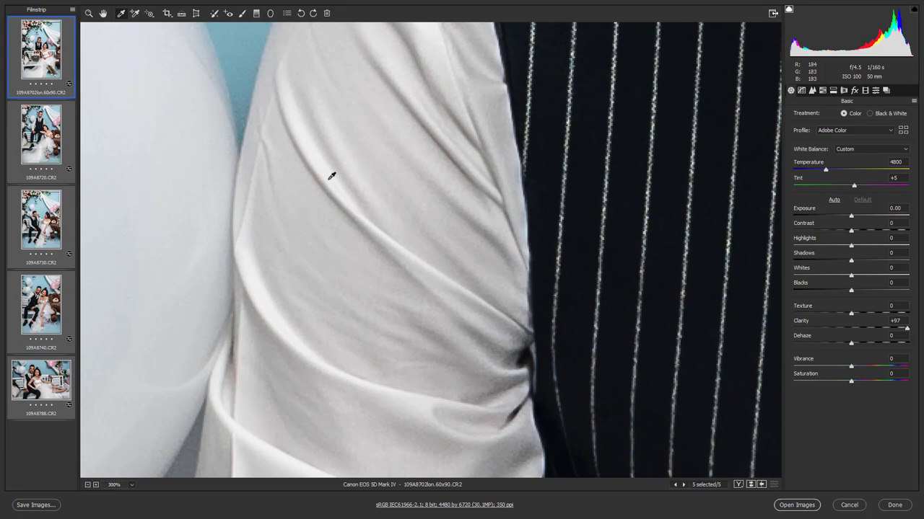
key("ctrl+minus")
key("ctrl+minus")
key("ctrl+minus")
left_click_drag(541, 371, 413, 227)
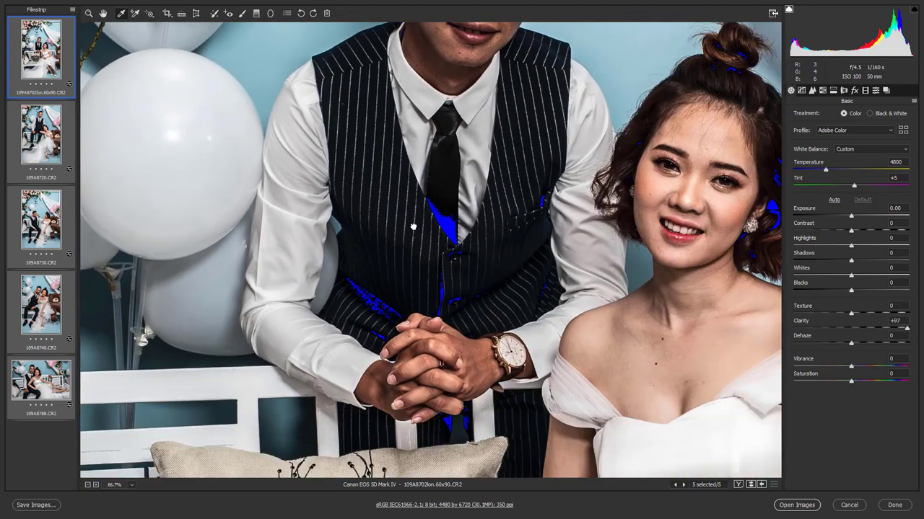
mouse_move(757, 433)
left_mouse_down()
mouse_move(613, 365)
mouse_move(535, 287)
left_mouse_up()
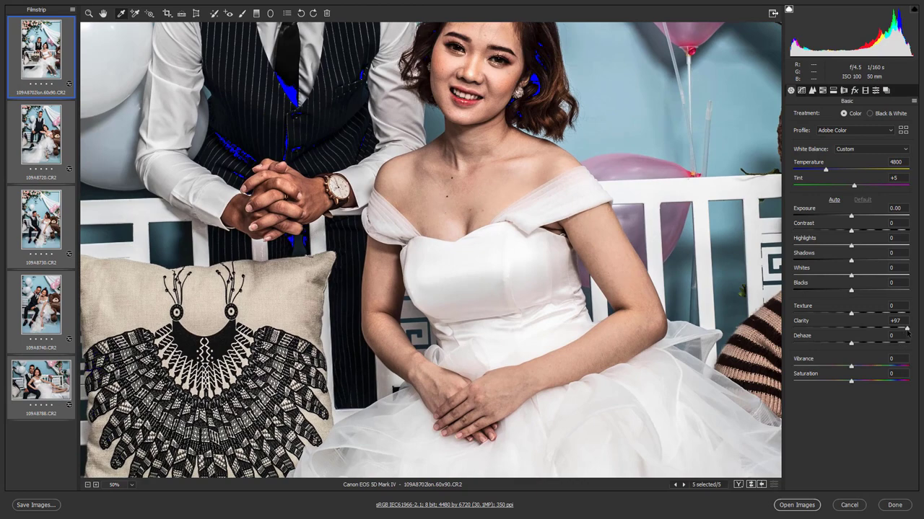
- Drop Clarity to -100, then bring it back up to about -19
left_click_drag(907, 328, 794, 328)
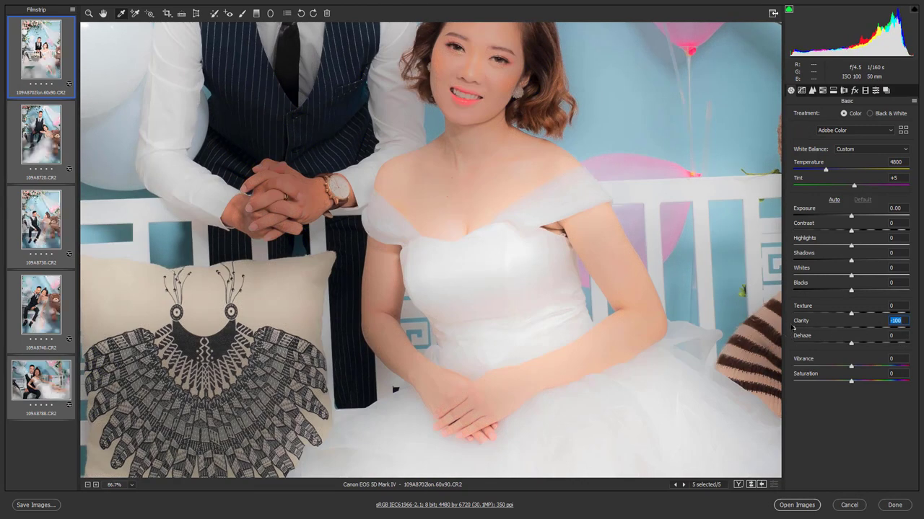
key("ctrl+plus")
key("ctrl+plus")
left_click_drag(313, 181, 427, 298)
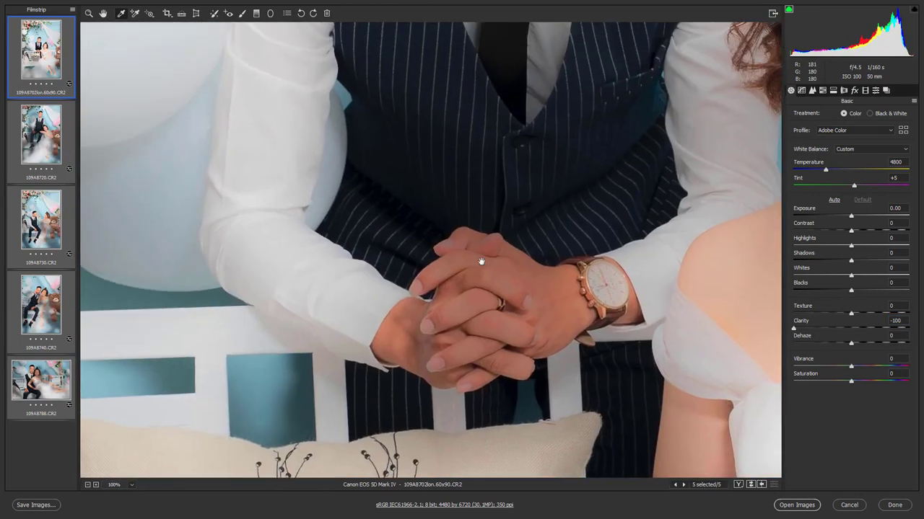
key("ctrl+plus")
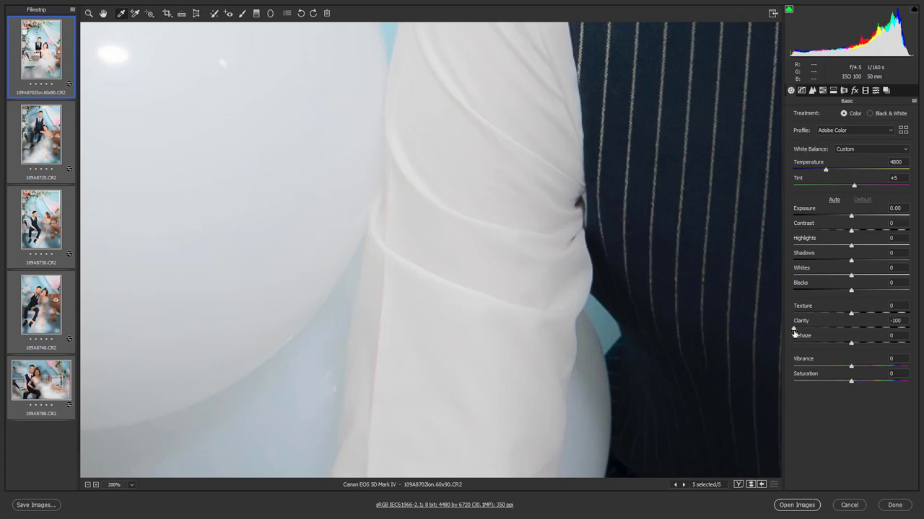
left_click_drag(794, 329, 842, 328)
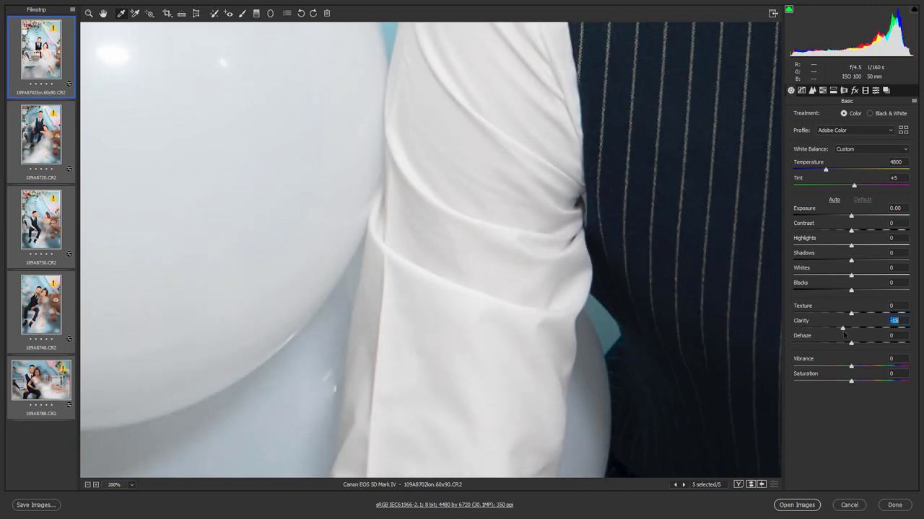
left_click_drag(843, 331, 841, 332)
left_click_drag(839, 333, 842, 337)
- Check the couple in the preview and nudge Clarity down to -22
scroll(567, 231, "down", 1)
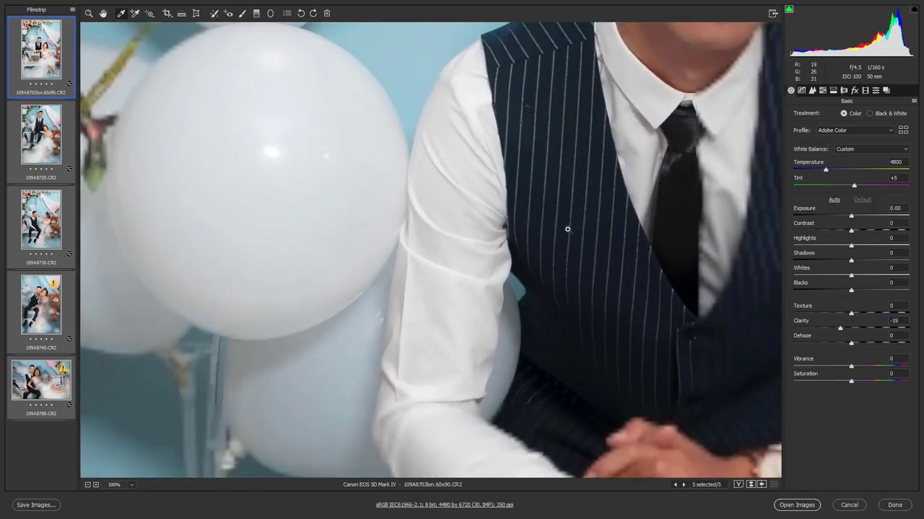
scroll(505, 238, "down", 1)
scroll(438, 241, "down", 1)
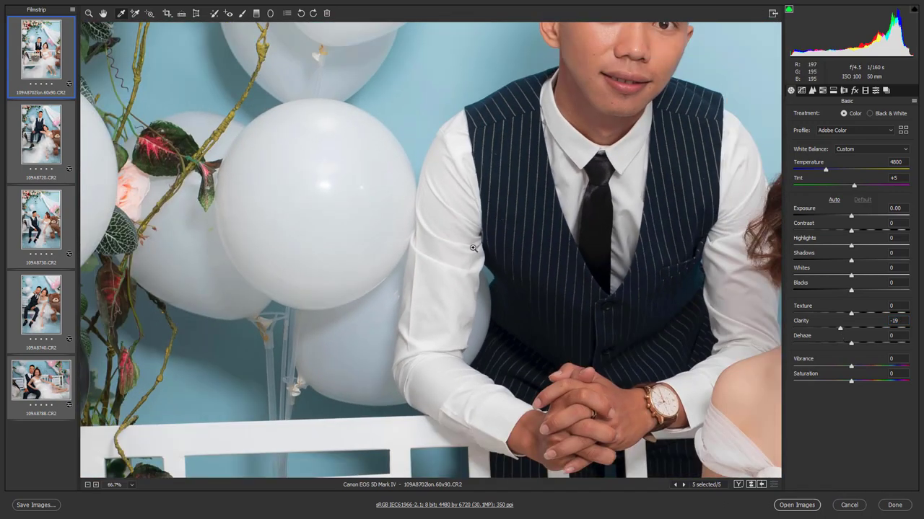
scroll(438, 241, "up", 1)
left_click_drag(713, 219, 339, 58)
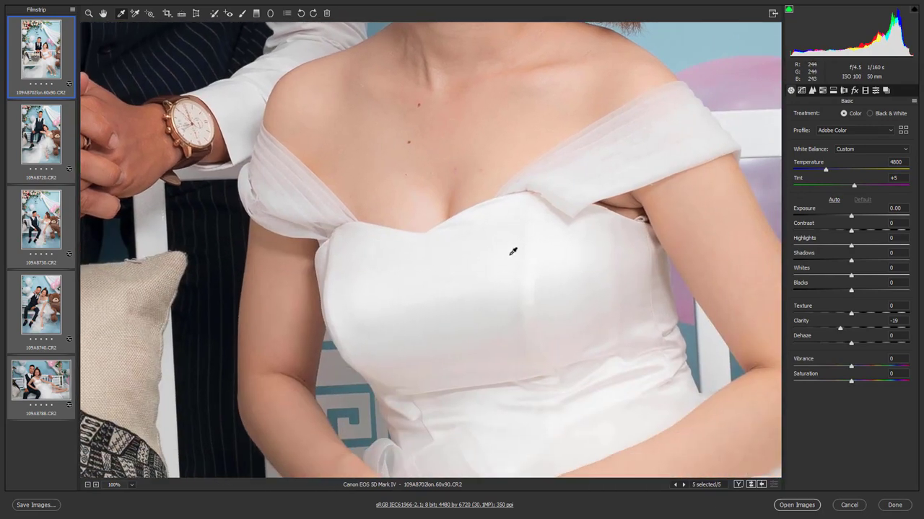
scroll(583, 275, "down", 1)
scroll(512, 279, "down", 2)
scroll(512, 279, "down", 1)
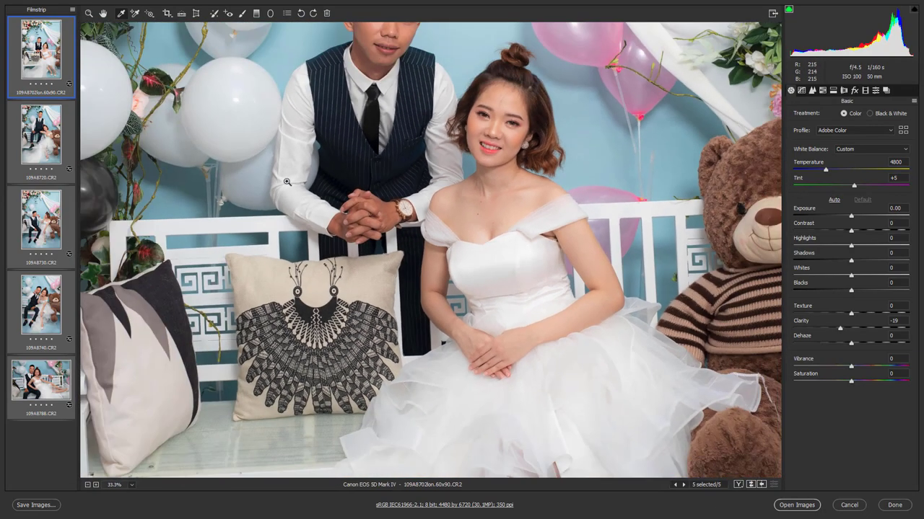
scroll(512, 279, "up", 1)
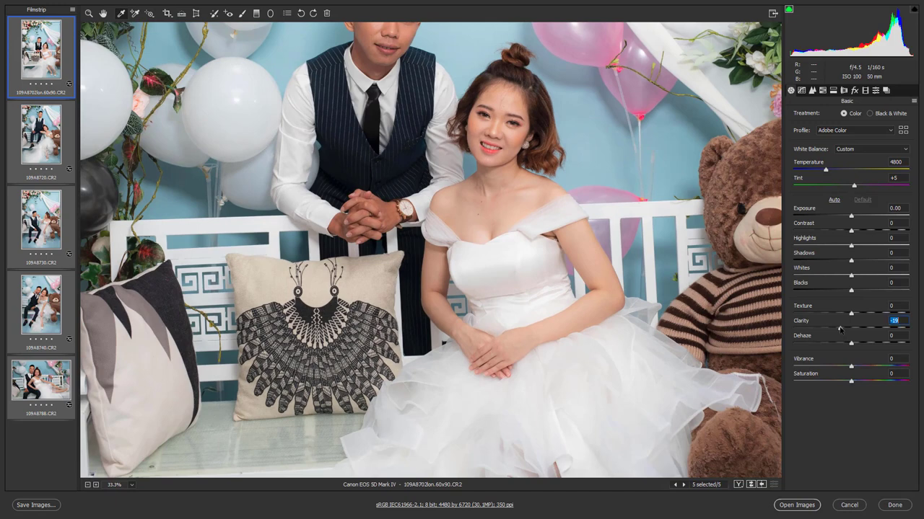
key("Down")
left_click_drag(524, 128, 538, 226)
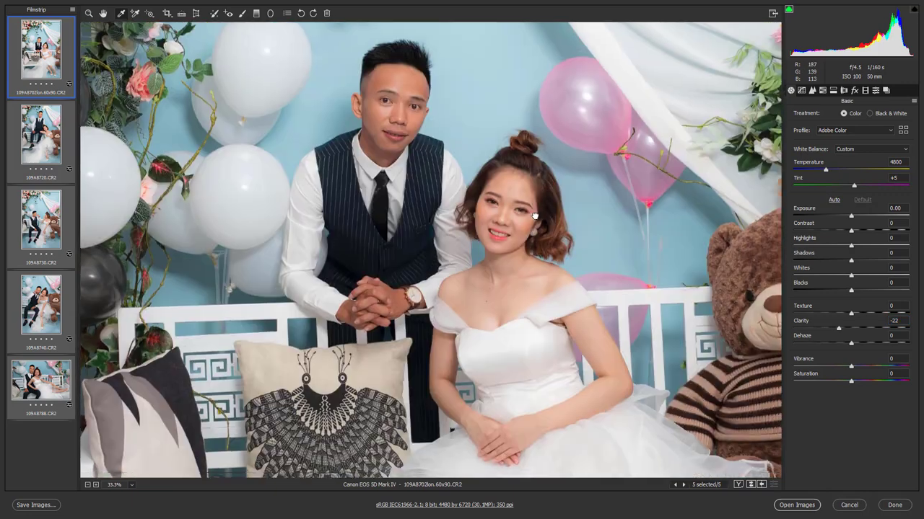
key("ctrl+plus")
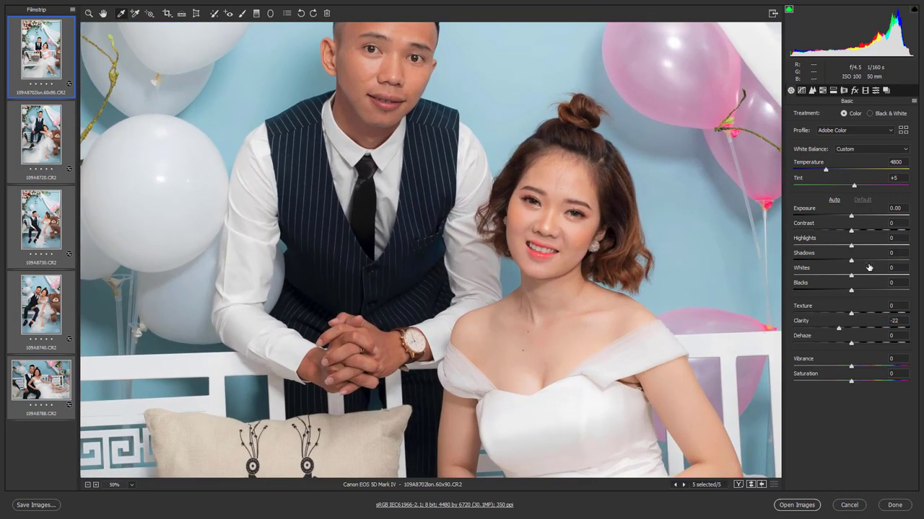
key("ctrl+minus")
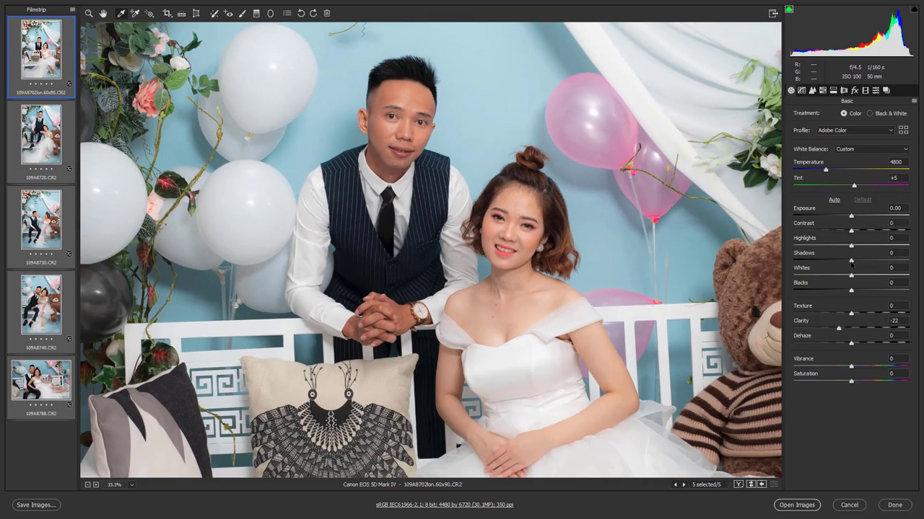
- Raise Shadows to about +42 while watching the shadow clipping preview
mouse_move(851, 265)
left_mouse_down()
mouse_move(873, 267)
mouse_move(858, 272)
left_mouse_up()
key("ctrl+minus")
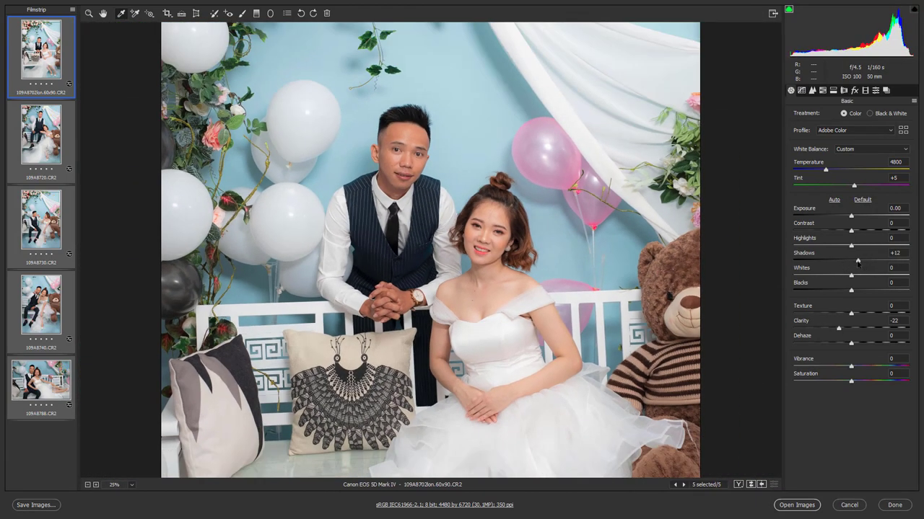
key("alt")
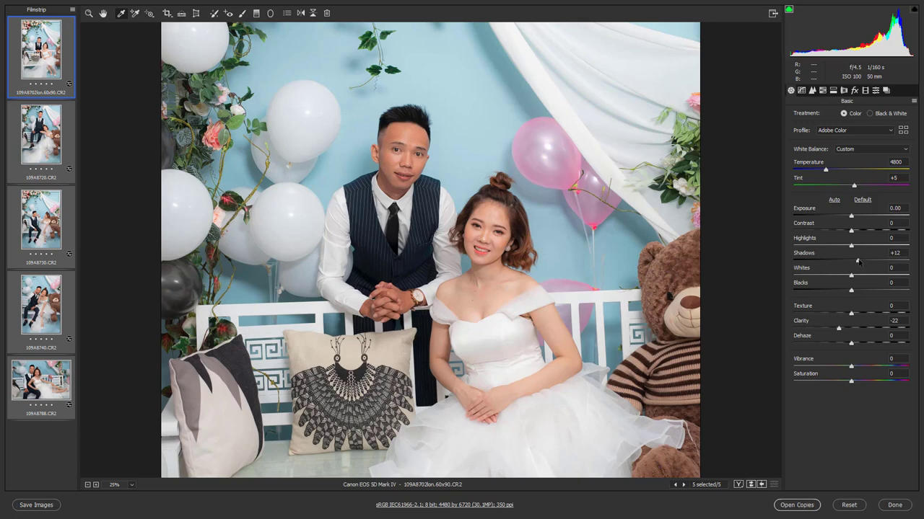
mouse_move(857, 261)
left_mouse_down()
mouse_move(846, 262)
mouse_move(868, 267)
left_mouse_up()
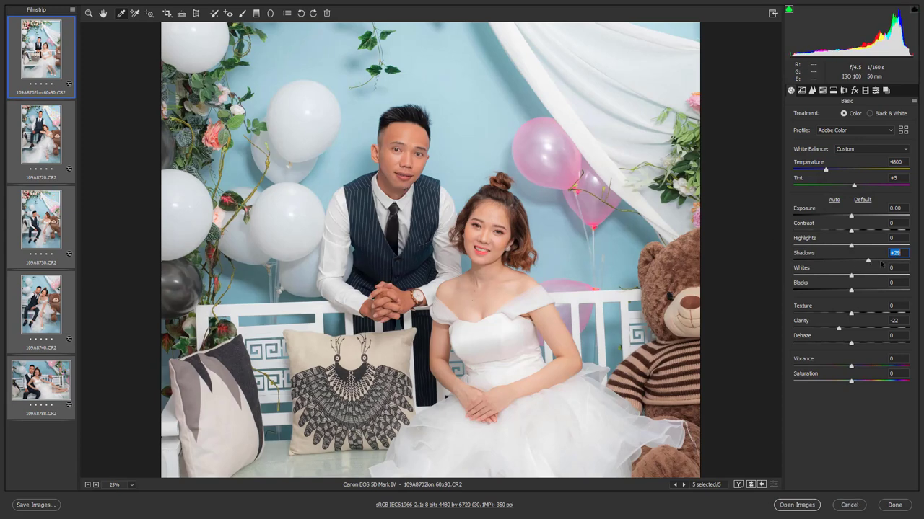
left_click(867, 262, "alt")
mouse_move(866, 262)
left_mouse_down("alt")
mouse_move(879, 268)
mouse_move(869, 271)
left_mouse_up("alt")
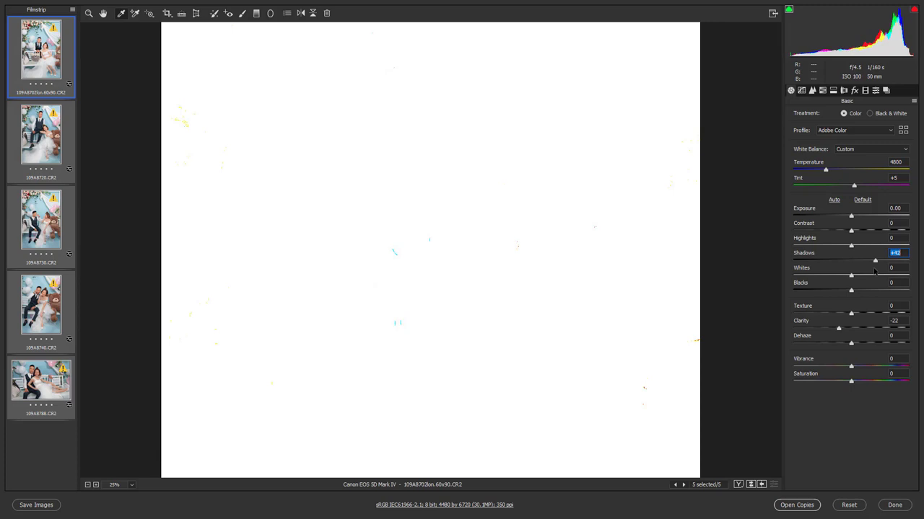
left_click_drag(872, 271, 876, 270, "alt")
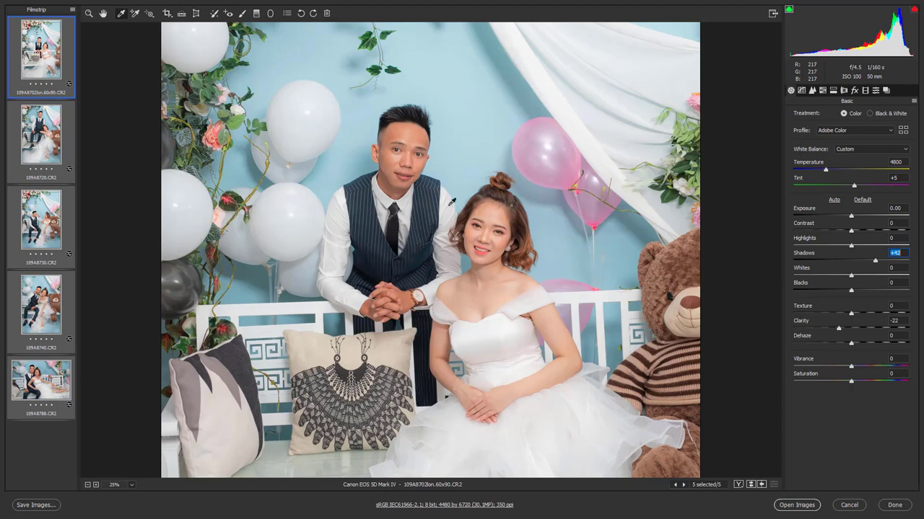
key("ctrl+plus")
key("ctrl+plus")
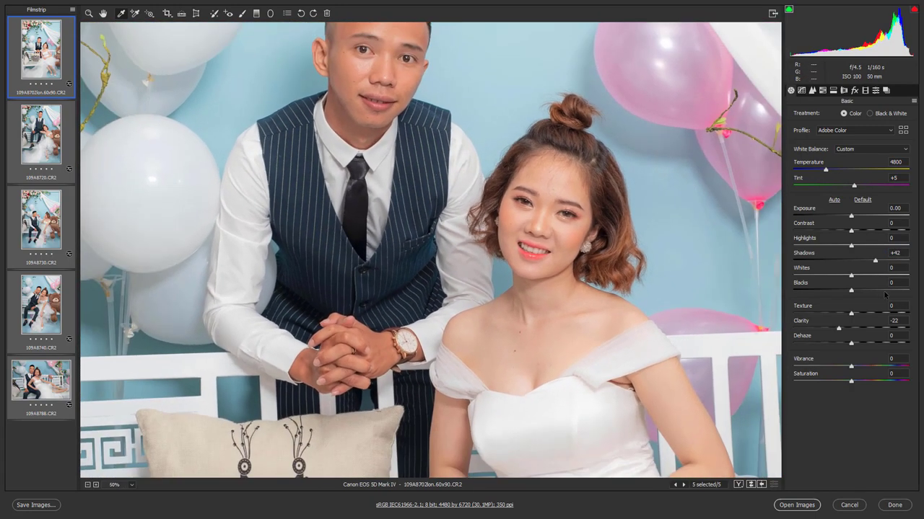
- Check Blacks clipping, reset Blacks to 0, and lower Shadows to +28
left_click_drag(851, 291, 889, 291, "alt")
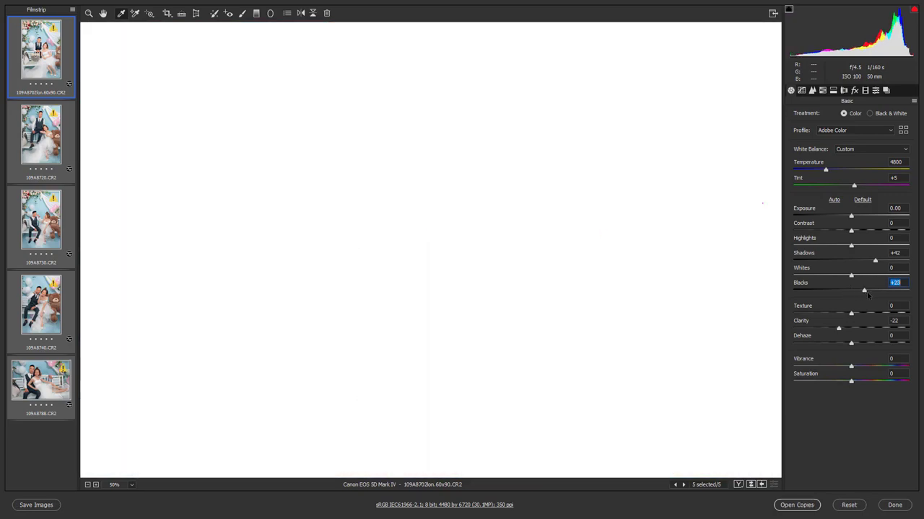
key("ctrl+minus")
type("0")
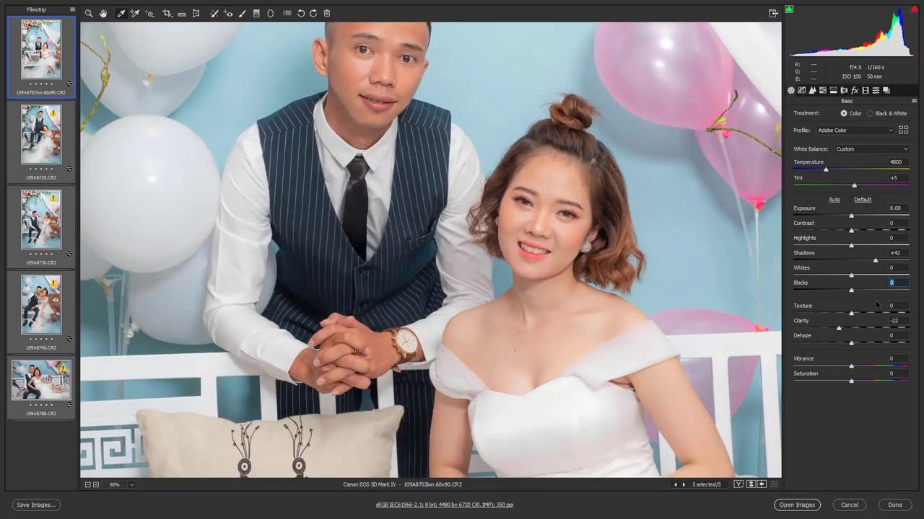
double_click(875, 291)
key("ctrl+minus")
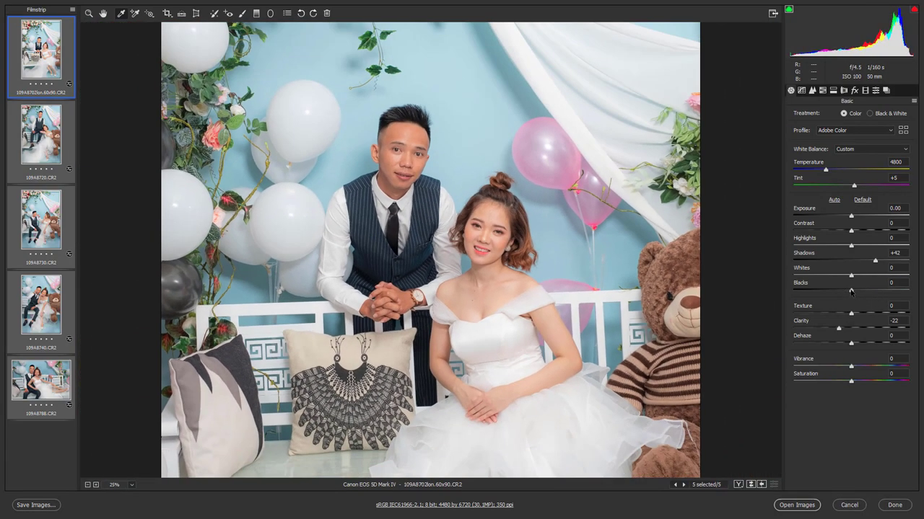
left_click_drag(851, 290, 850, 302, "alt")
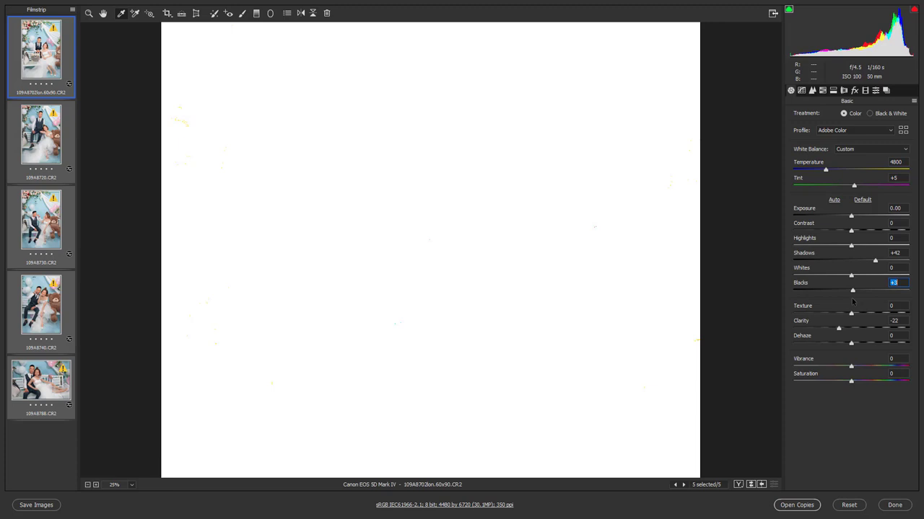
left_click_drag(851, 302, 852, 302, "alt")
left_click_drag(851, 301, 851, 302, "alt")
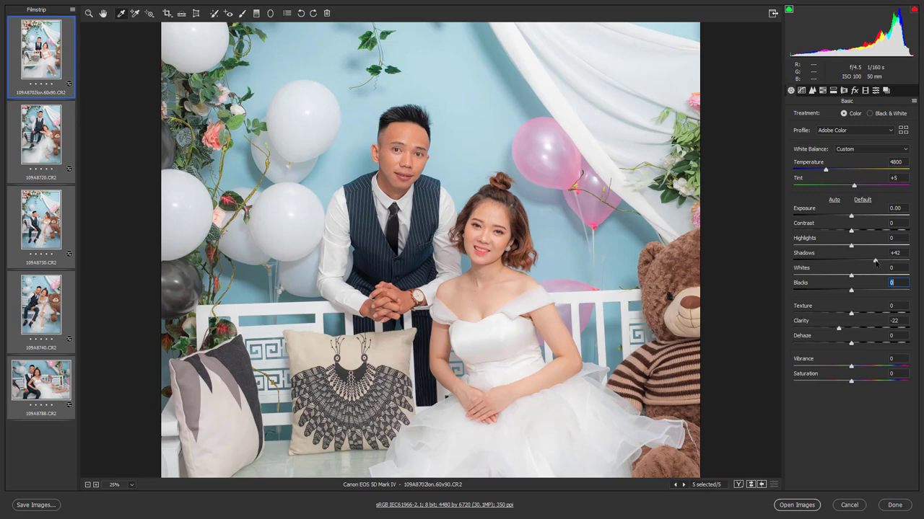
left_click_drag(876, 262, 868, 268)
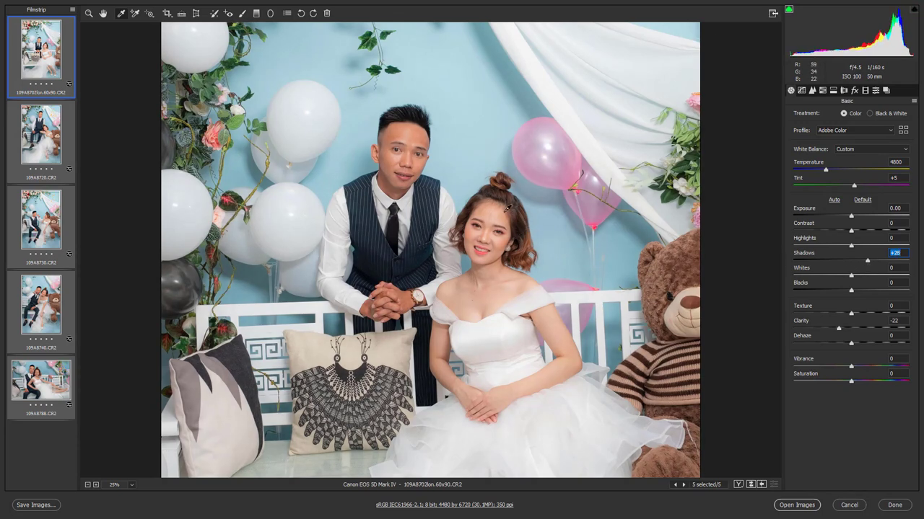
- Zoom in on the couple's faces and ease Shadows down to +26
left_click(516, 212, "ctrl")
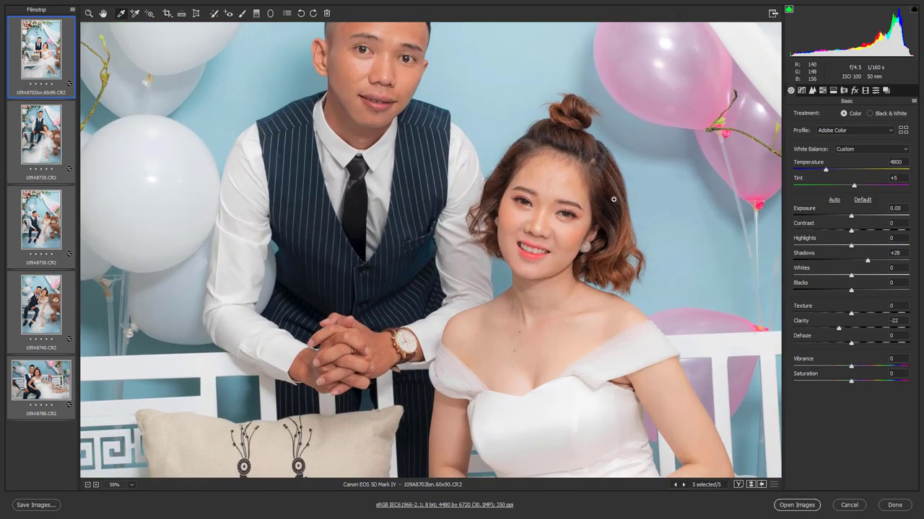
left_click_drag(417, 176, 432, 220)
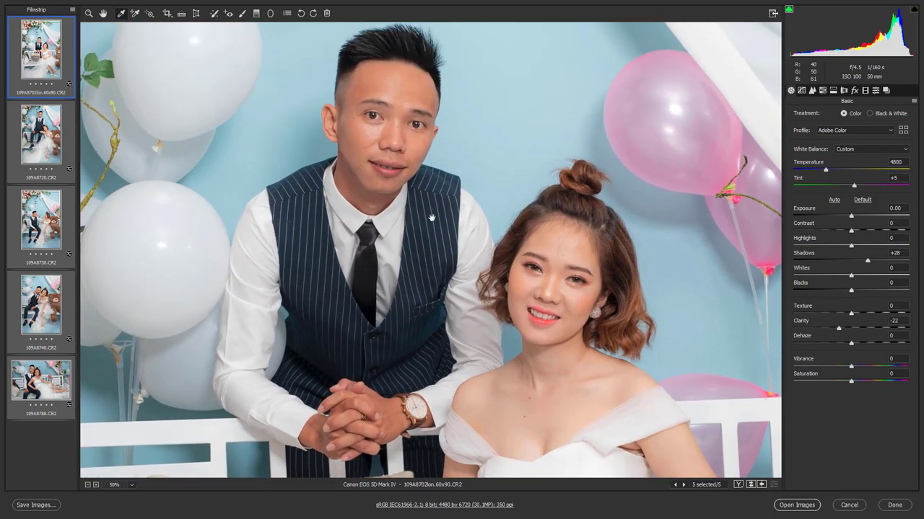
left_click_drag(870, 262, 866, 262)
key("ctrl+minus")
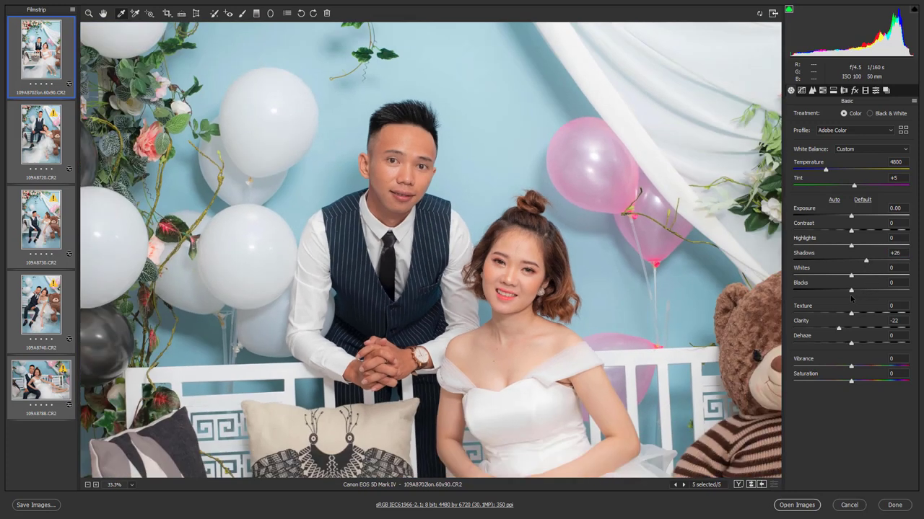
- Raise Blacks while previewing clipping, then settle it at +13
left_click_drag(851, 291, 853, 292)
key("ctrl+minus")
key("ctrl+minus")
mouse_move(855, 292)
left_mouse_down()
mouse_move(905, 294)
mouse_move(870, 293)
left_mouse_up()
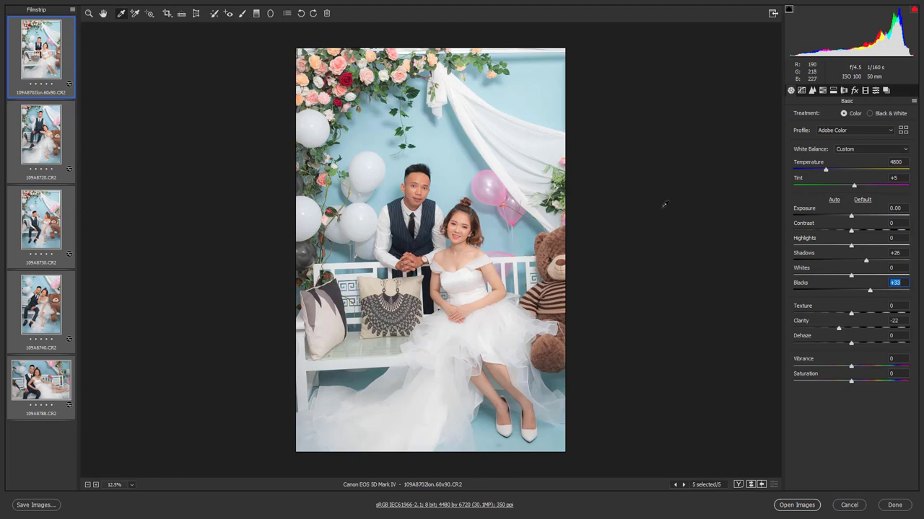
mouse_move(869, 292)
left_mouse_down()
mouse_move(888, 297)
mouse_move(860, 297)
left_mouse_up()
key("ctrl+plus")
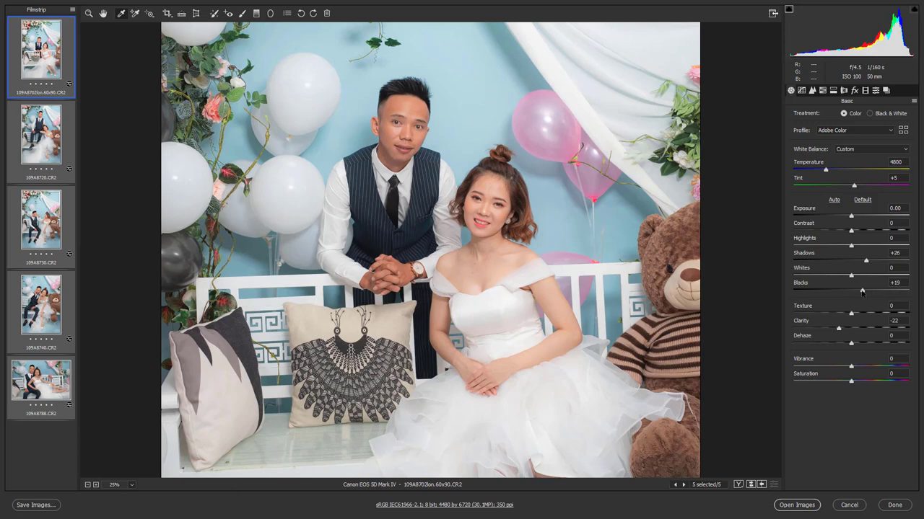
left_click_drag(861, 291, 858, 293)
left_click_drag(859, 293, 855, 297)
- Set Whites to +6 and Highlights to -15 after checking highlight clipping
left_click_drag(850, 277, 854, 283)
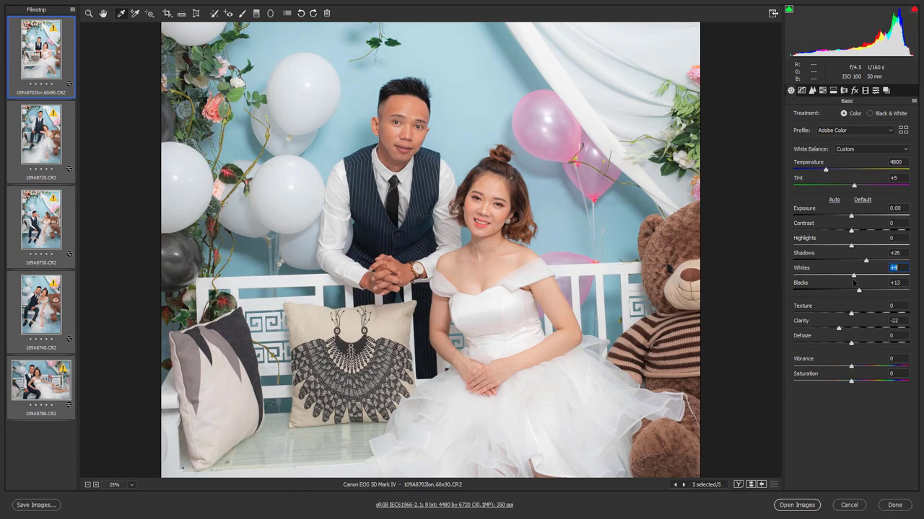
left_click_drag(852, 282, 854, 277)
left_click_drag(851, 246, 843, 246)
key("Up")
key("Up")
left_click_drag(843, 253, 845, 254)
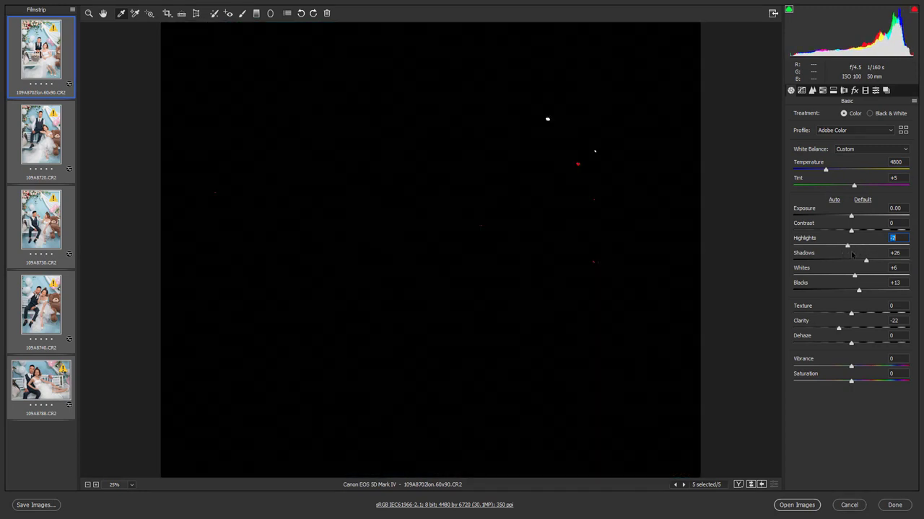
key("shift+Up")
key("shift+Up")
key("shift+Up")
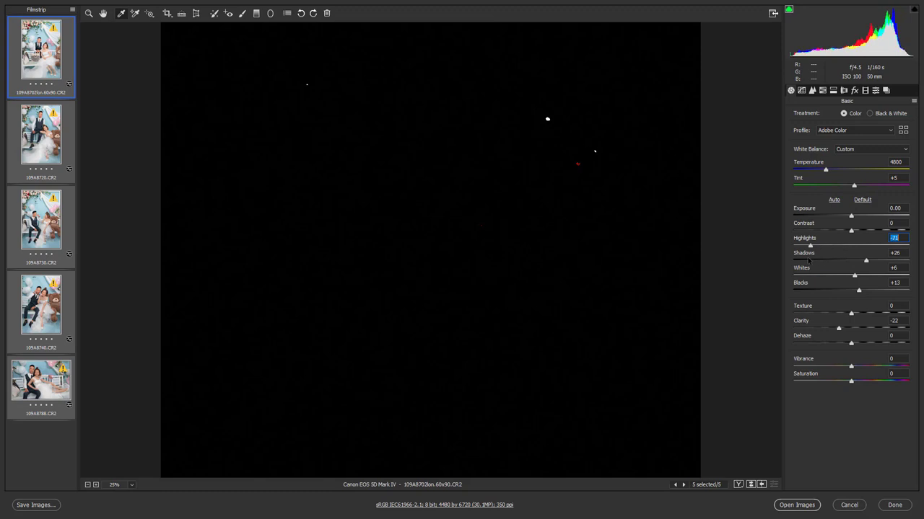
key("shift+Up")
key("shift+Up")
key("shift+Up")
left_click_drag(897, 261, 841, 265)
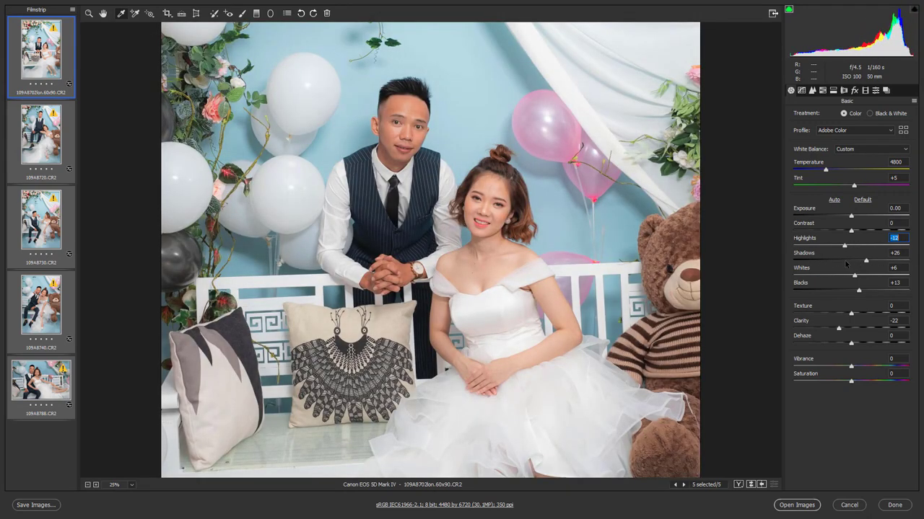
type("-15")
- Zoom in to 100% on the dress and the woman's face to inspect detail
key("ctrl+equal")
key("ctrl+equal")
key("ctrl+equal")
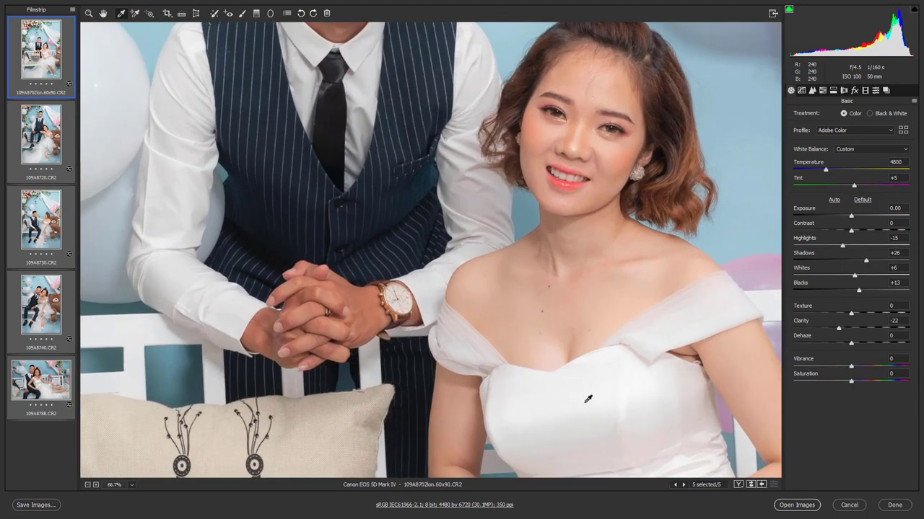
key("ctrl+minus")
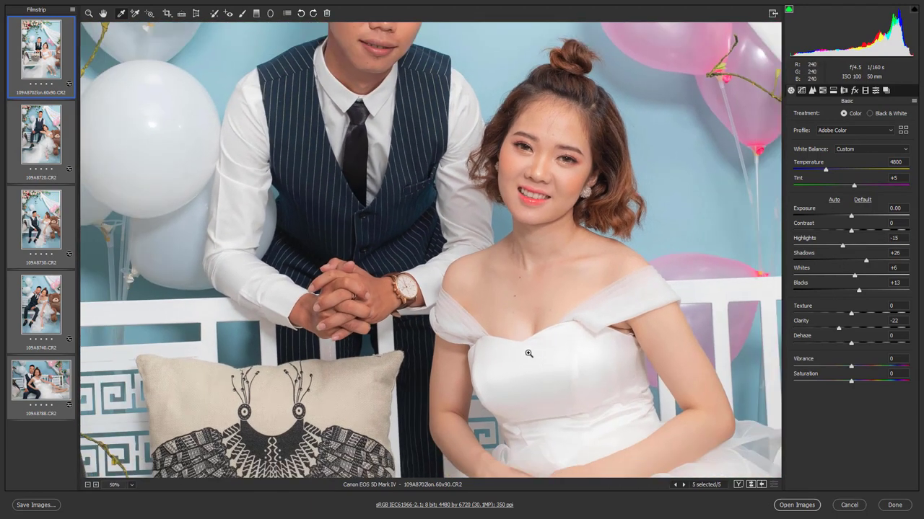
key("ctrl+minus")
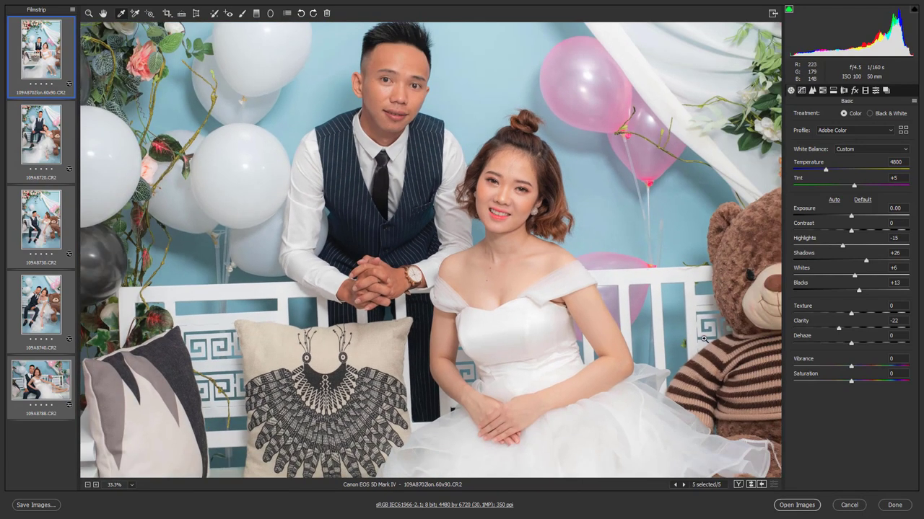
key("ctrl+minus")
key("ctrl+minus")
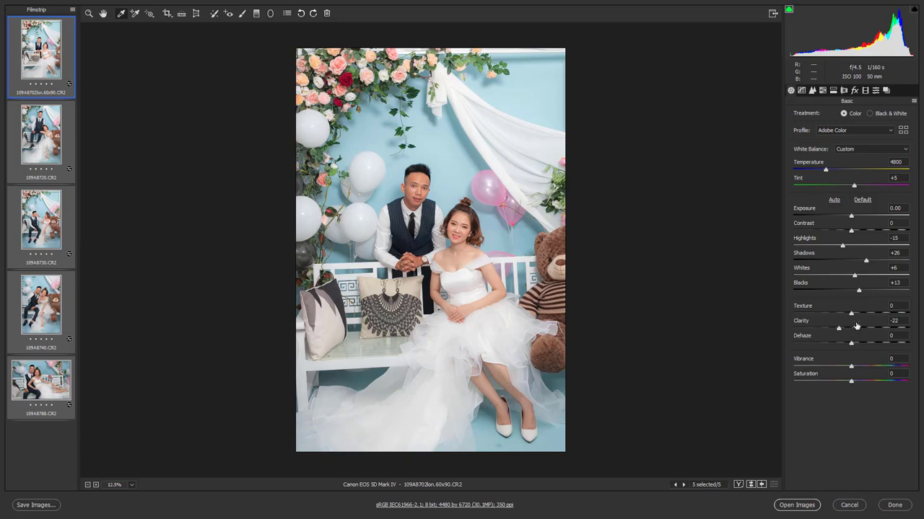
left_click(440, 226)
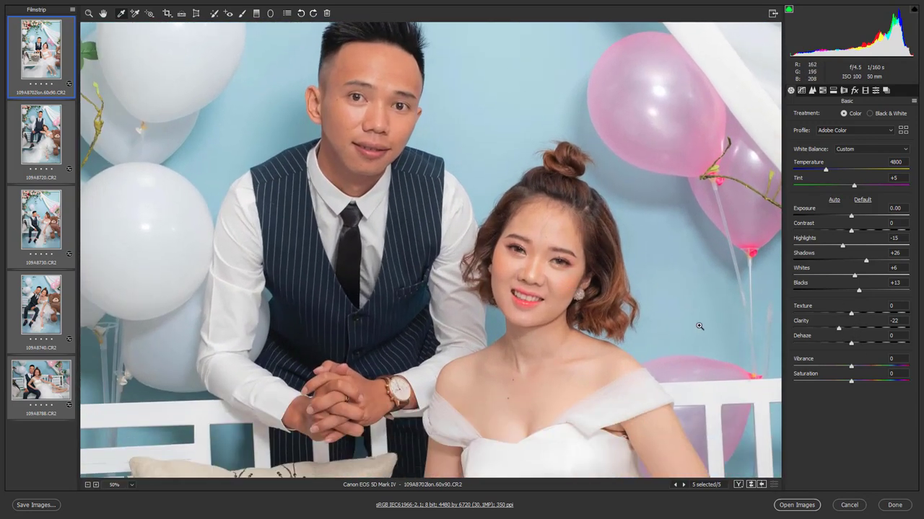
left_click(654, 341)
left_click(671, 289)
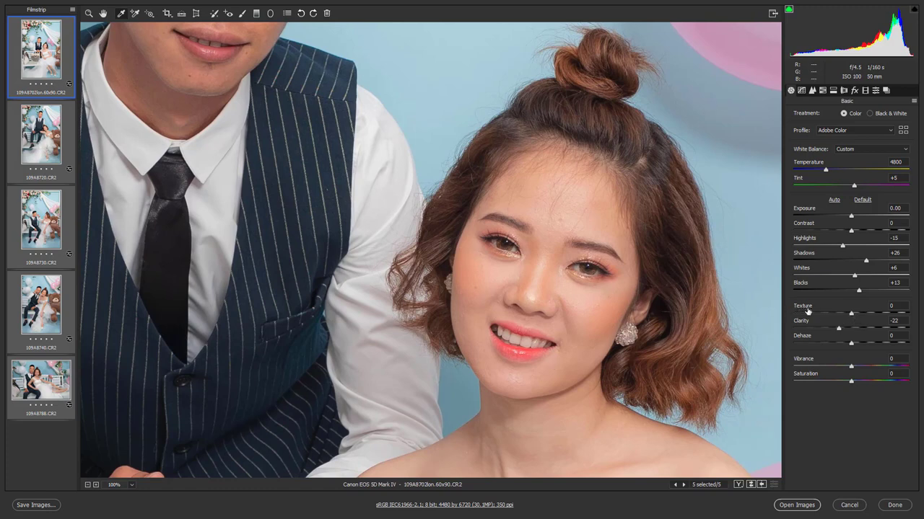
- Raise Texture to +21 and zoom out to view the whole scene
left_click_drag(851, 314, 860, 321)
left_click_drag(860, 321, 864, 323)
key("ctrl+minus")
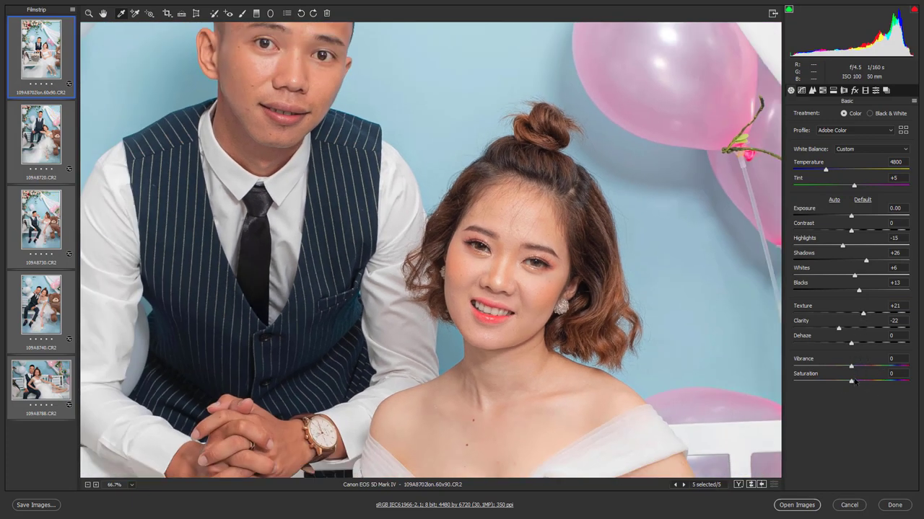
key("ctrl+minus")
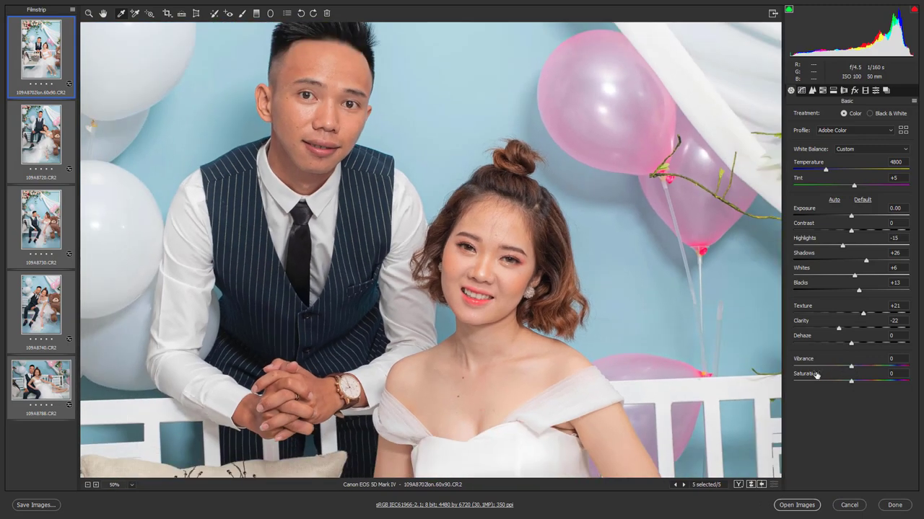
key("ctrl+minus")
key("ctrl+minus")
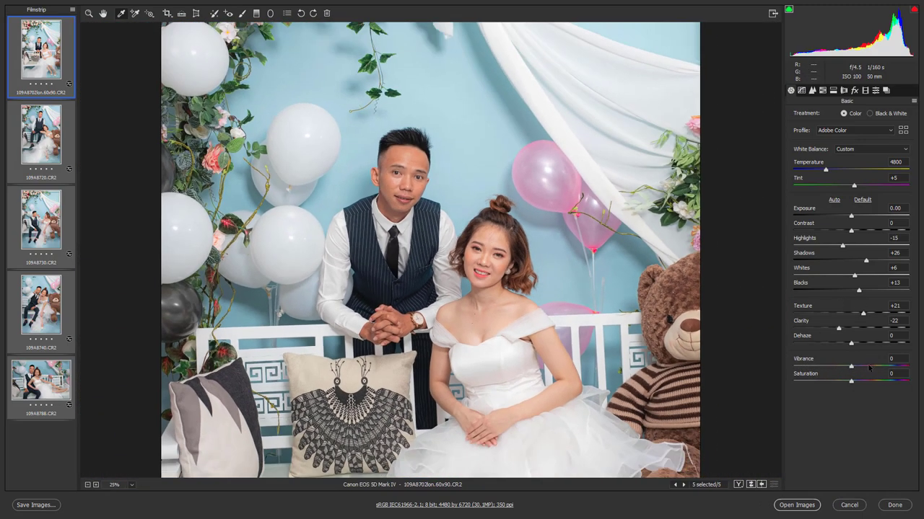
- Set Vibrance to +11 and bring Saturation down to -7 after testing maximum
left_click_drag(851, 368, 855, 368)
left_click_drag(857, 368, 859, 368)
left_click_drag(850, 383, 913, 390)
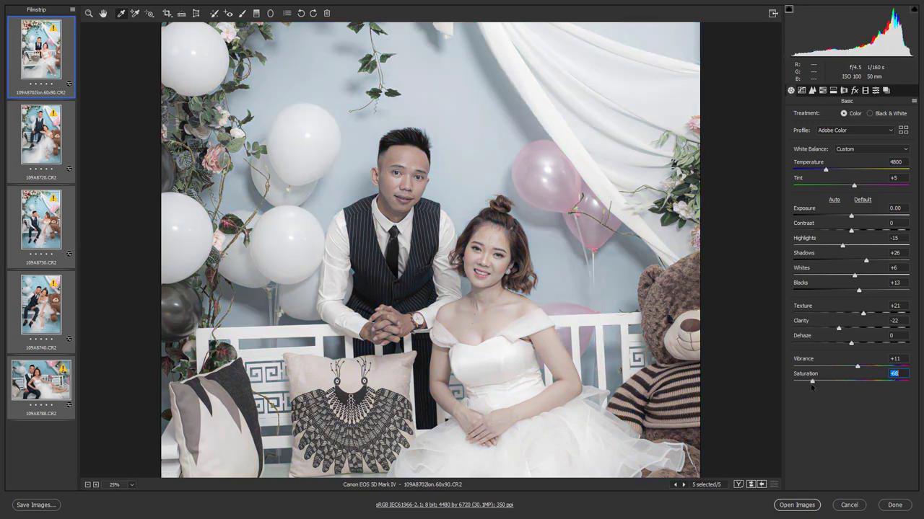
left_click_drag(913, 390, 846, 393)
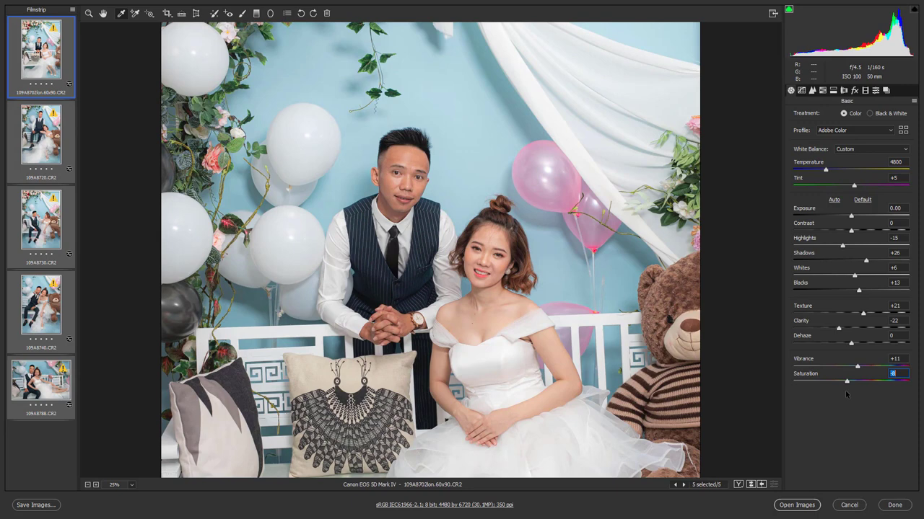
type("-7")
key("Return")
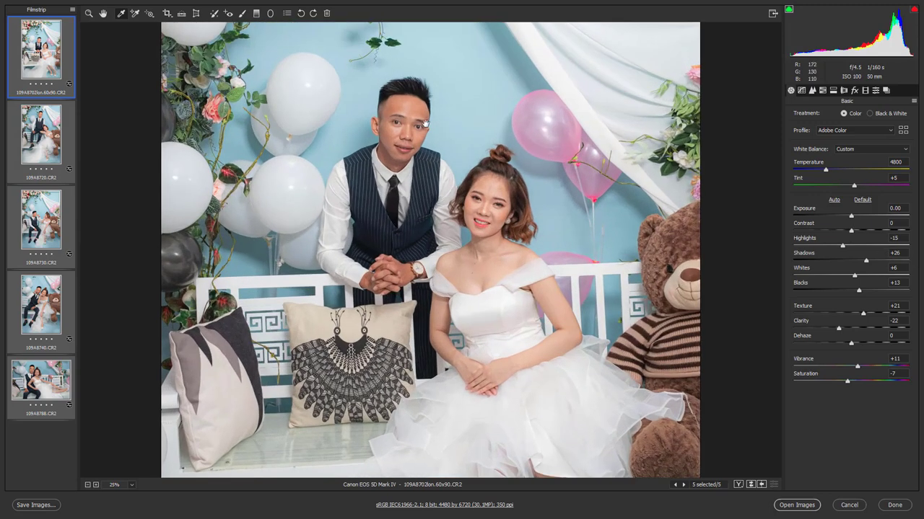
- Lower Contrast to -9 and set Shadows +18, Whites +3, Blacks +14
left_click_drag(425, 124, 430, 186)
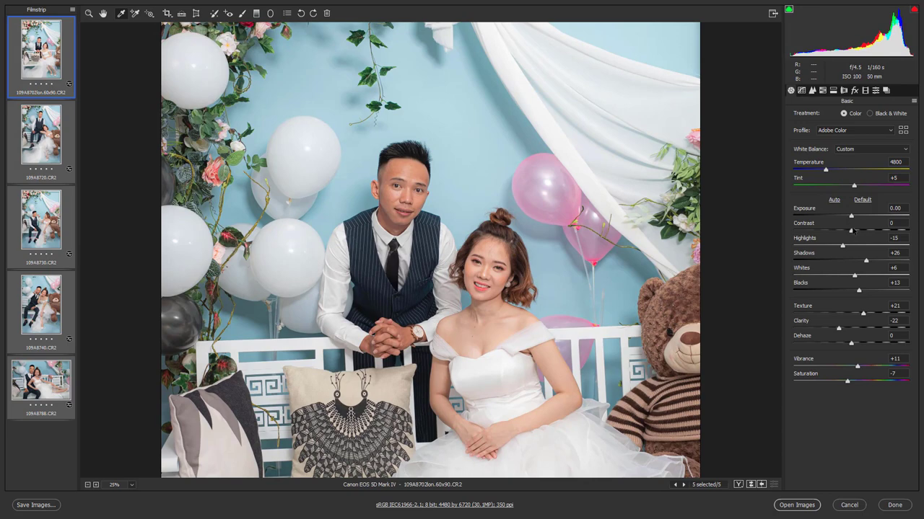
mouse_move(851, 231)
left_mouse_down()
mouse_move(839, 231)
mouse_move(847, 231)
left_mouse_up()
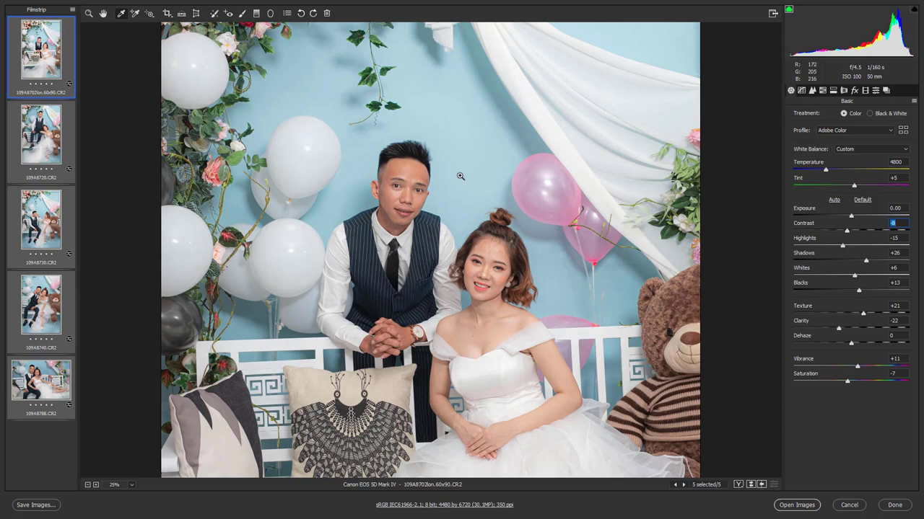
key("ctrl+plus")
left_click(843, 231)
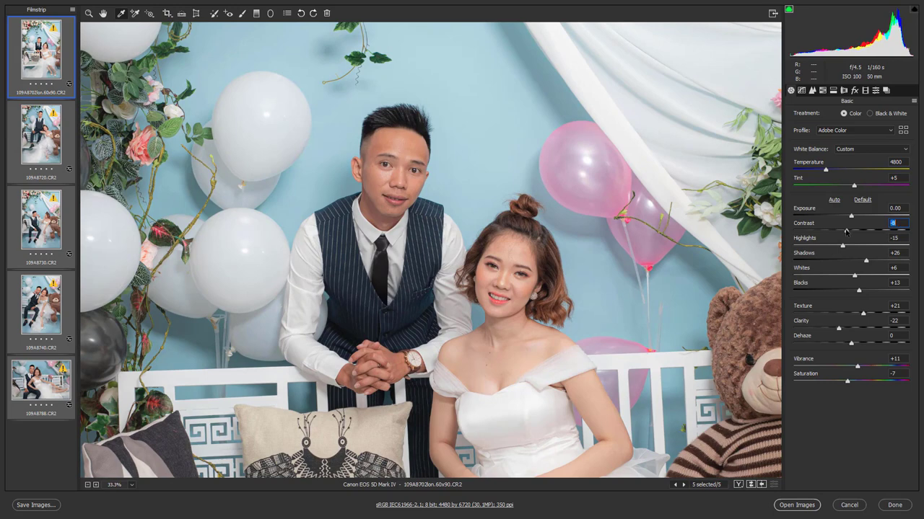
left_click_drag(845, 231, 846, 231)
mouse_move(865, 262)
left_mouse_down()
mouse_move(853, 277)
mouse_move(863, 261)
mouse_move(859, 291)
left_mouse_up()
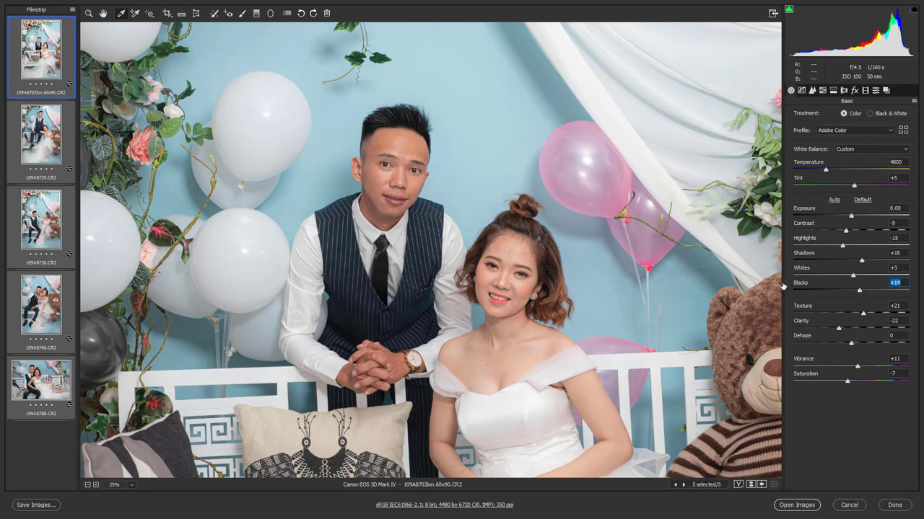
key("ctrl+0")
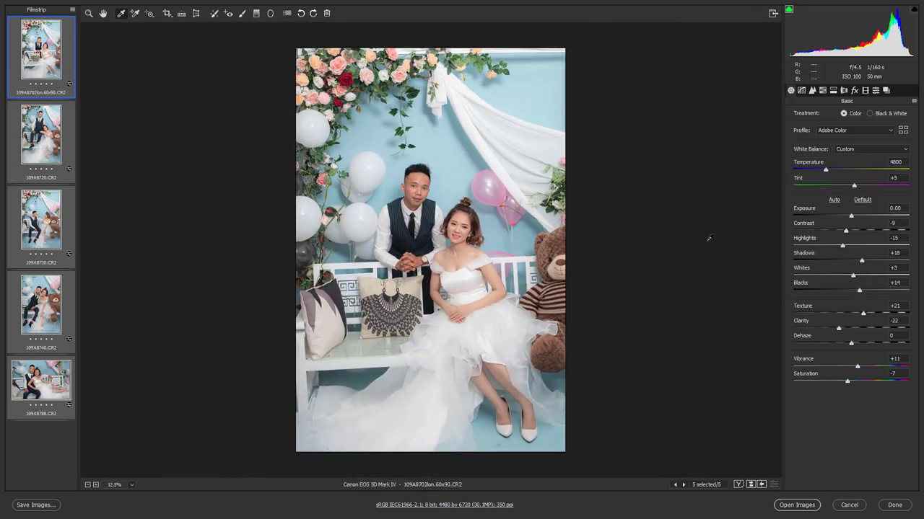
- In Calibration, bring Blue Primary Saturation down to -16
left_click(875, 91)
left_click(865, 91)
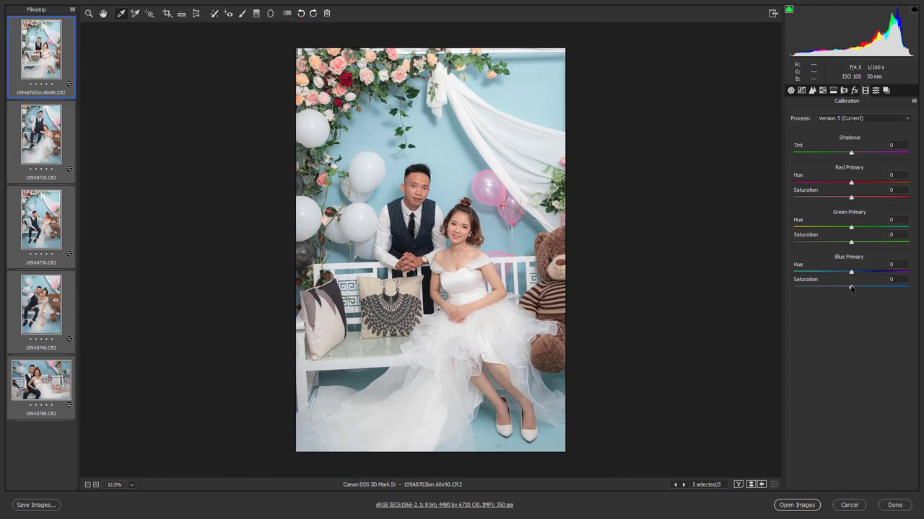
mouse_move(851, 287)
left_mouse_down()
mouse_move(909, 287)
mouse_move(861, 303)
mouse_move(906, 307)
left_mouse_up()
mouse_move(793, 309)
left_mouse_down()
mouse_move(881, 307)
mouse_move(872, 311)
mouse_move(887, 316)
left_mouse_up()
key("shift+Down")
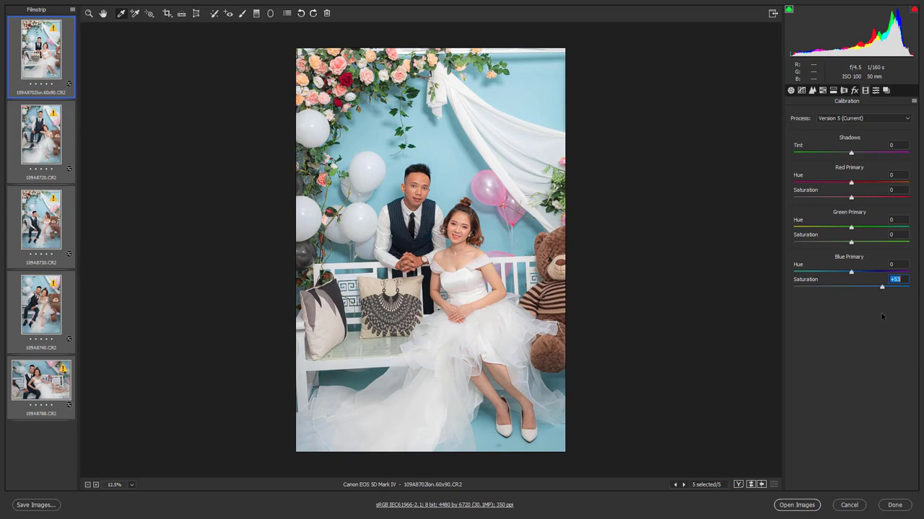
left_click_drag(882, 316, 843, 319)
key("Up")
key("Up")
key("Up")
mouse_move(878, 321)
left_mouse_down()
mouse_move(843, 324)
mouse_move(894, 326)
mouse_move(842, 327)
left_mouse_up()
- Set Green Primary Saturation to +10 and Red Primary Saturation to +5, keeping Red hue at 0
key("ctrl+plus")
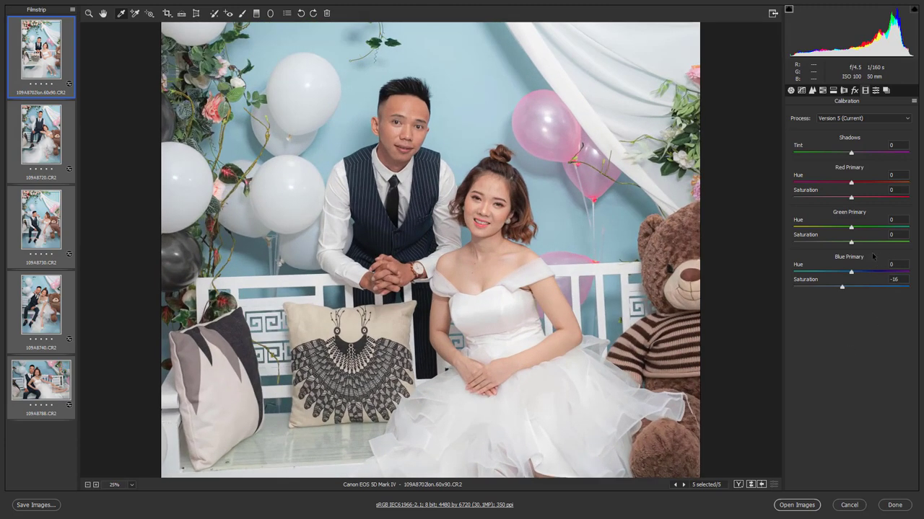
left_click_drag(851, 244, 858, 244)
left_click_drag(857, 244, 856, 244)
left_click_drag(852, 199, 854, 200)
left_click_drag(852, 183, 921, 190)
type("0")
key("ctrl+minus")
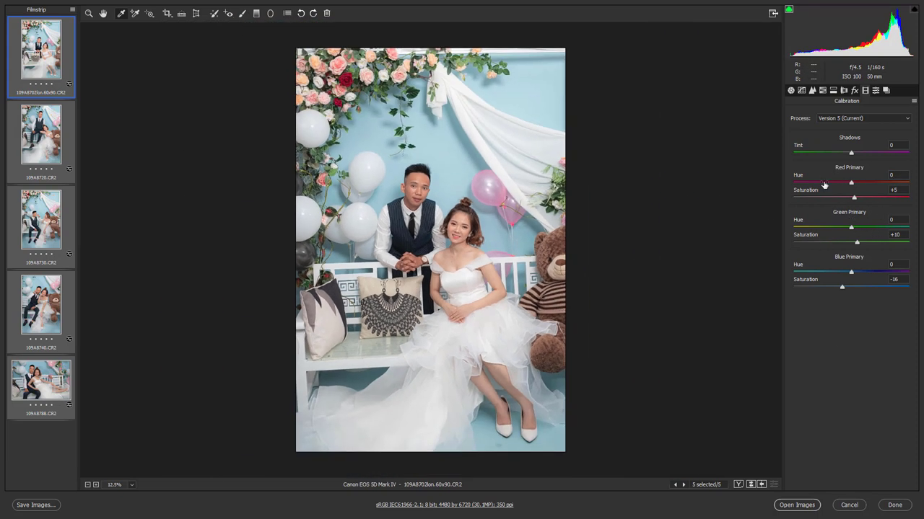
- In Split Toning, shift the highlights hue toward blue and add a little saturation
left_click(856, 91)
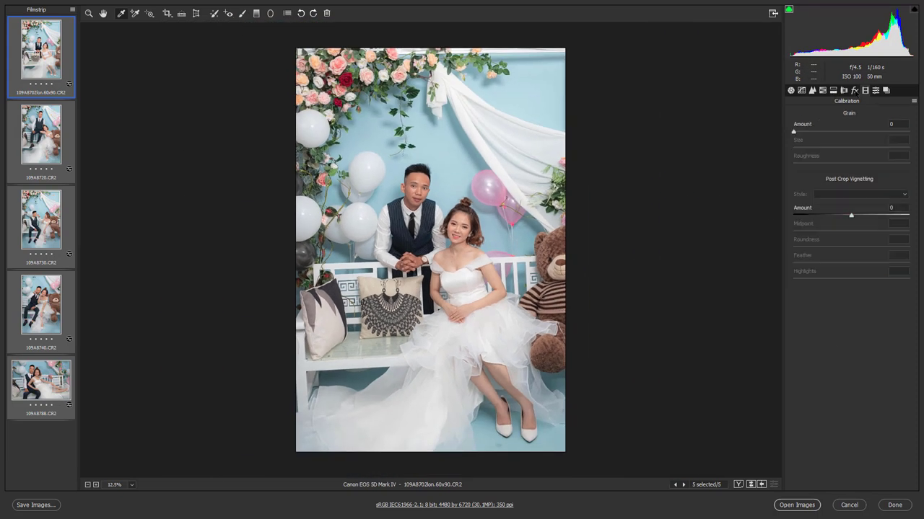
left_click(843, 92)
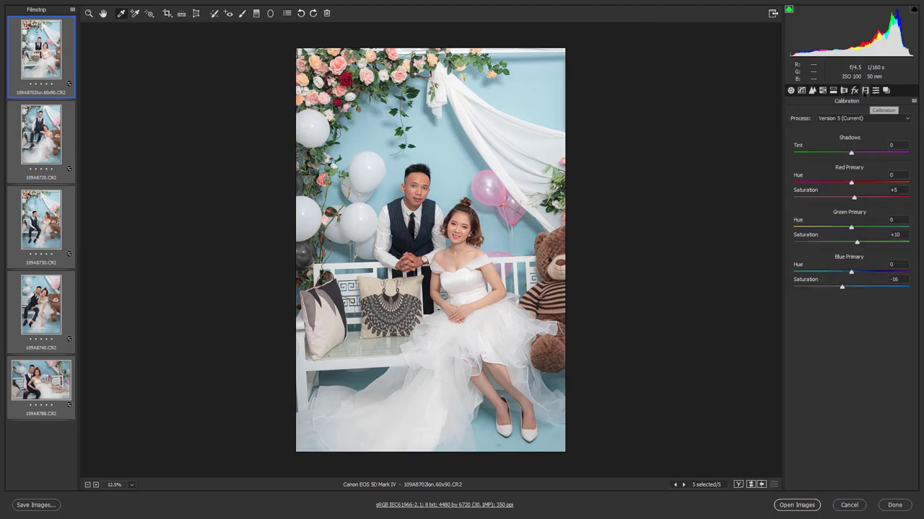
left_click(865, 91)
left_click(833, 90)
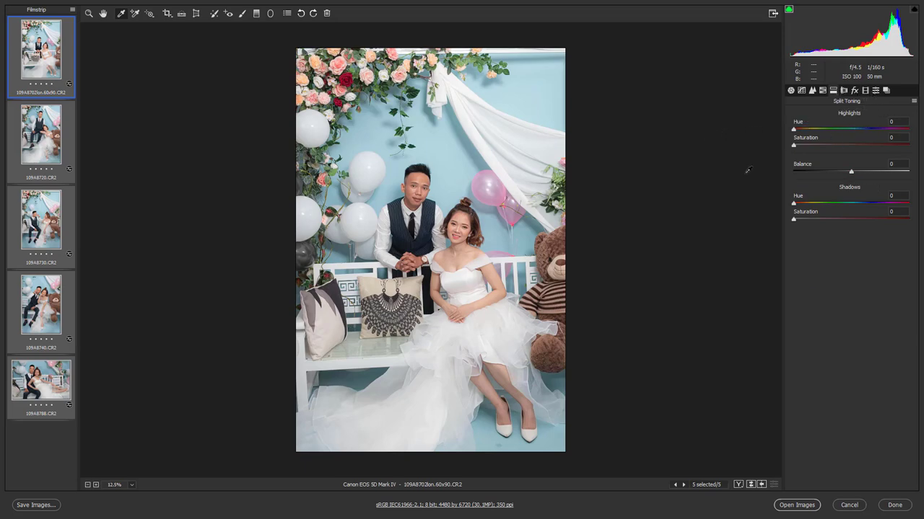
key("ctrl+plus")
key("ctrl+plus")
key("ctrl+plus")
left_click_drag(523, 155, 550, 229)
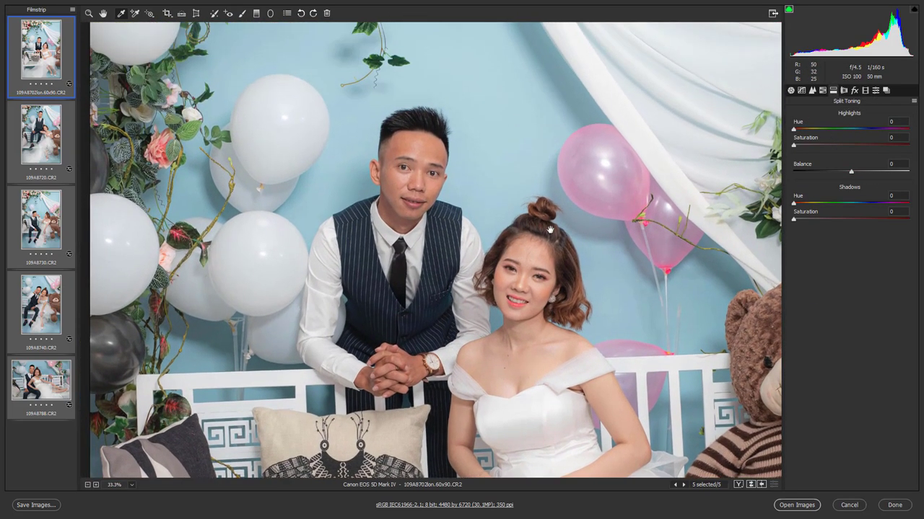
left_click_drag(794, 129, 873, 129)
left_click_drag(793, 146, 808, 146)
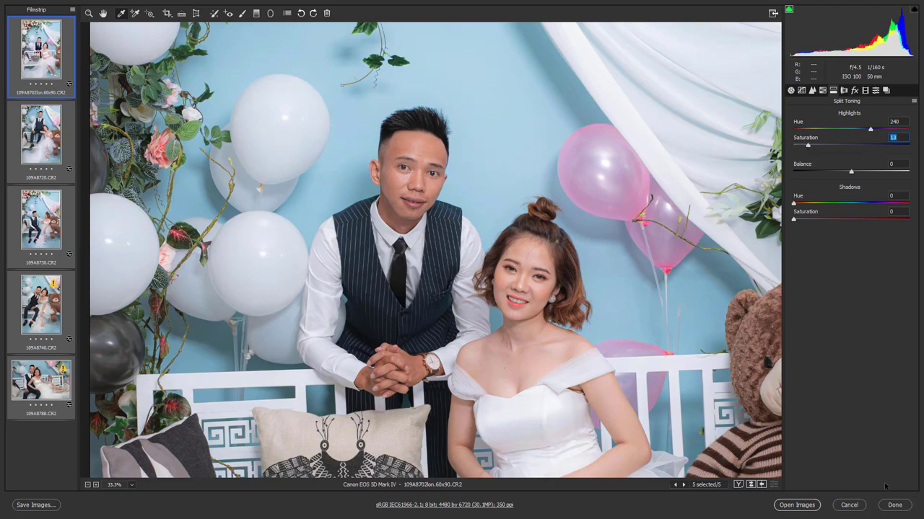
- Refine the highlights split toning to Hue 239 and Saturation 10
left_click(875, 91)
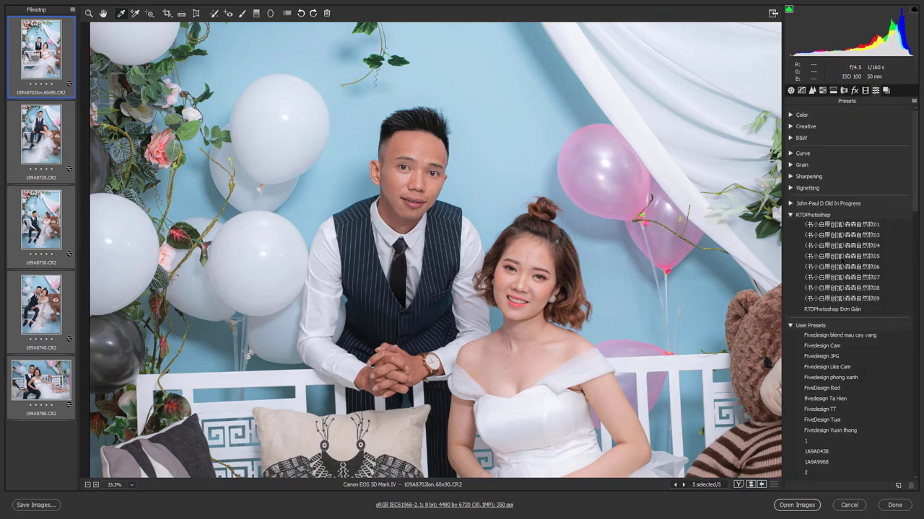
left_click(865, 90)
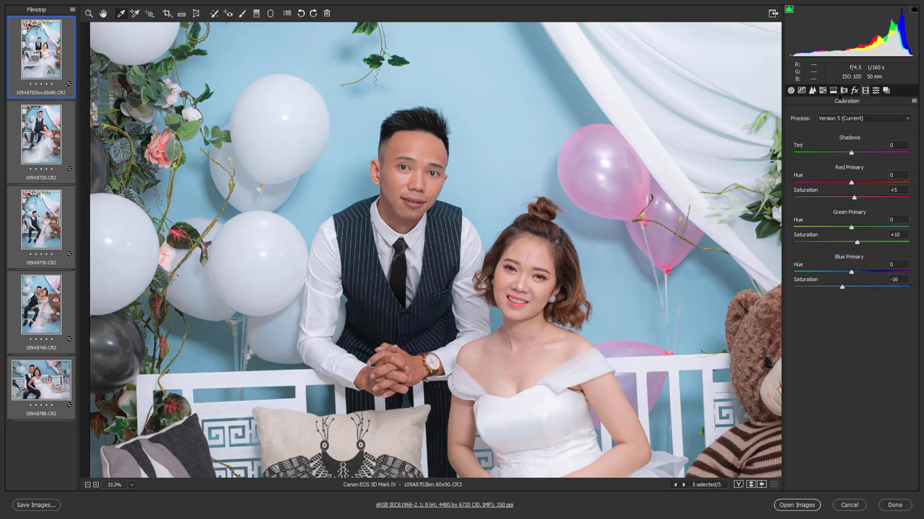
left_click(833, 90)
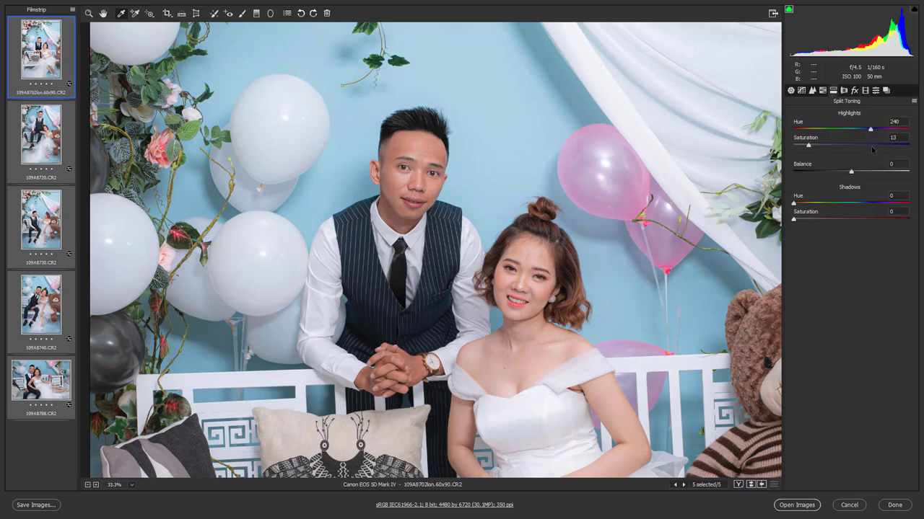
left_click_drag(808, 146, 811, 149)
left_click_drag(808, 151, 804, 155)
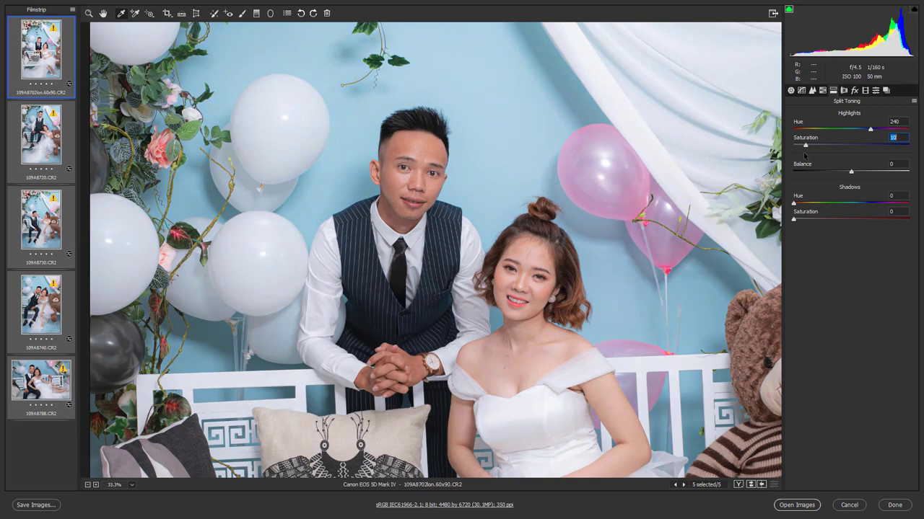
left_click_drag(870, 130, 869, 131)
key("ctrl+0")
key("ctrl+equal")
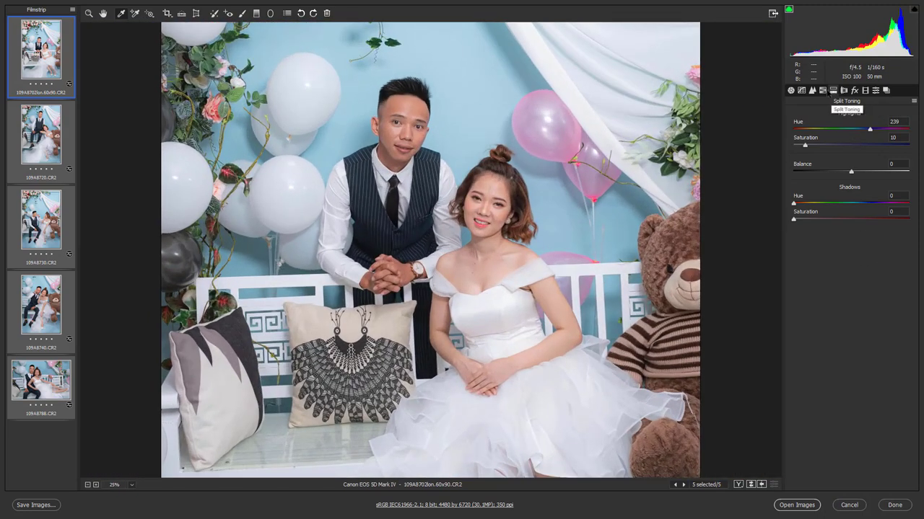
left_click(824, 92)
- In HSL Luminance, try brightening Oranges and compare against zero
left_click(869, 115)
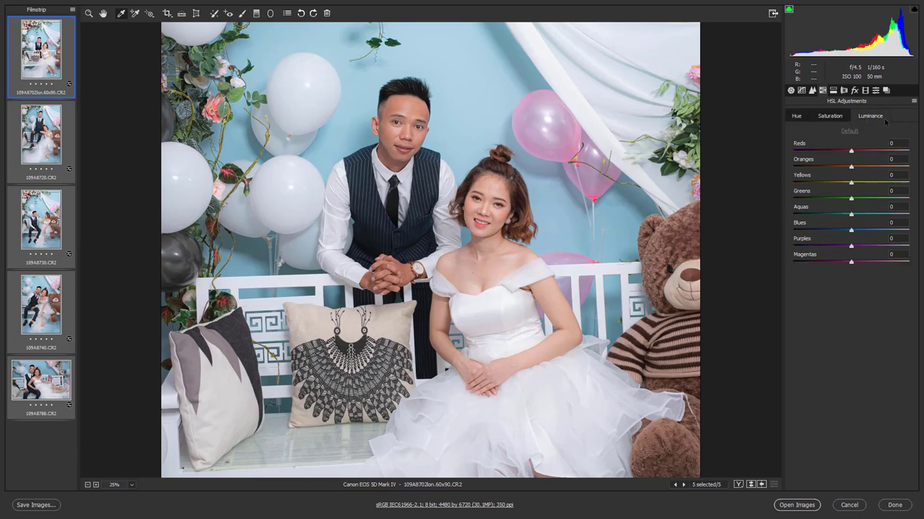
key("ctrl+plus")
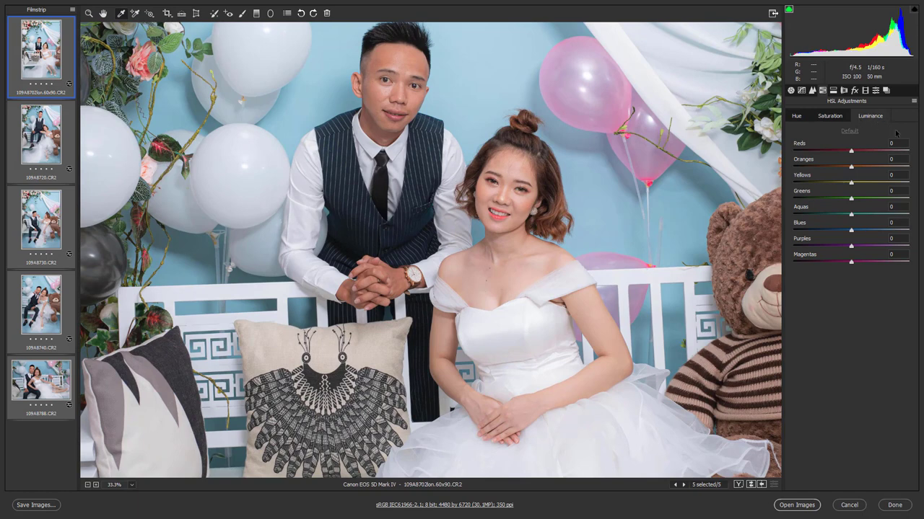
key("ctrl+minus")
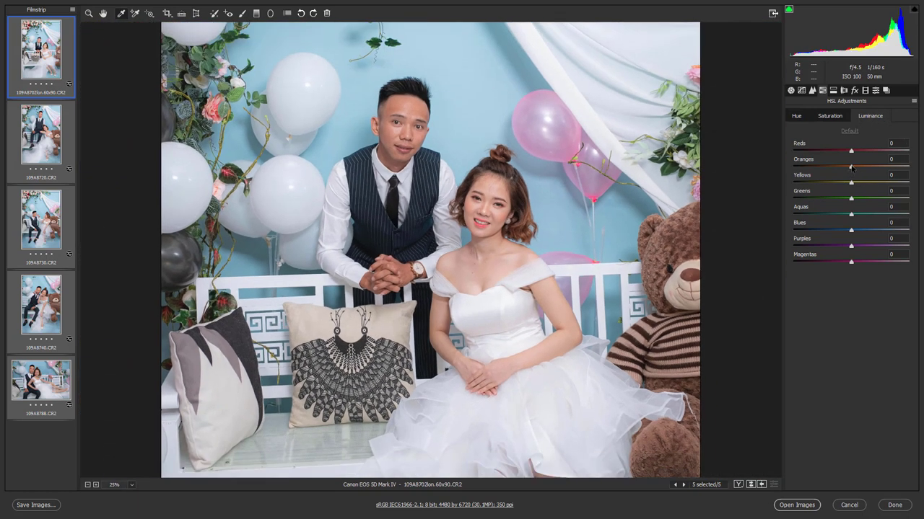
left_click_drag(851, 167, 863, 169)
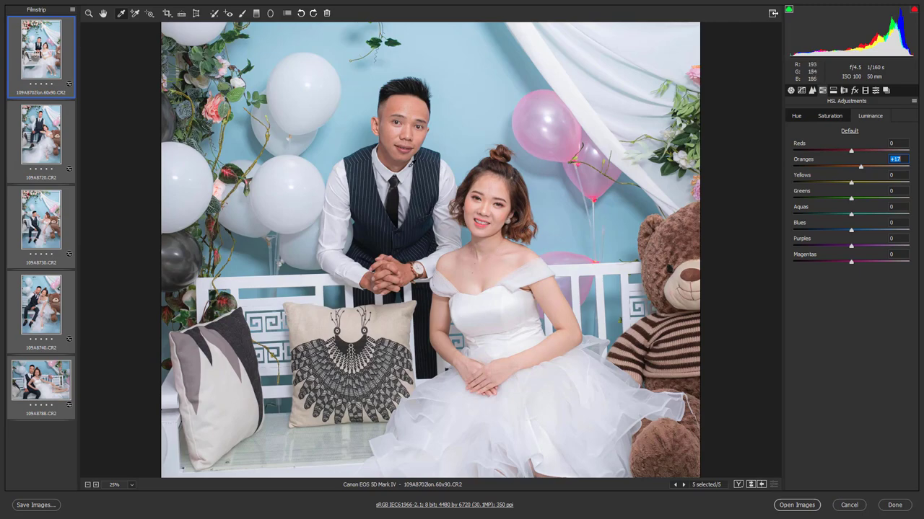
key("ctrl+plus")
key("ctrl+plus")
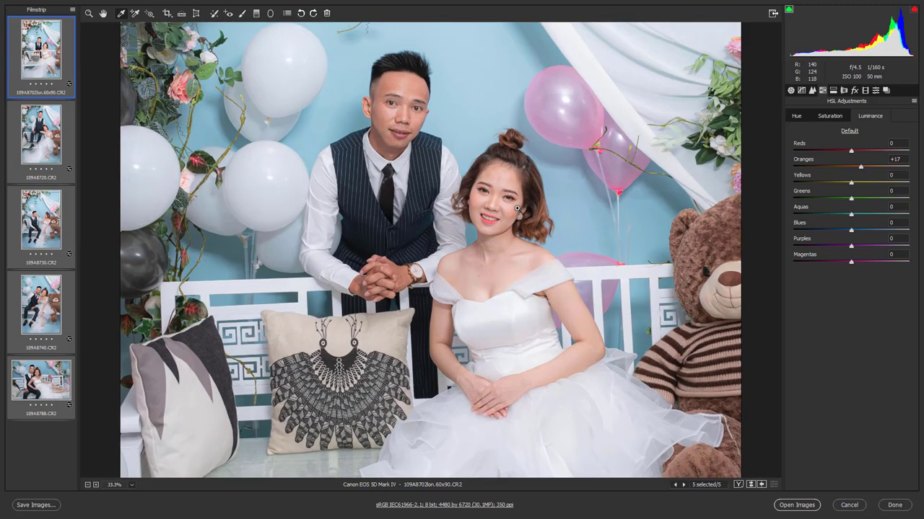
key("ctrl+minus")
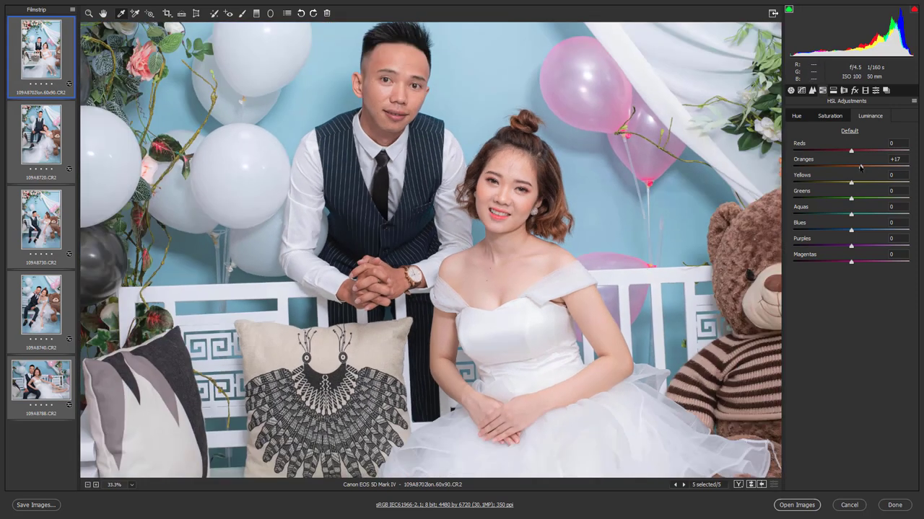
left_click_drag(860, 168, 853, 177)
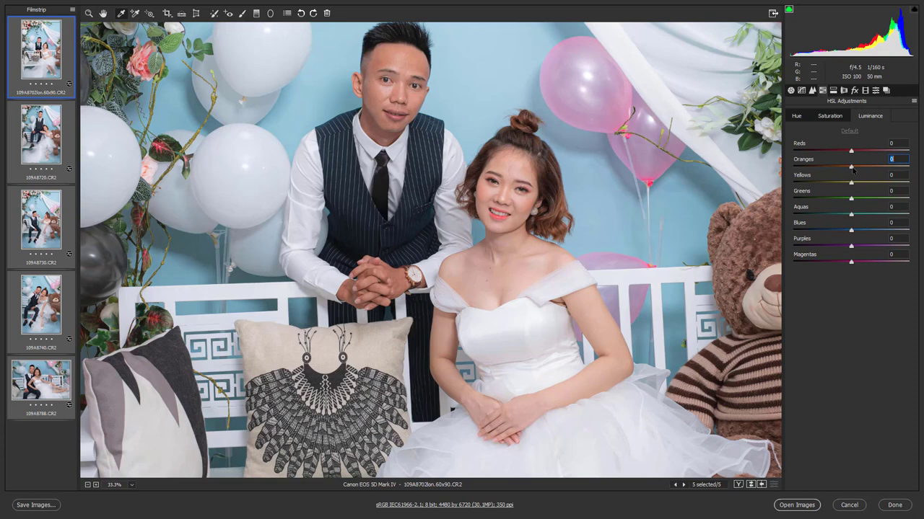
- Set Oranges luminance to +18, Yellows to +9 and Reds to +2
mouse_move(851, 168)
left_mouse_down()
mouse_move(873, 168)
mouse_move(864, 172)
left_mouse_up()
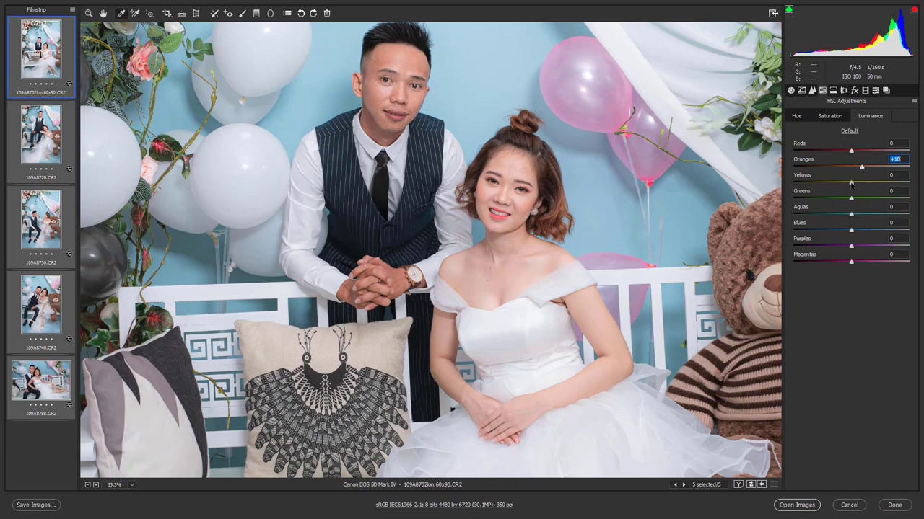
mouse_move(851, 183)
left_mouse_down()
mouse_move(863, 184)
mouse_move(821, 183)
mouse_move(859, 183)
mouse_move(862, 195)
mouse_move(855, 186)
left_mouse_up()
key("ctrl+minus")
key("ctrl+minus")
key("ctrl+minus")
key("ctrl+plus")
key("ctrl+plus")
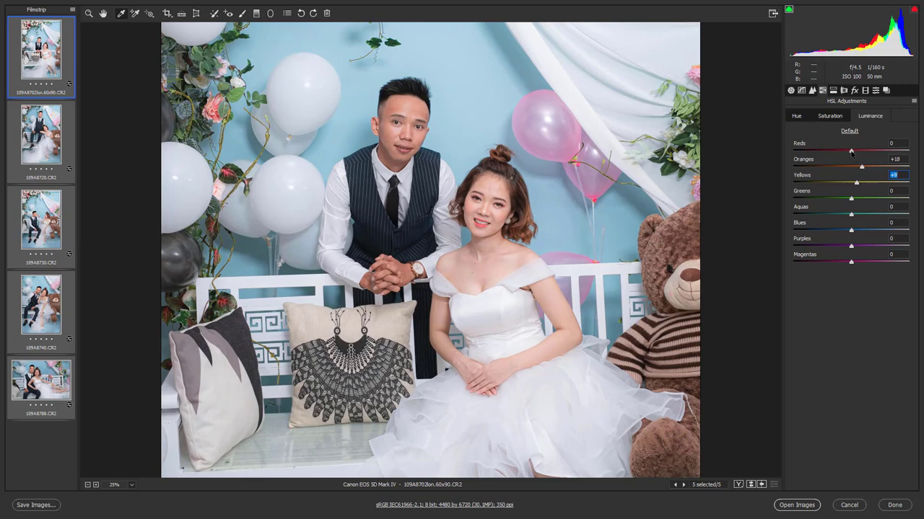
left_click(852, 152)
- Trim Oranges luminance to +16 and raise Aquas luminance to +7
left_click_drag(862, 167, 860, 169)
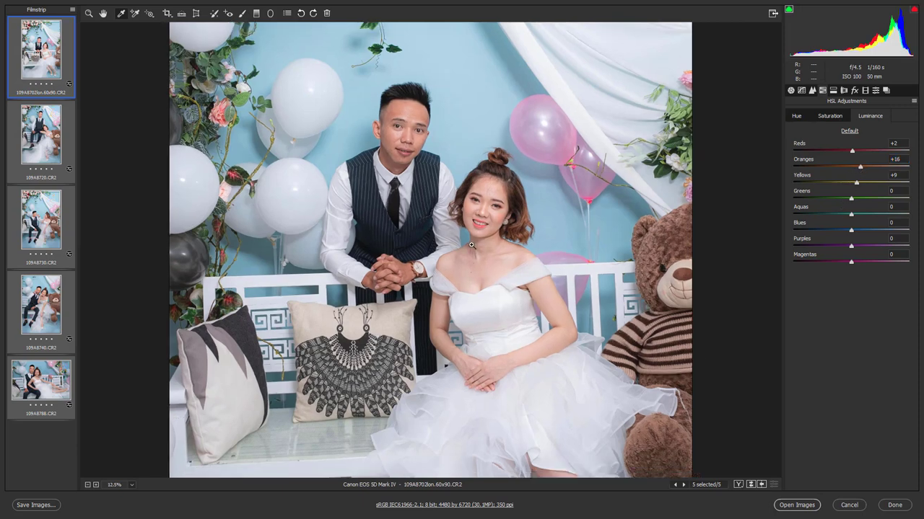
key("ctrl+minus")
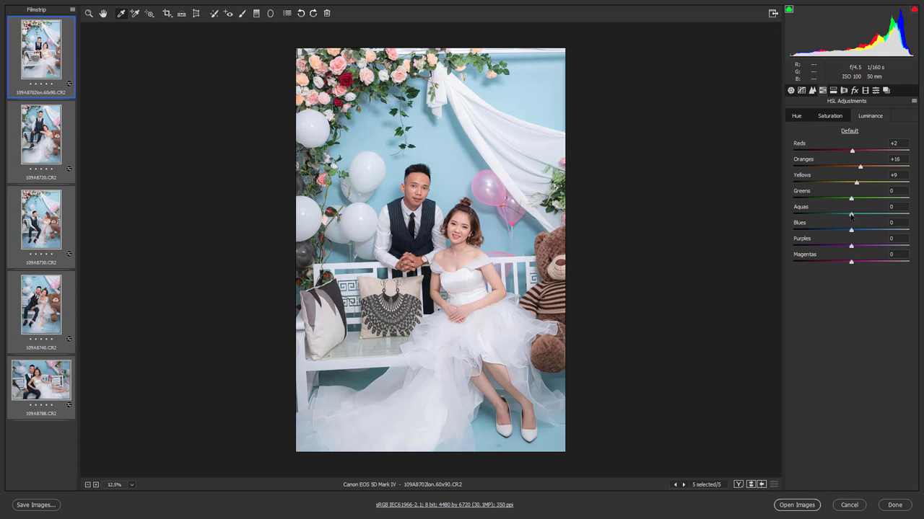
mouse_move(850, 215)
left_mouse_down()
mouse_move(909, 217)
mouse_move(853, 215)
left_mouse_up()
key("ctrl+equal")
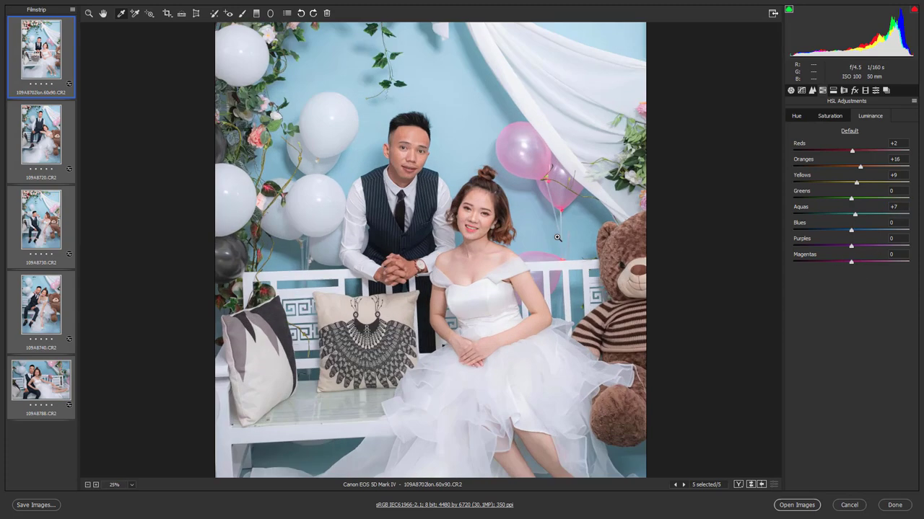
key("ctrl+equal")
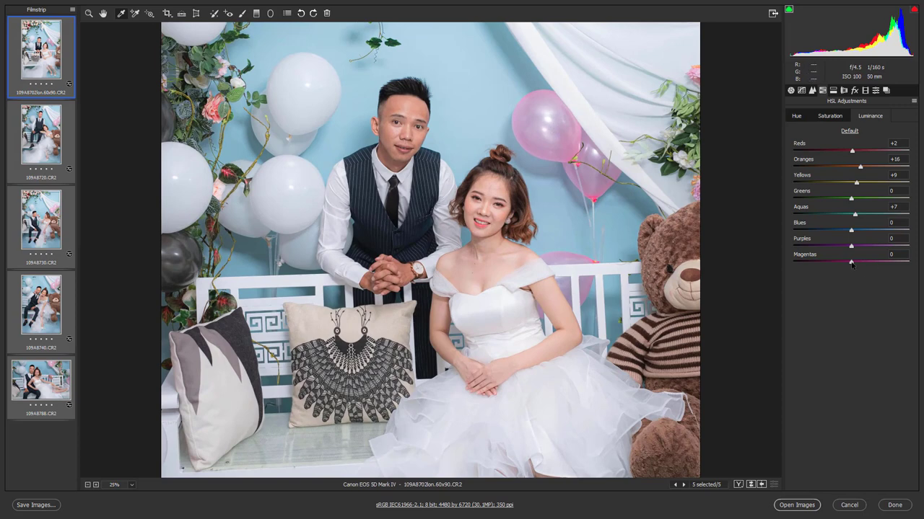
key("ctrl+minus")
key("ctrl+minus")
key("ctrl+equal")
key("ctrl+equal")
- Darken Magentas luminance to -8 and zoom out to the entire portrait
left_click_drag(851, 263, 848, 263)
key("ctrl+equal")
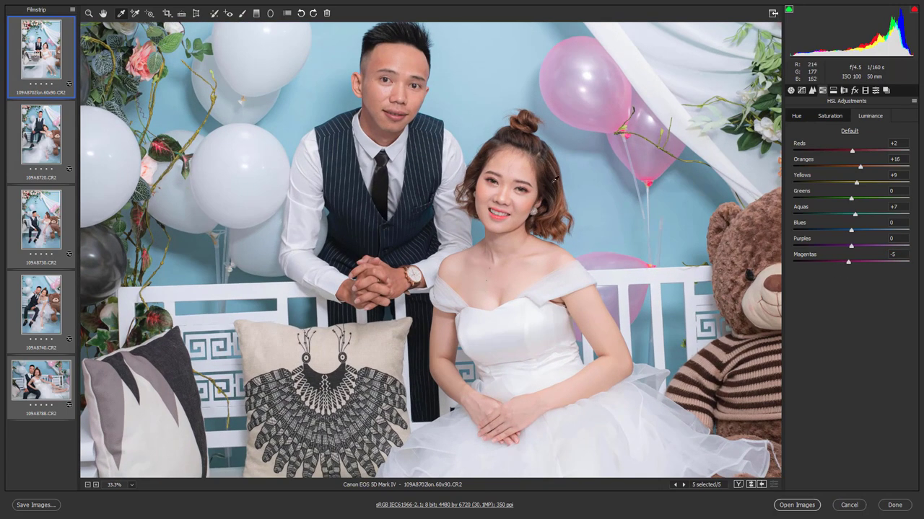
key("ctrl+equal")
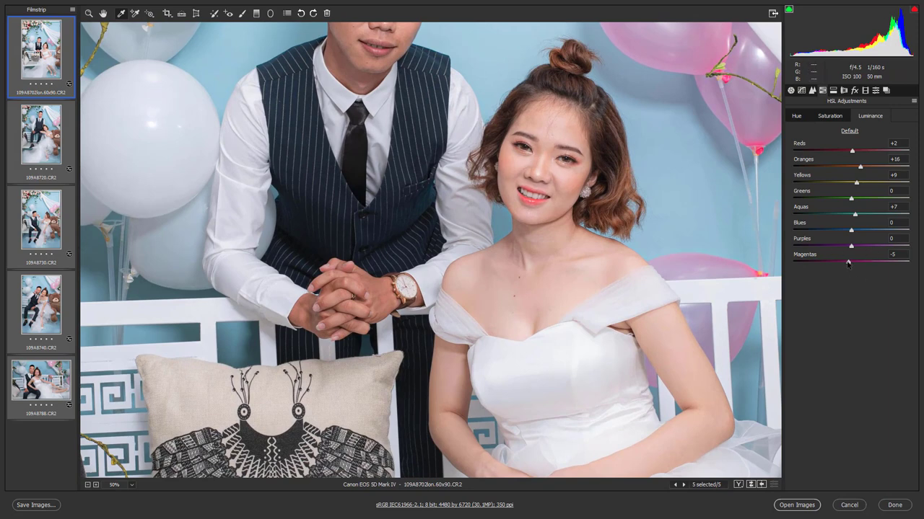
left_click_drag(848, 263, 847, 271)
key("ctrl+0")
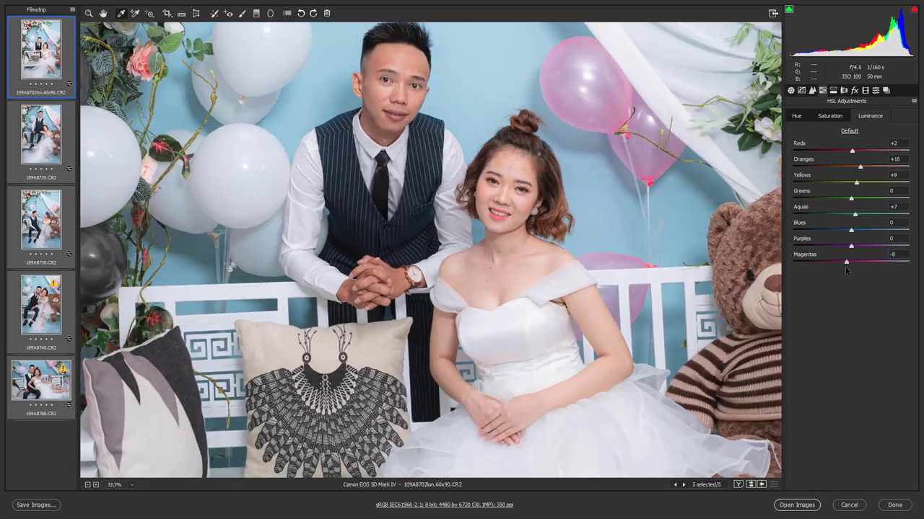
key("ctrl+minus")
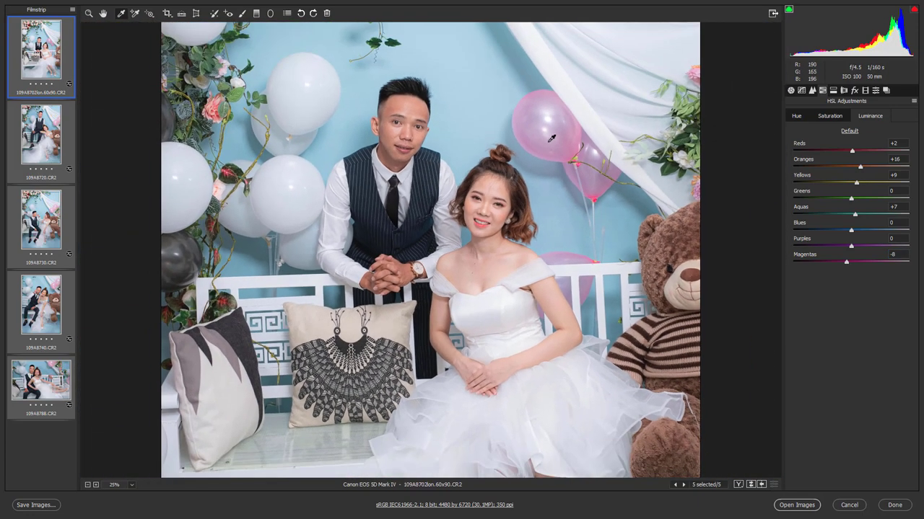
key("ctrl+minus")
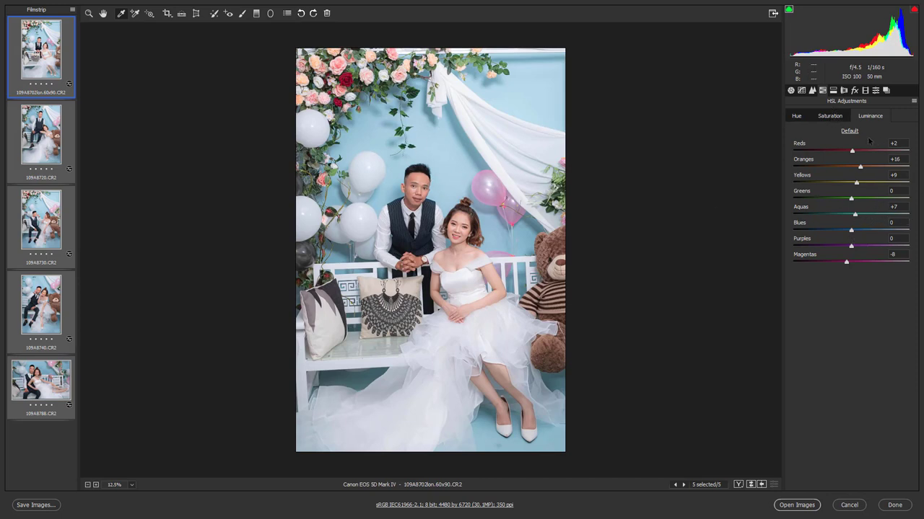
- In HSL Saturation, lower Oranges saturation to -8
left_click(831, 117)
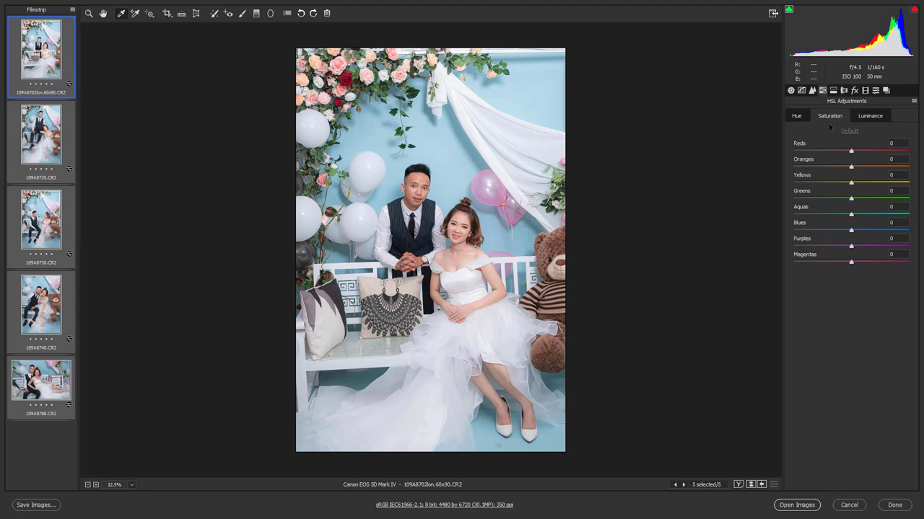
key("ctrl+plus")
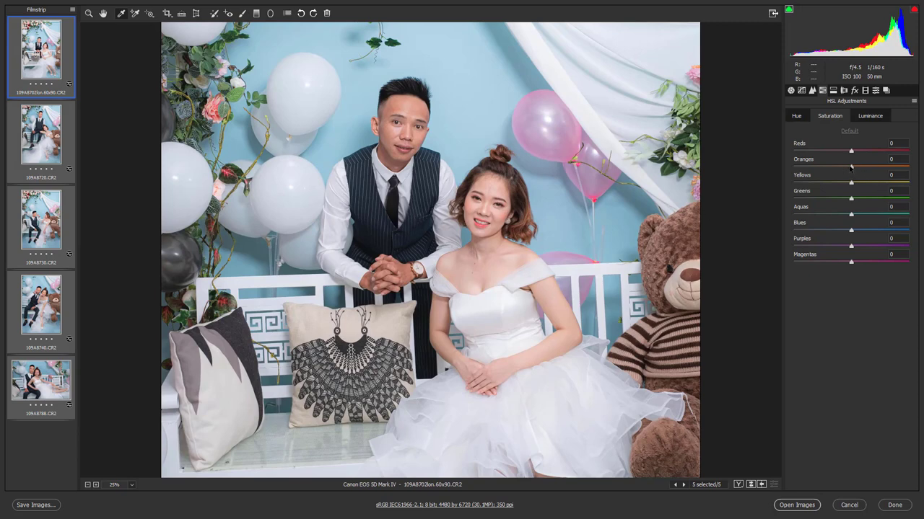
left_click_drag(846, 168, 845, 175)
key("ctrl+plus")
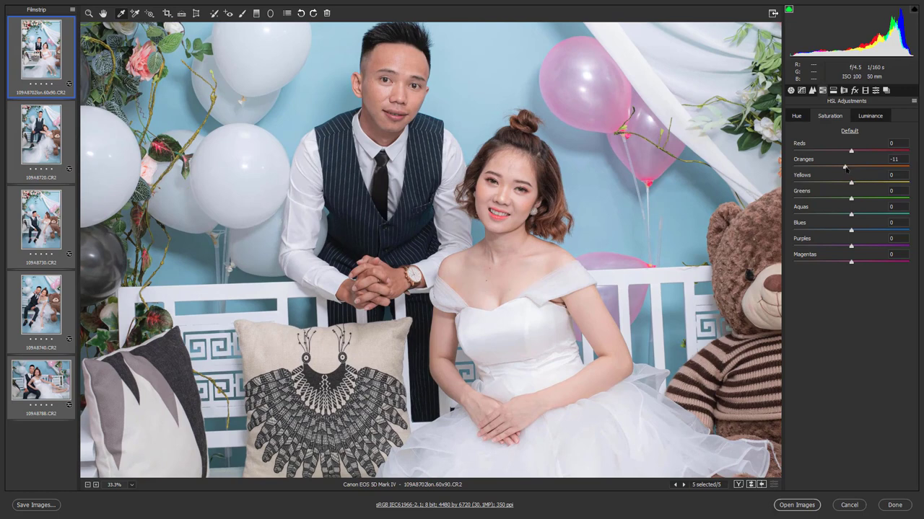
left_click_drag(846, 168, 849, 170)
- Reduce Yellows saturation to -15 and boost Magentas saturation to +19
mouse_move(850, 184)
left_mouse_down()
mouse_move(829, 188)
mouse_move(879, 191)
mouse_move(802, 193)
mouse_move(842, 199)
left_mouse_up()
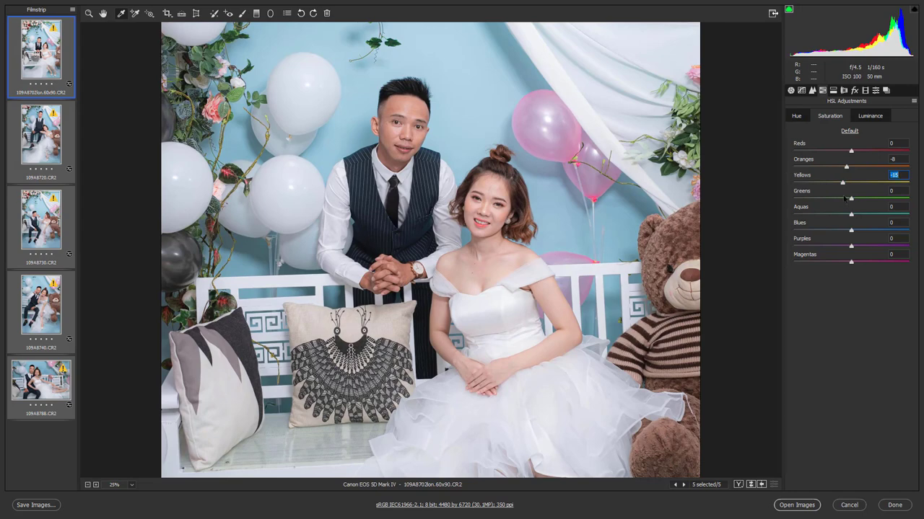
key("ctrl+minus")
key("ctrl+minus")
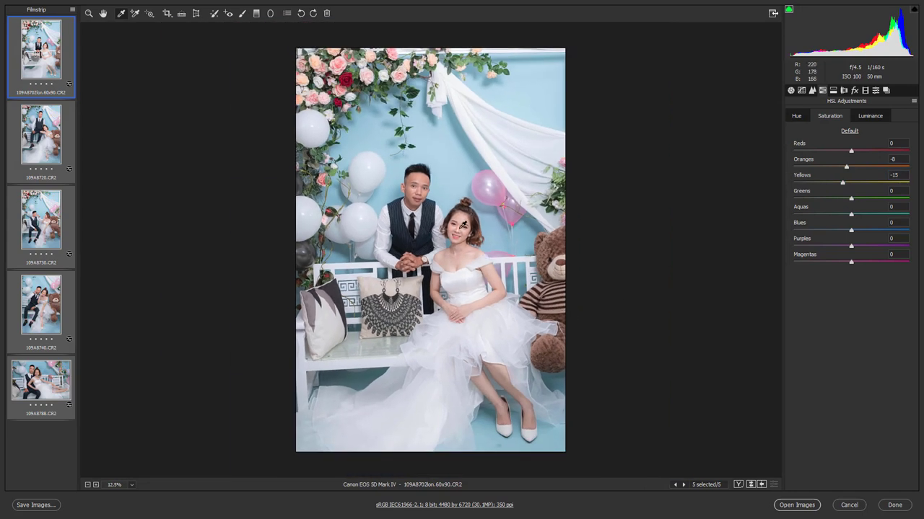
key("ctrl+plus")
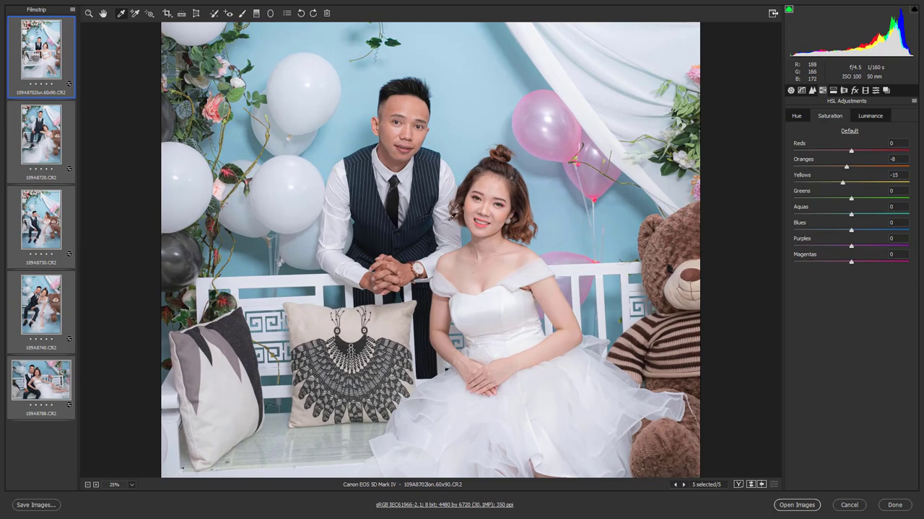
key("ctrl+minus")
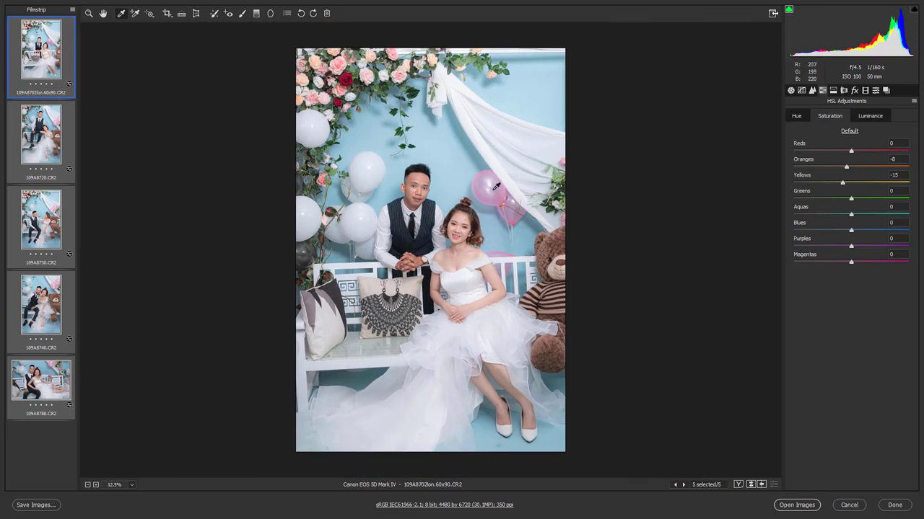
left_click_drag(851, 263, 861, 263)
key("ctrl+plus")
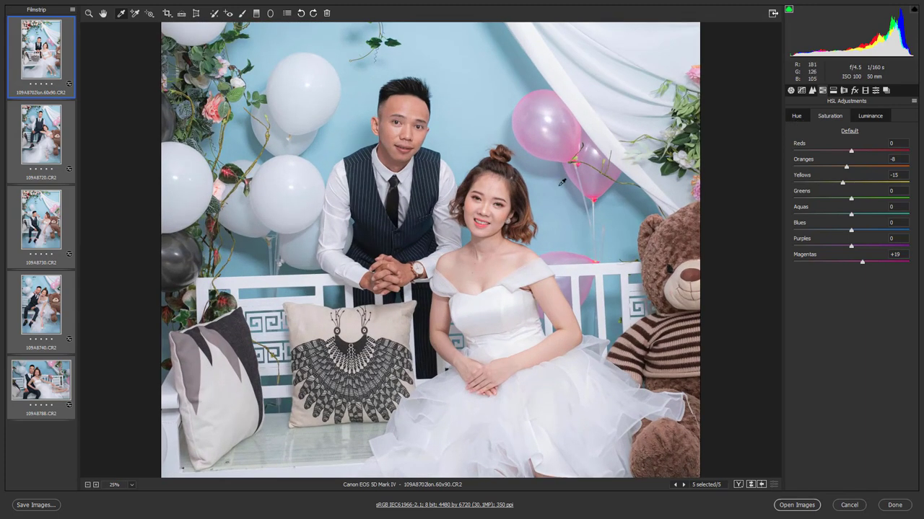
- In HSL Hue, shift the Oranges hue to +6
left_click(797, 116)
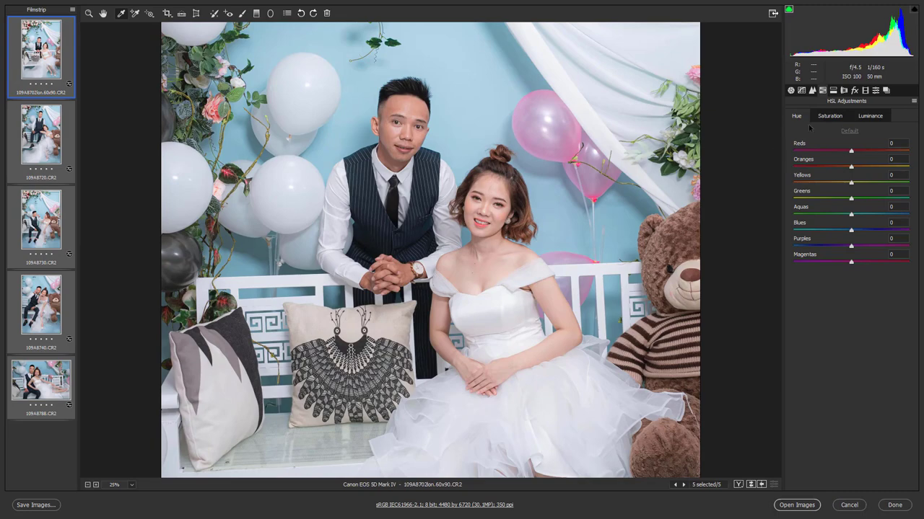
key("p")
key("p")
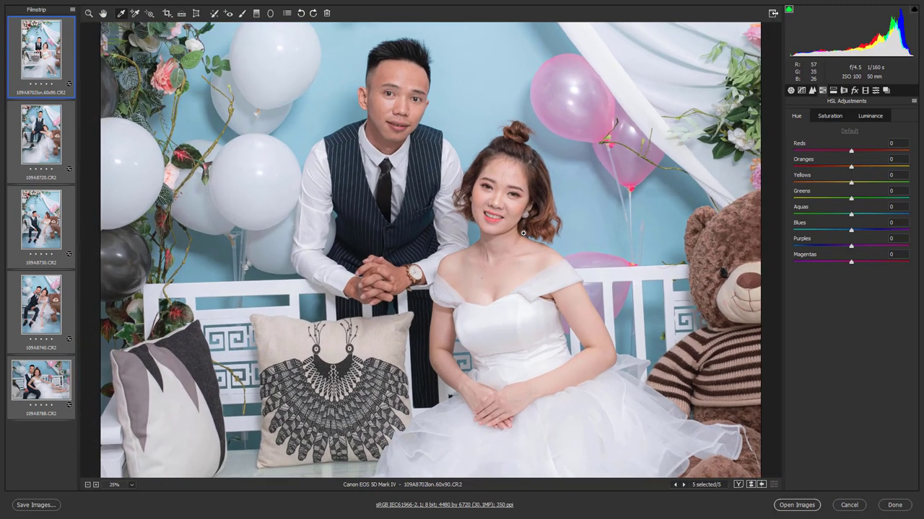
key("p")
key("p")
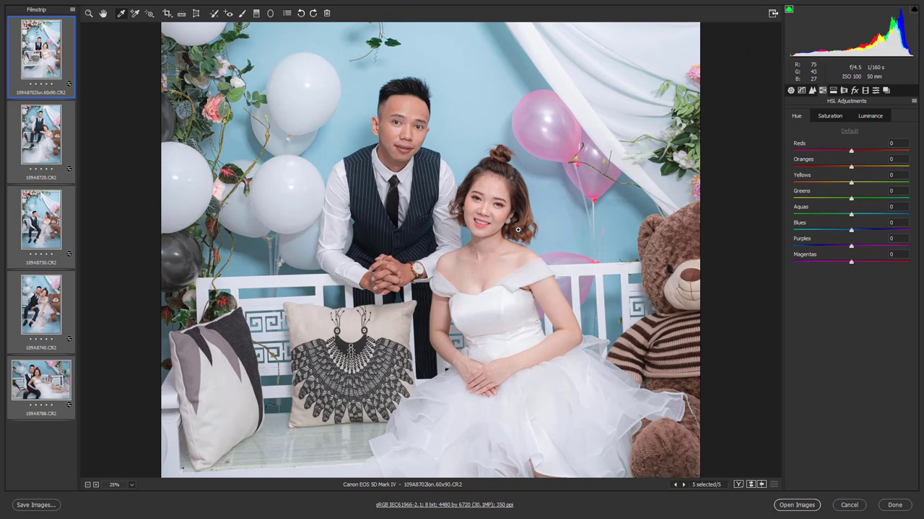
key("ctrl+plus")
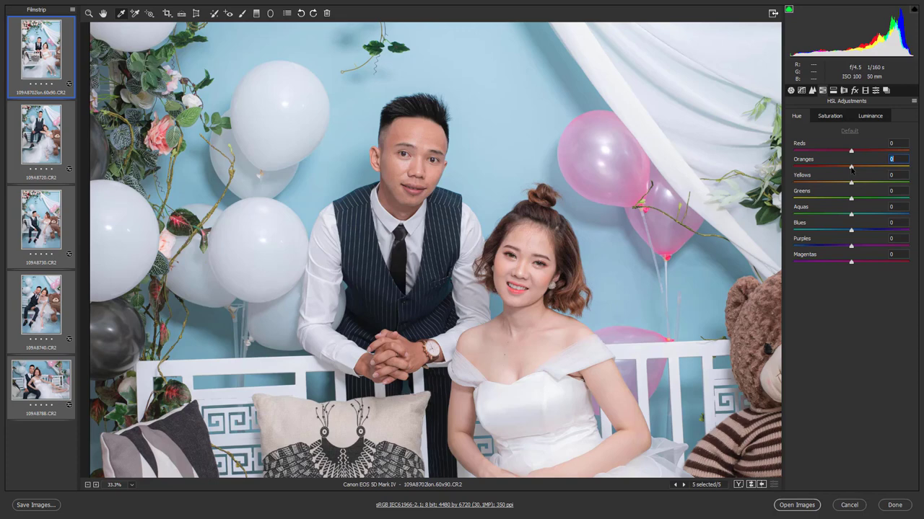
left_click_drag(851, 169, 854, 169)
mouse_move(854, 170)
left_mouse_down()
mouse_move(878, 172)
mouse_move(853, 176)
mouse_move(858, 169)
left_mouse_up()
key("ctrl+0")
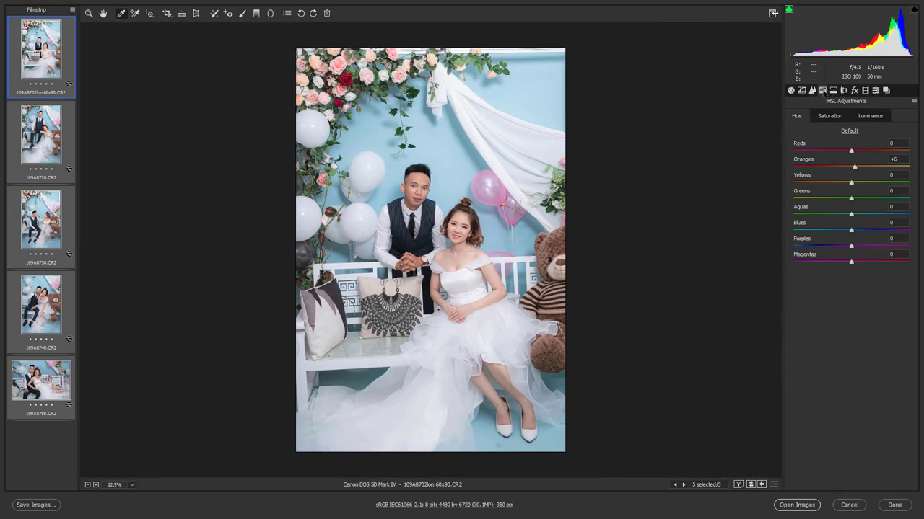
- Raise Oranges luminance to +20
left_click(871, 116)
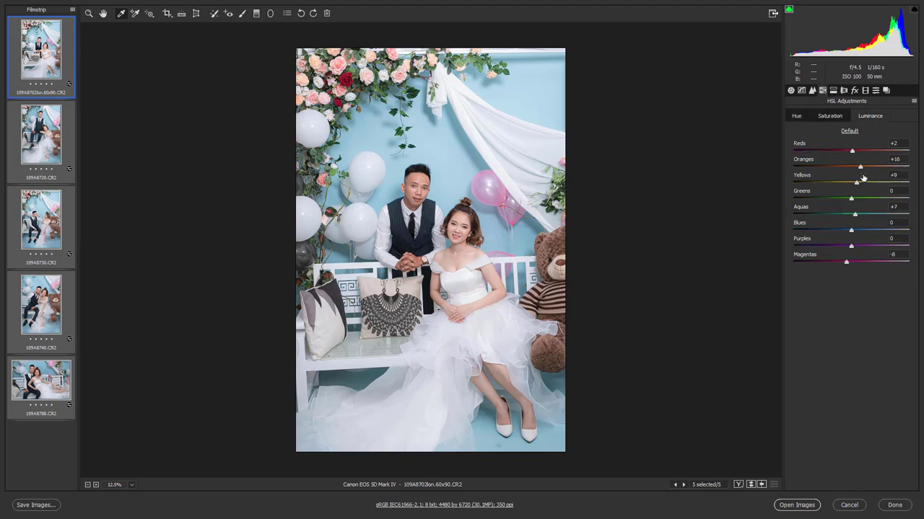
left_click_drag(860, 168, 860, 167)
key("ctrl+plus")
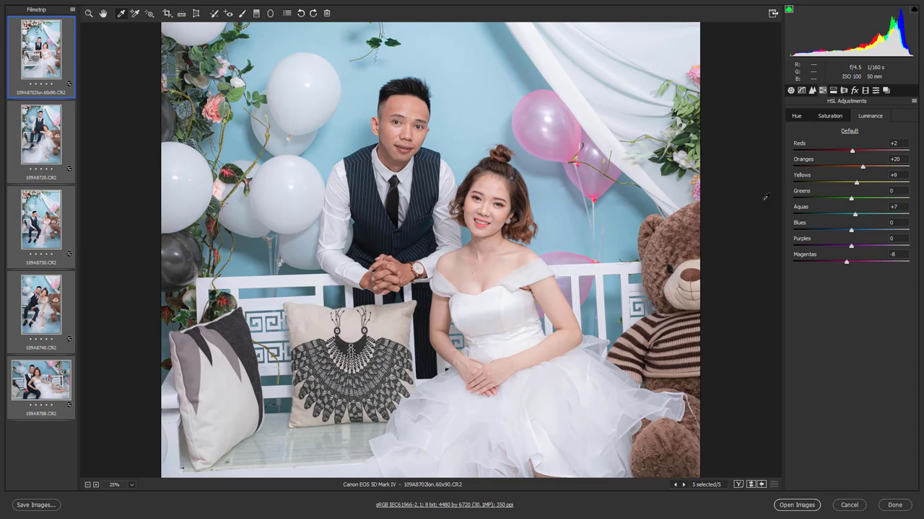
key("ctrl+plus")
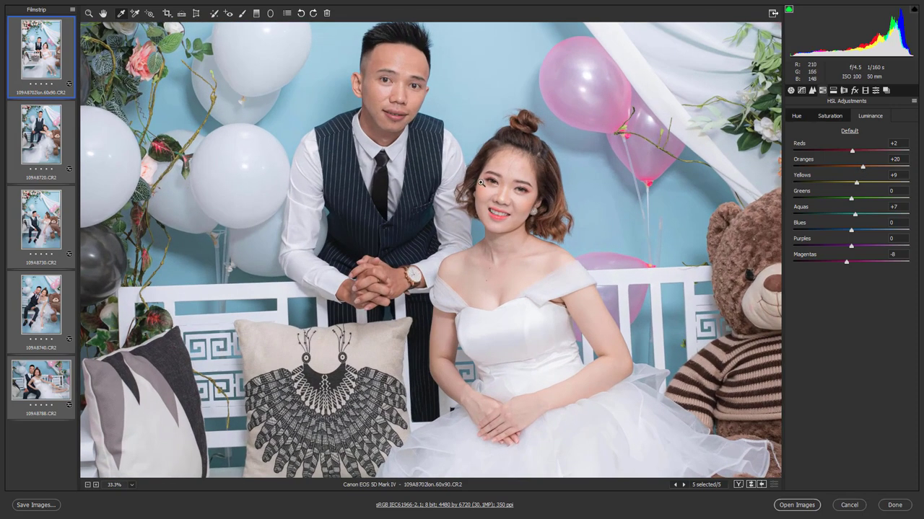
key("ctrl+minus")
- Set sharpening Amount 51, Radius 1.2 and Luminance noise reduction 13 in Detail
left_click(812, 90)
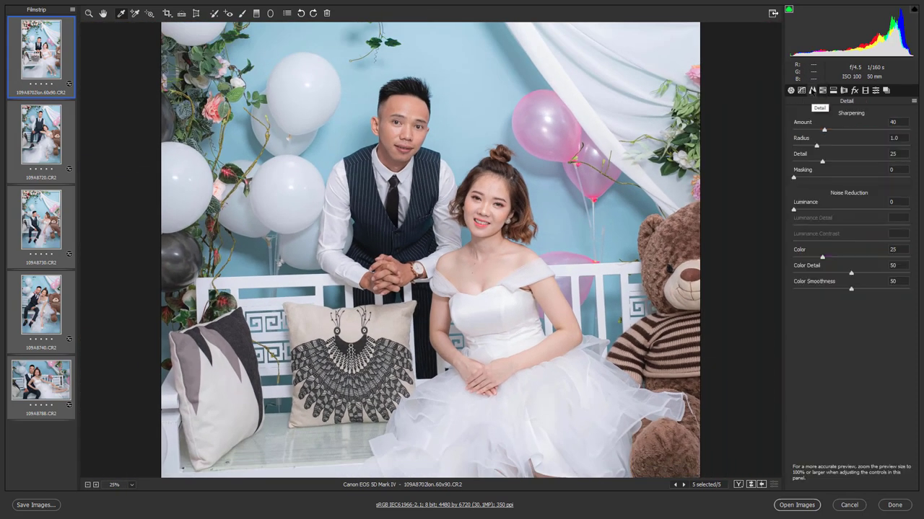
mouse_move(824, 130)
left_mouse_down()
mouse_move(833, 132)
mouse_move(826, 147)
left_mouse_up()
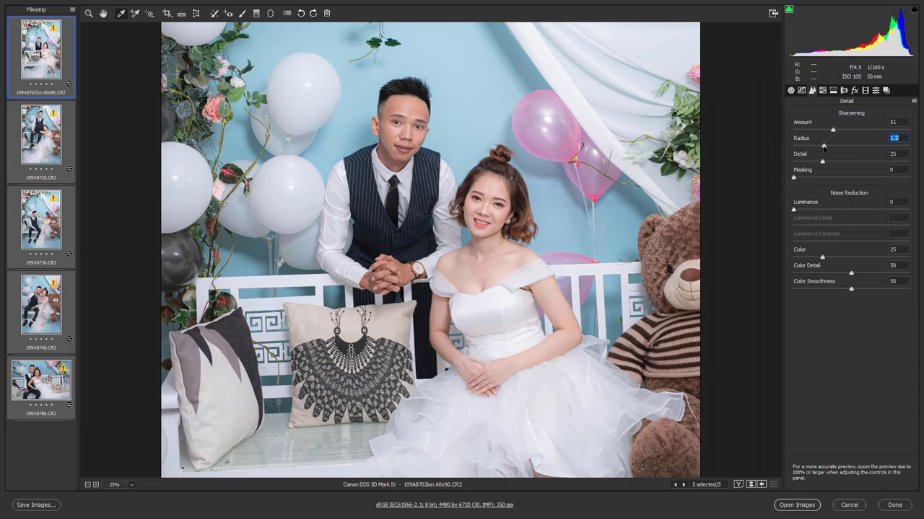
left_click_drag(794, 210, 803, 210)
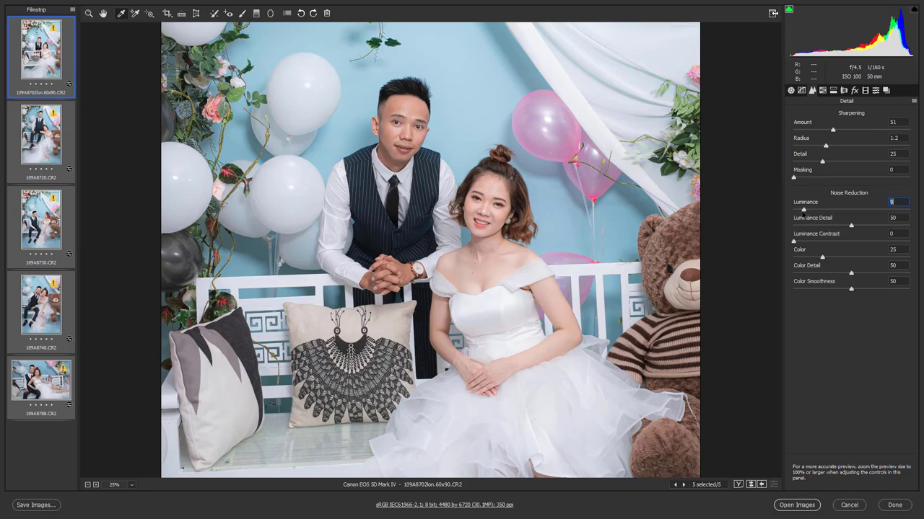
left_click(801, 90)
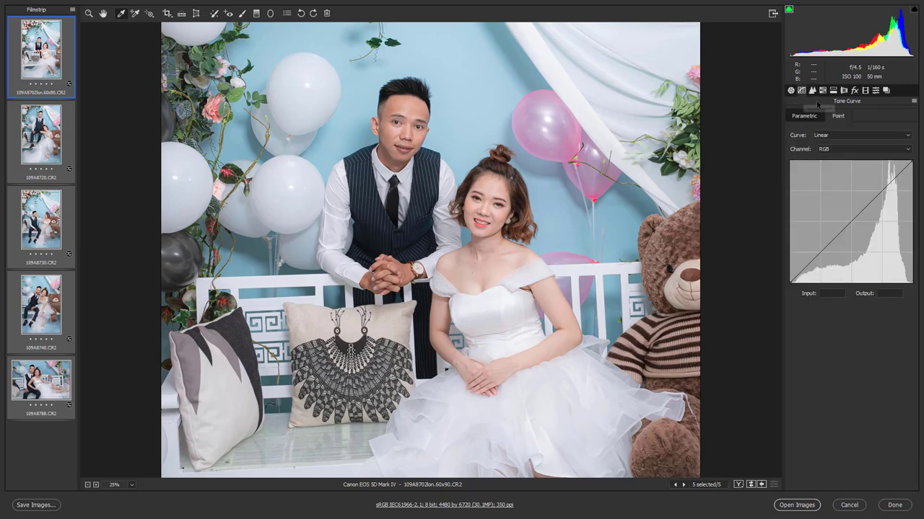
- Try highlight, shadow and midtone points on the RGB tone curve, undoing the extra edits
left_click(870, 196)
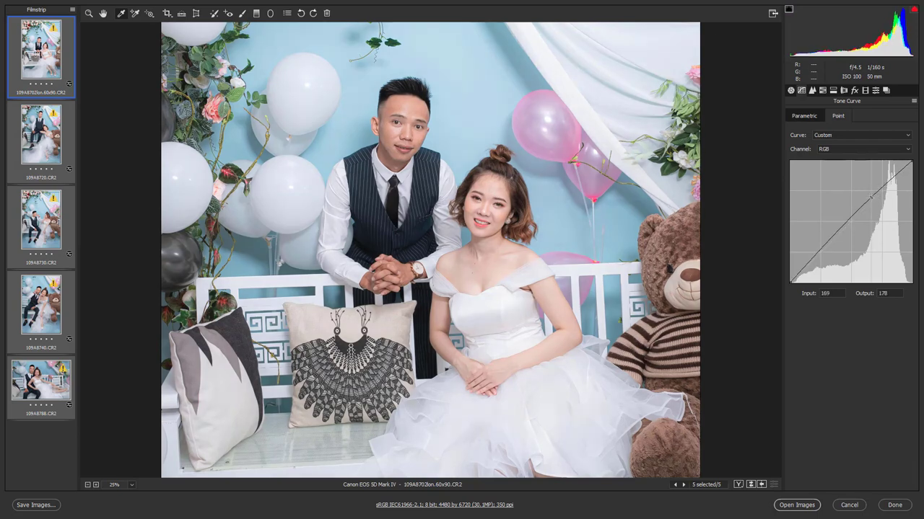
left_click_drag(870, 197, 874, 197)
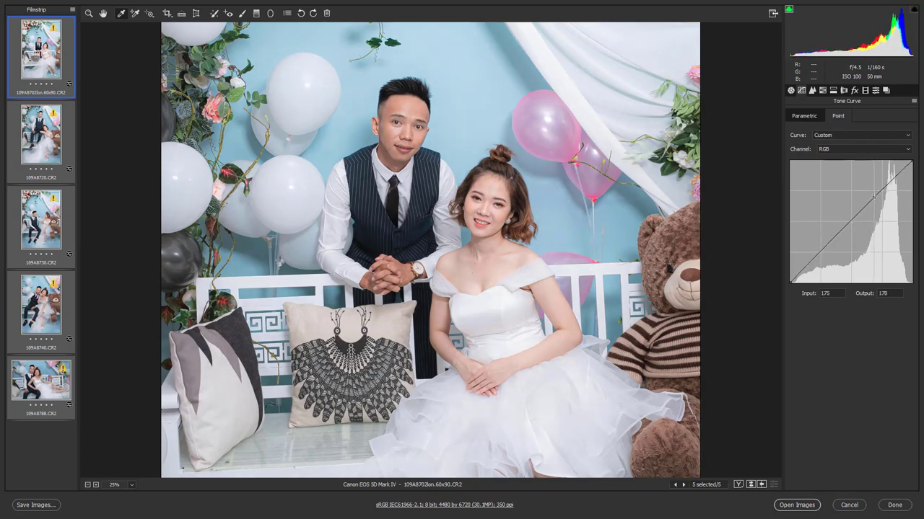
left_click(819, 252)
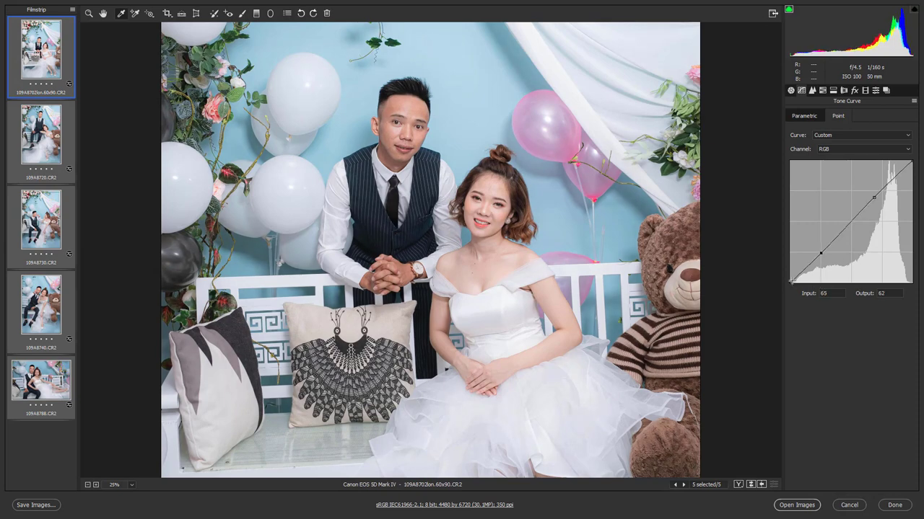
left_click_drag(791, 280, 785, 279)
left_click(823, 253)
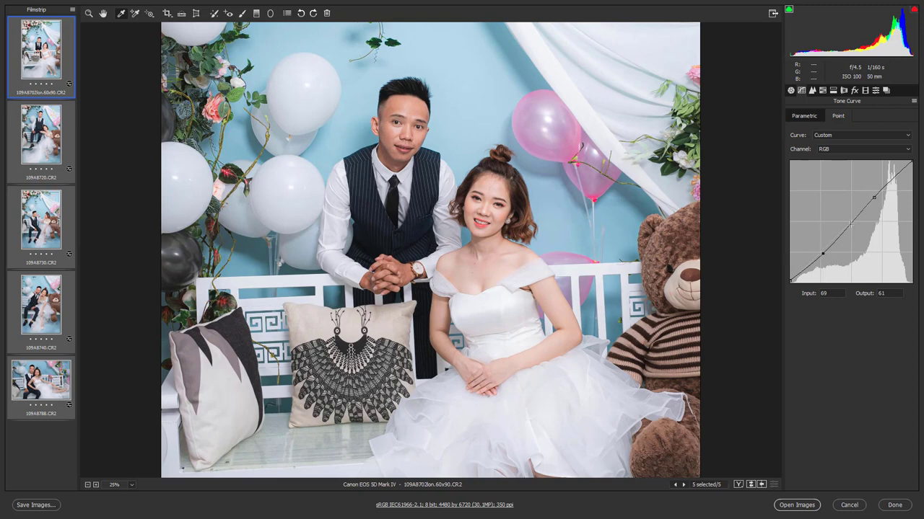
left_click(851, 222)
left_click_drag(873, 198, 870, 199)
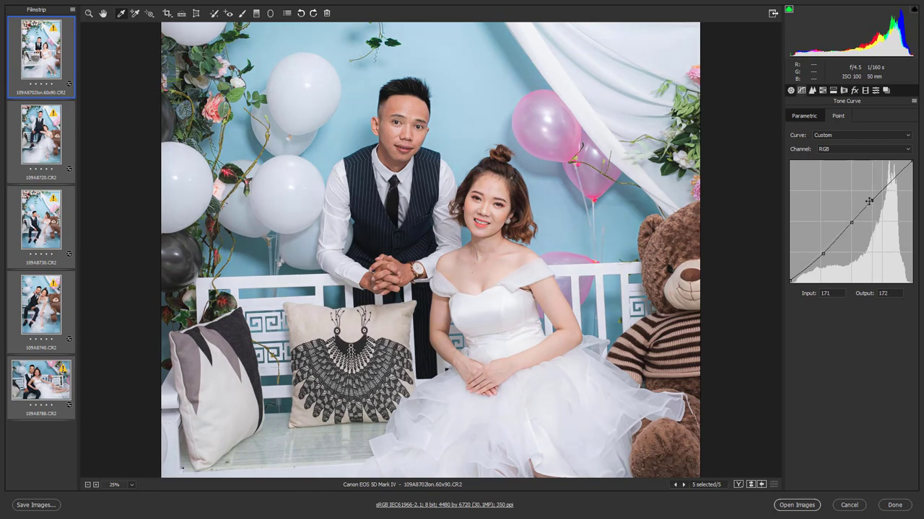
key("ctrl+z")
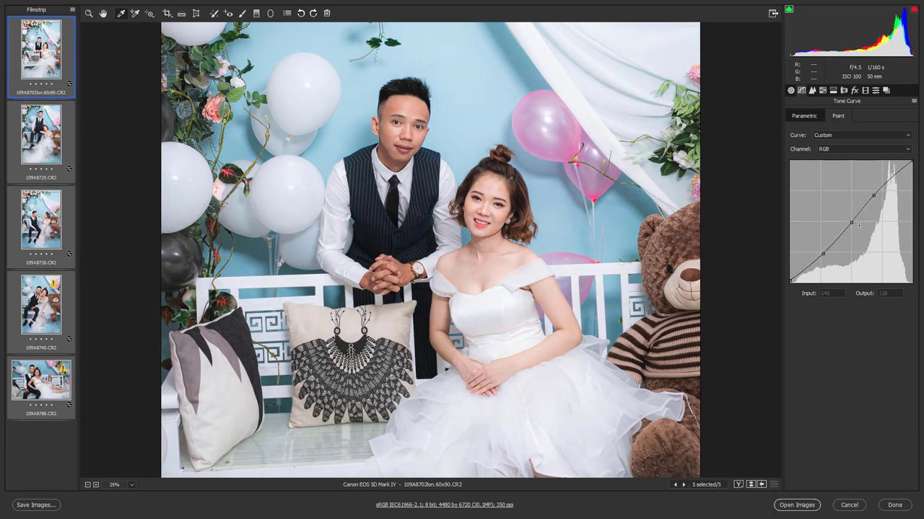
key("ctrl+z")
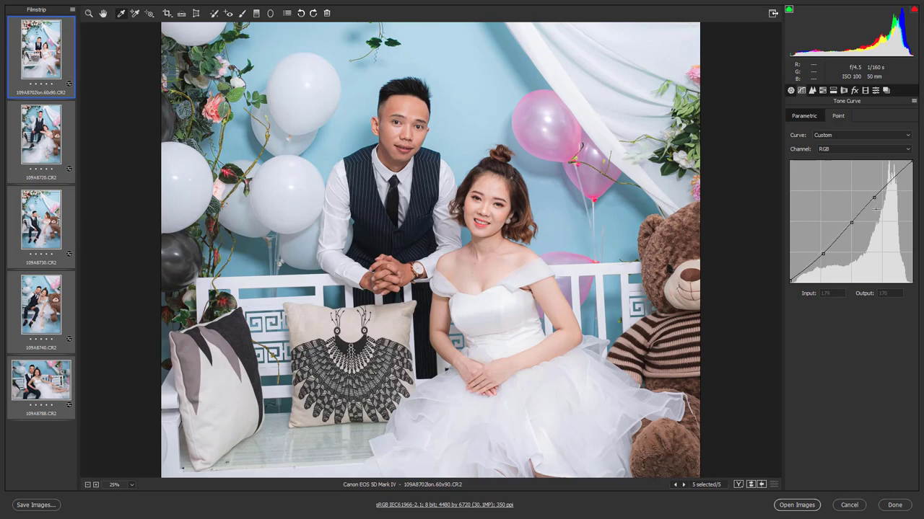
key("ctrl+z")
- Place the midtone curve point at 148/149 and add a shadow point at 67/61
left_click_drag(872, 196, 856, 214)
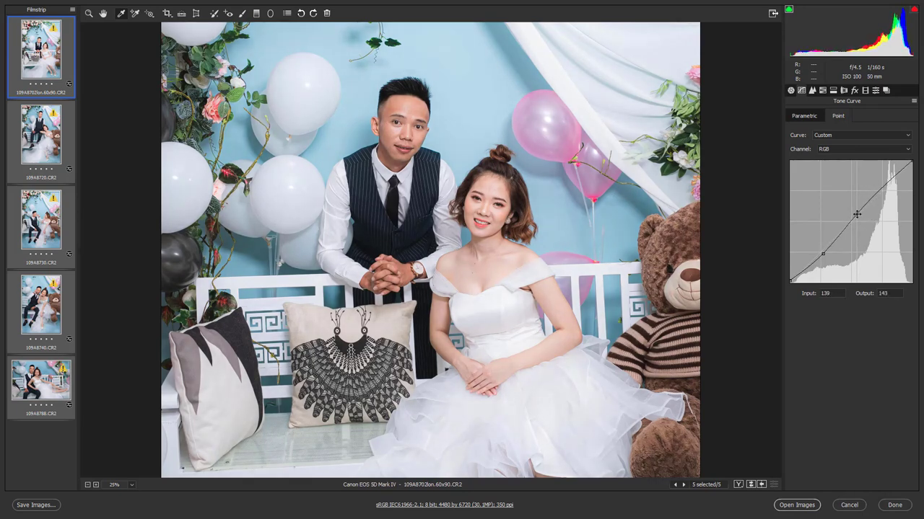
left_click_drag(855, 214, 861, 211)
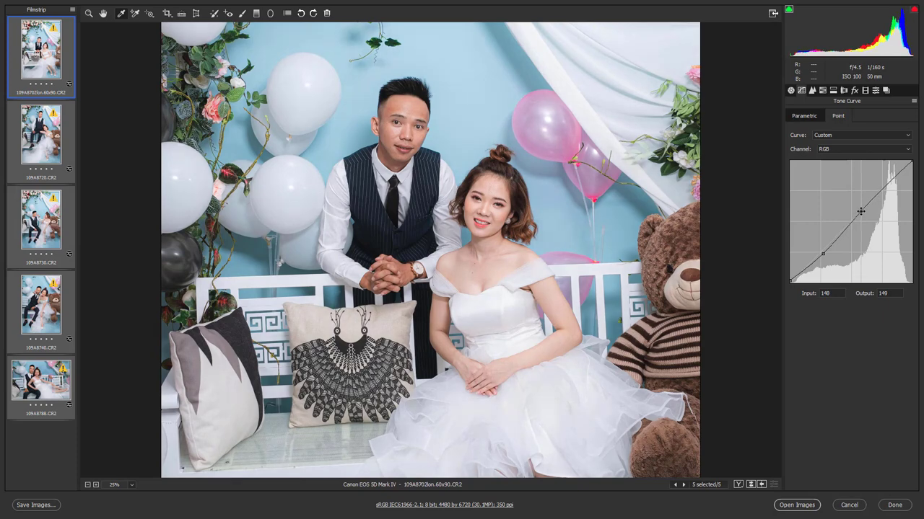
left_click(822, 254)
key("ctrl+minus")
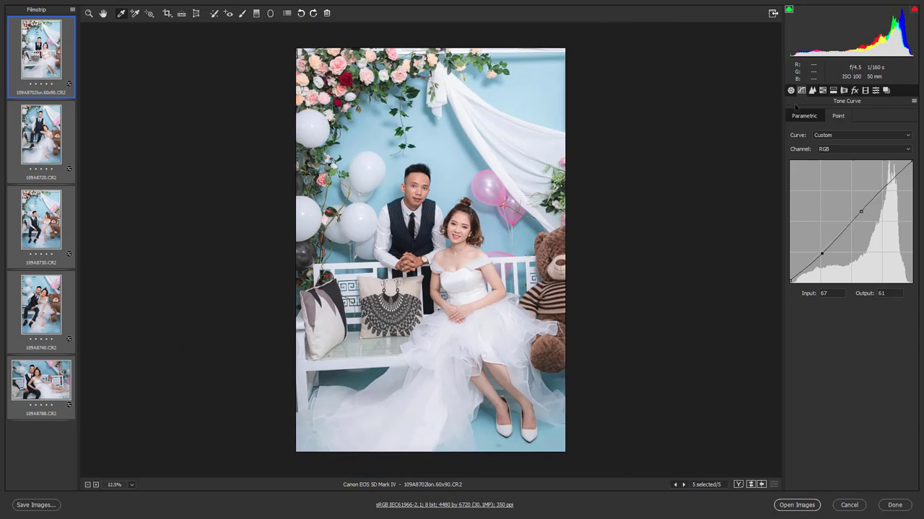
left_click(791, 90)
- Lower Highlights to -27 in Basic
key("ctrl+plus")
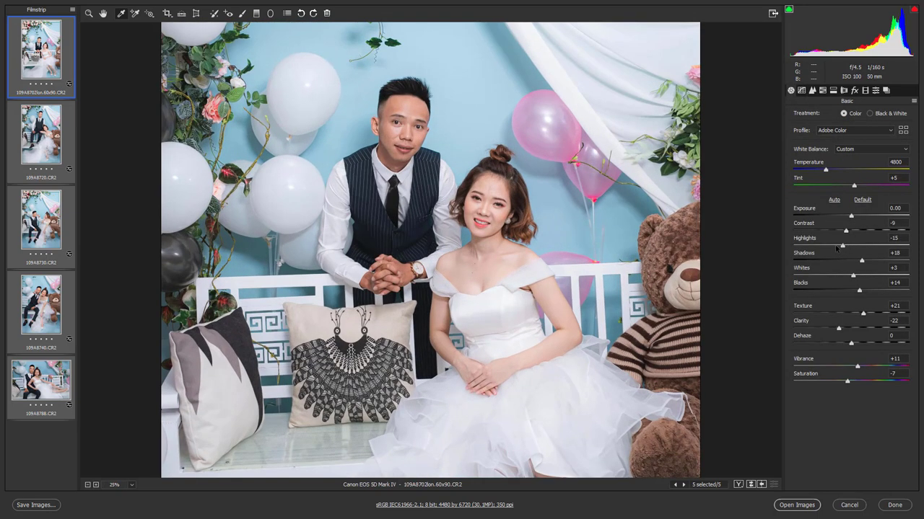
left_click(835, 249)
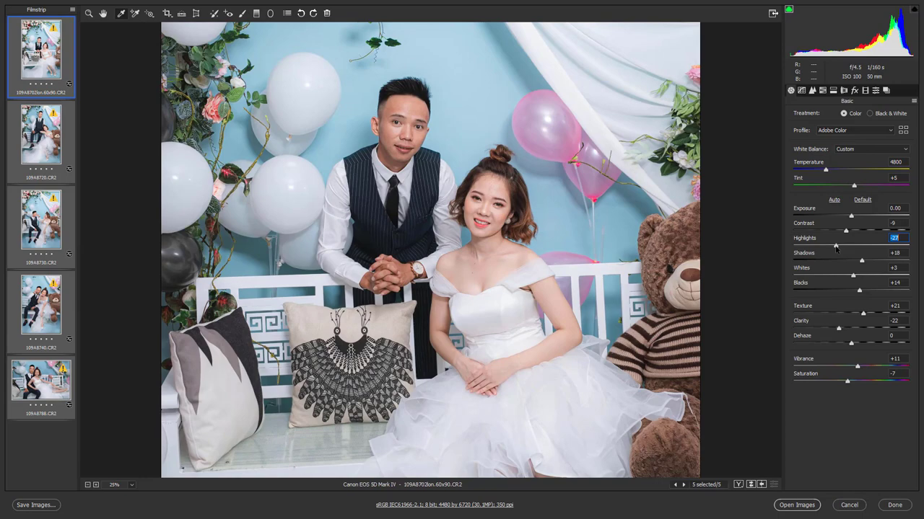
key("ctrl+minus")
key("ctrl+minus")
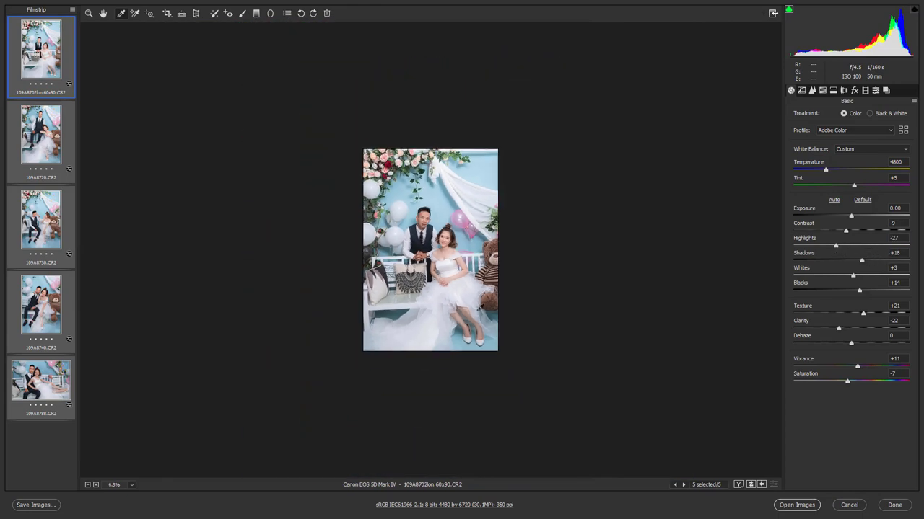
key("ctrl+plus")
key("ctrl+plus")
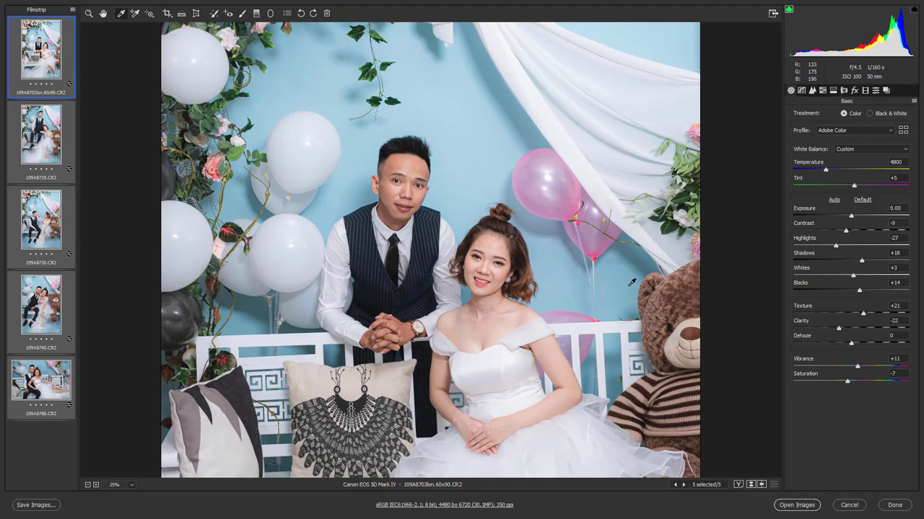
- Review the Calibration, Effects and Split Toning settings before returning to HSL Luminance
left_click(865, 90)
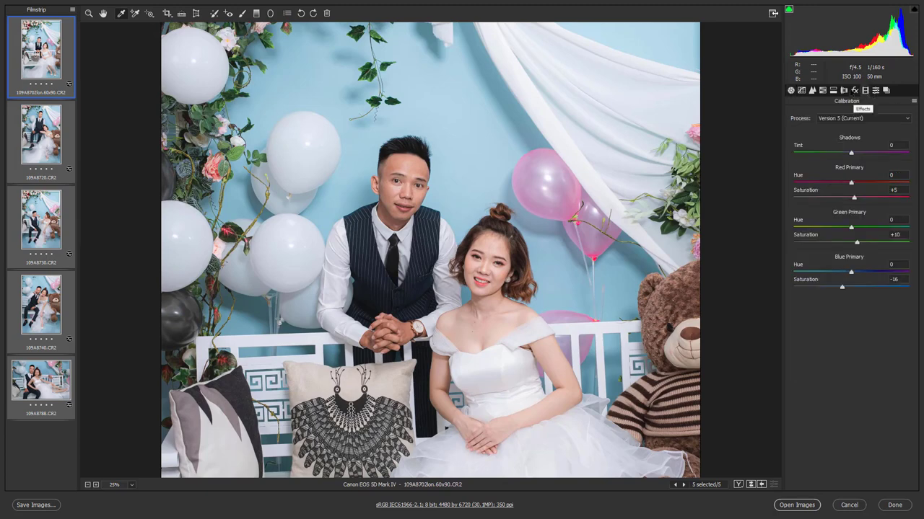
left_click(854, 91)
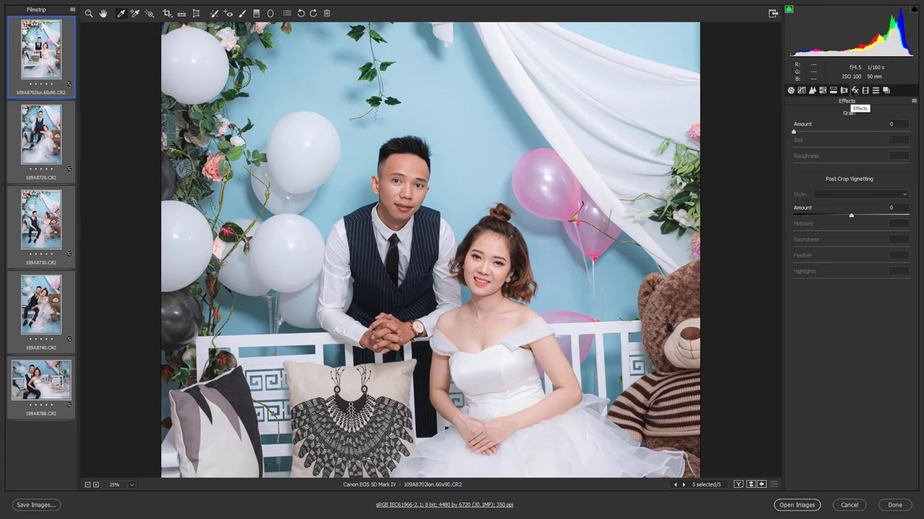
left_click(832, 90)
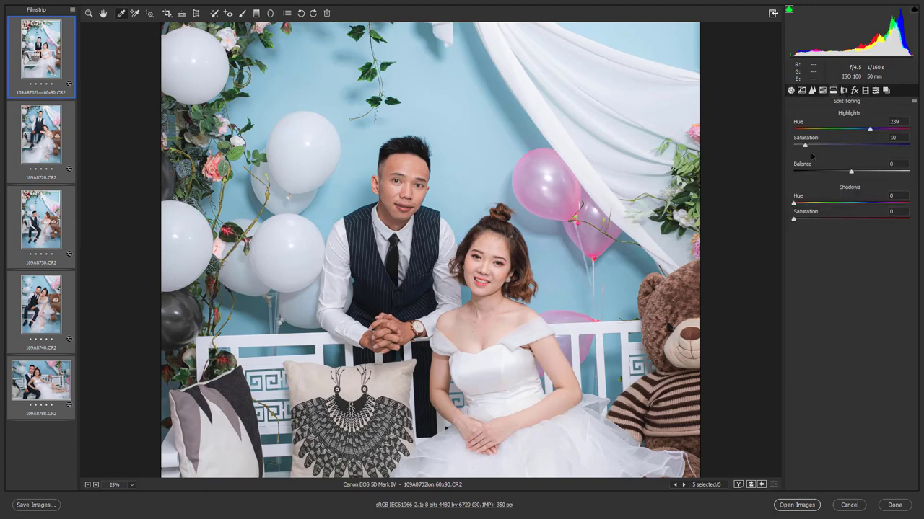
left_click_drag(437, 211, 438, 179)
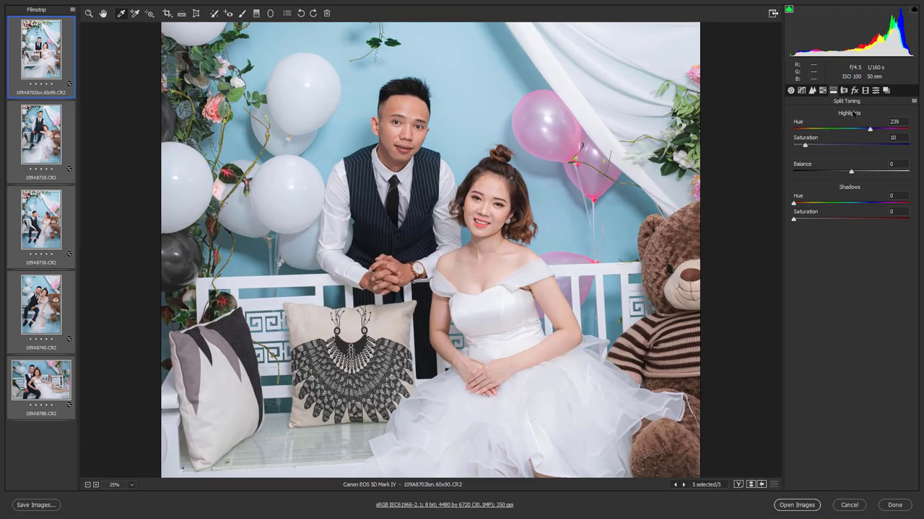
left_click(822, 90)
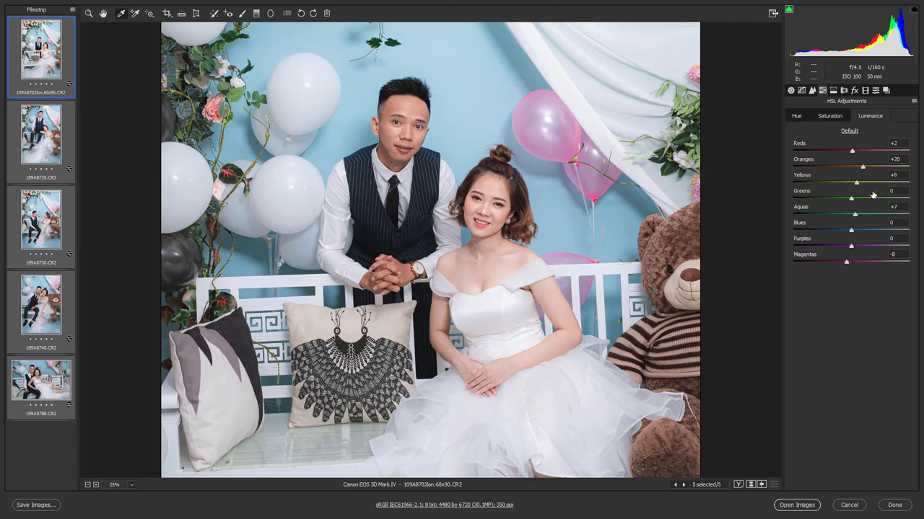
- Lower Oranges luminance to +18 and raise Reds saturation to +3
left_click_drag(862, 167, 860, 169)
left_click(812, 91)
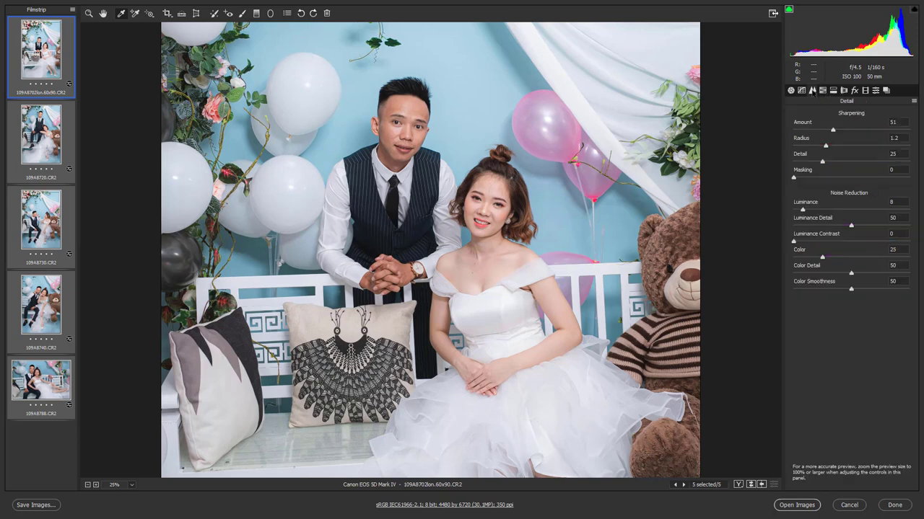
left_click(826, 90)
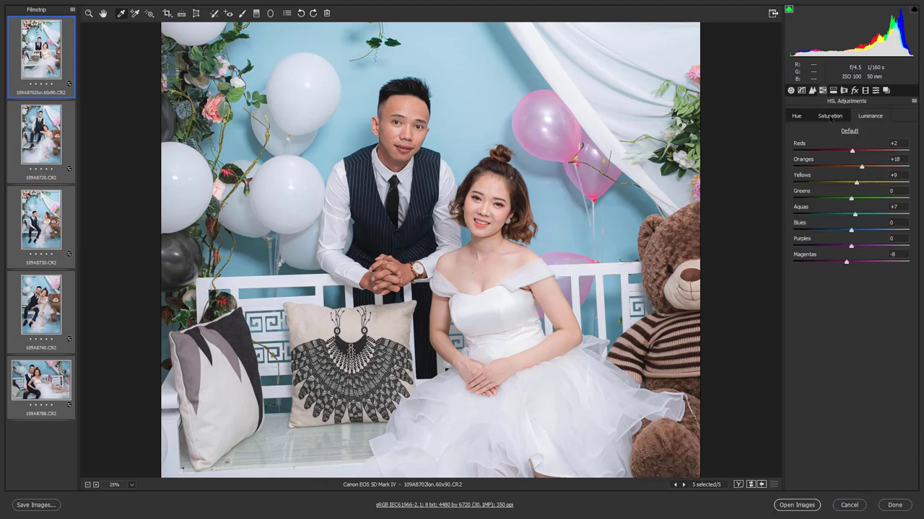
left_click(801, 116)
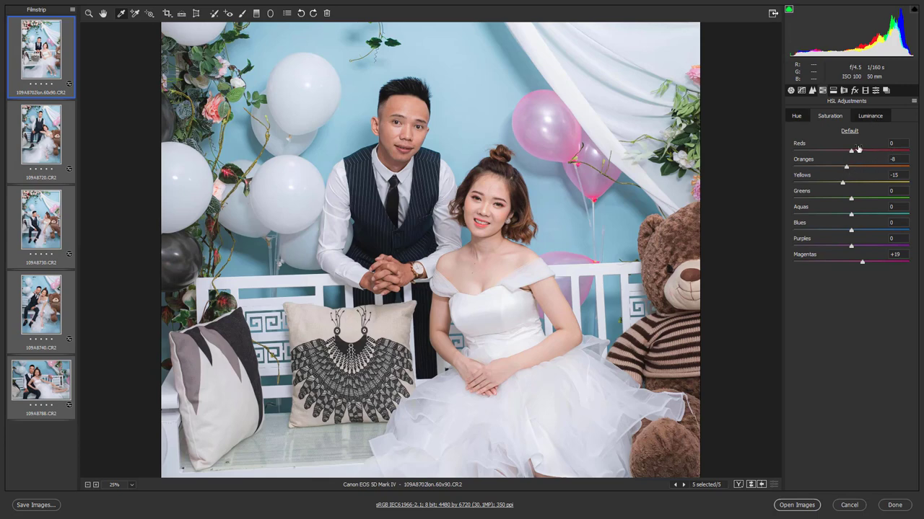
left_click_drag(851, 151, 850, 151)
- Zoom in and out on the graded 109A8720 to inspect it, then return to 109A8702lon.60x90.CR2
left_click(40, 143)
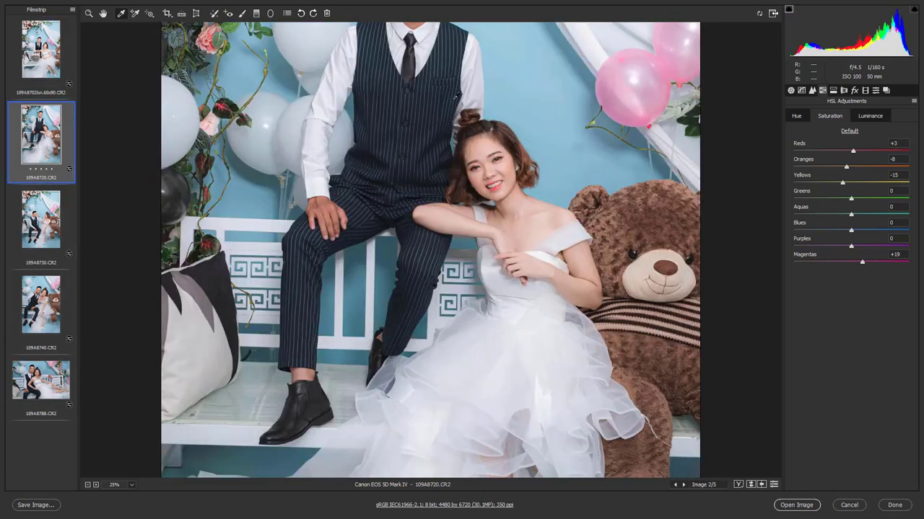
scroll(560, 221, "down", 2)
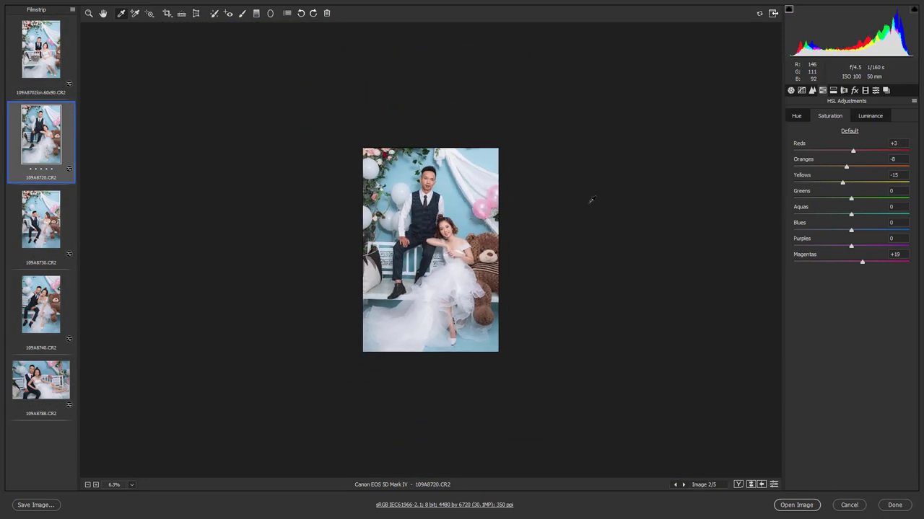
scroll(589, 200, "up", 4)
scroll(506, 130, "up", 3)
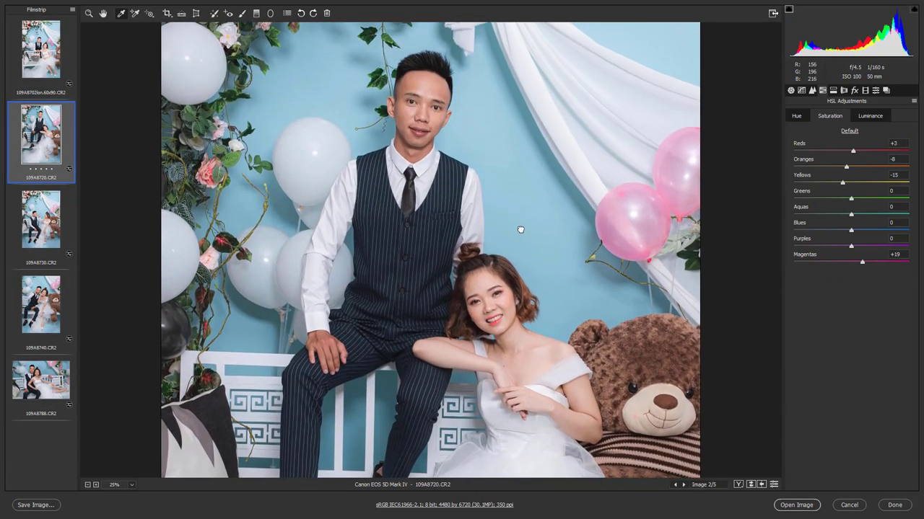
scroll(458, 155, "up", 1)
scroll(458, 155, "up", 1)
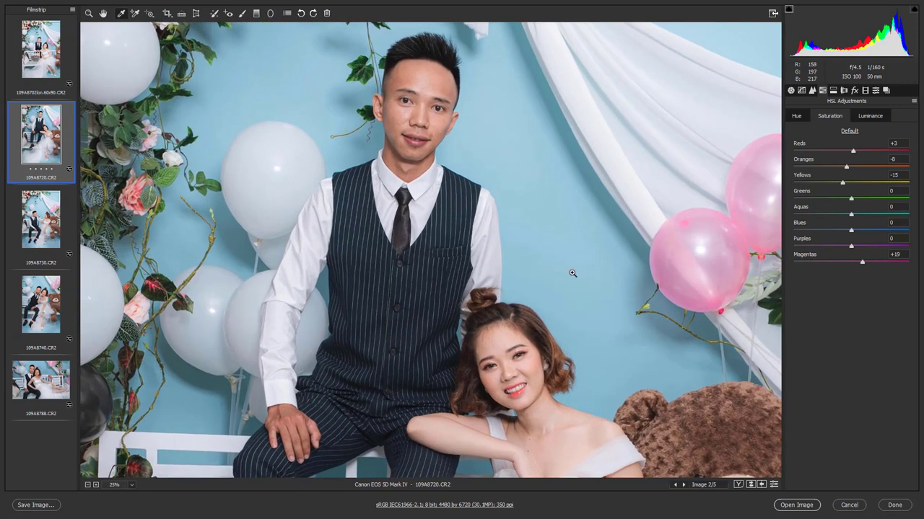
scroll(570, 272, "down", 1)
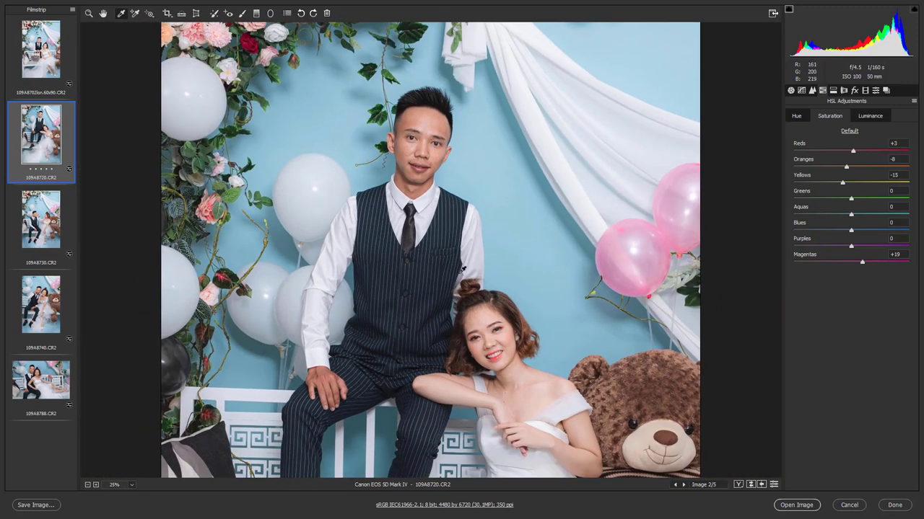
scroll(582, 214, "down", 4)
scroll(582, 213, "up", 2)
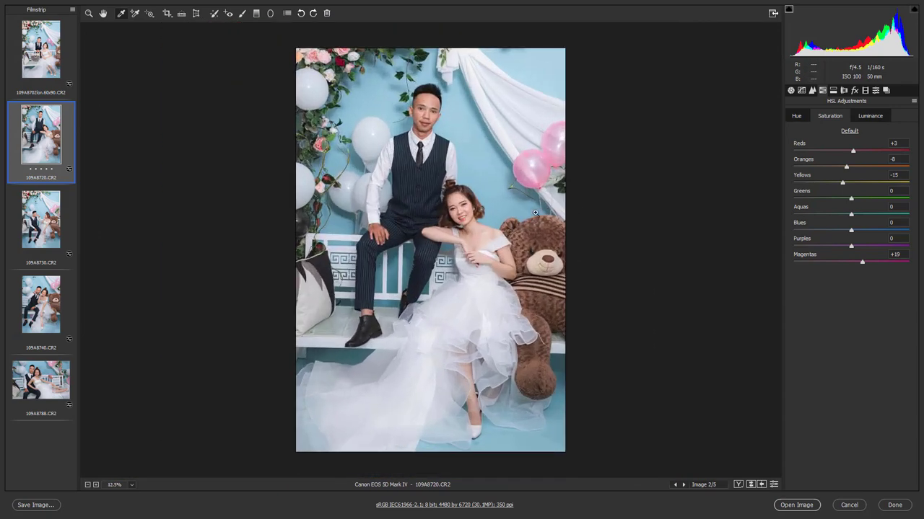
left_click(49, 70)
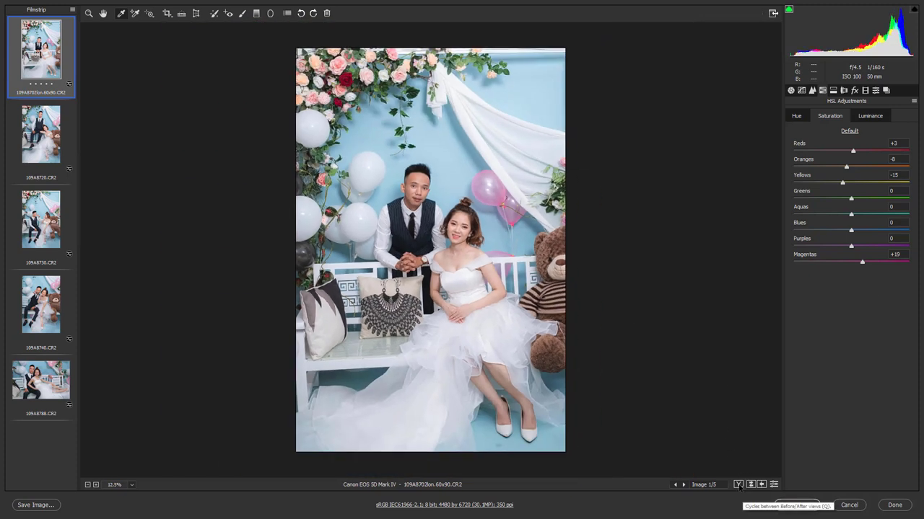
- Compare the first photo Before/After at 25%, panning across the flowers, bride and teddy bear
left_click(739, 485)
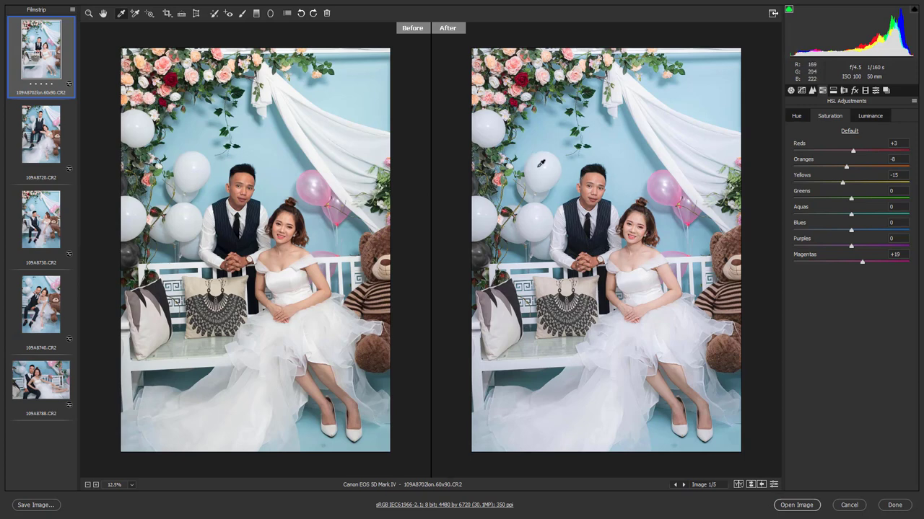
key("ctrl+plus")
left_click_drag(509, 205, 677, 215)
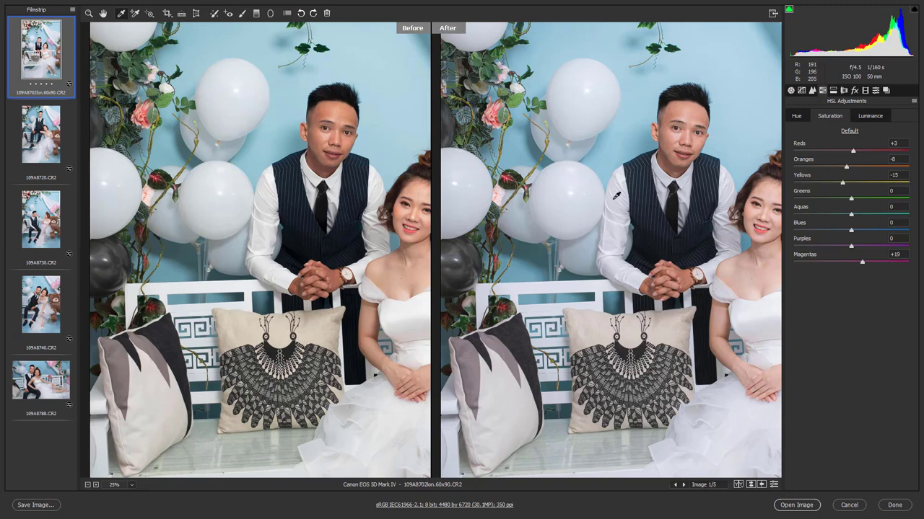
left_click_drag(653, 308, 570, 264)
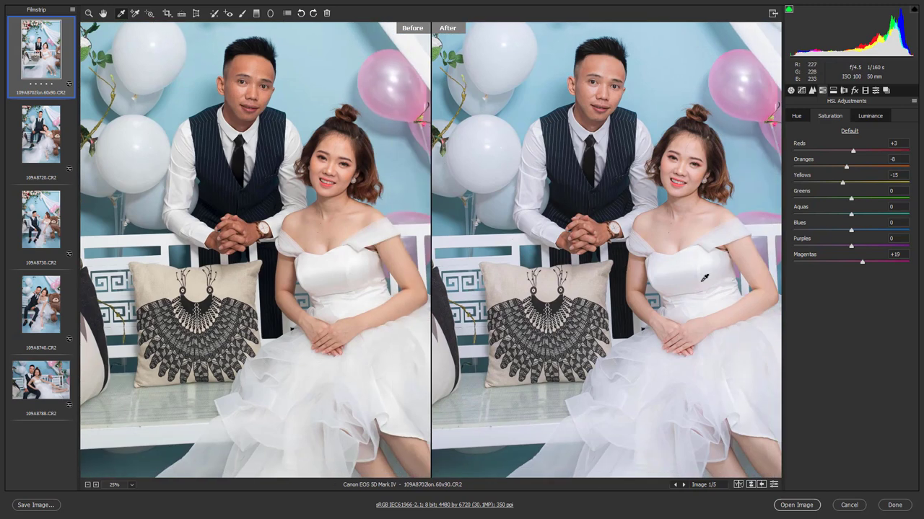
left_click_drag(704, 279, 621, 299)
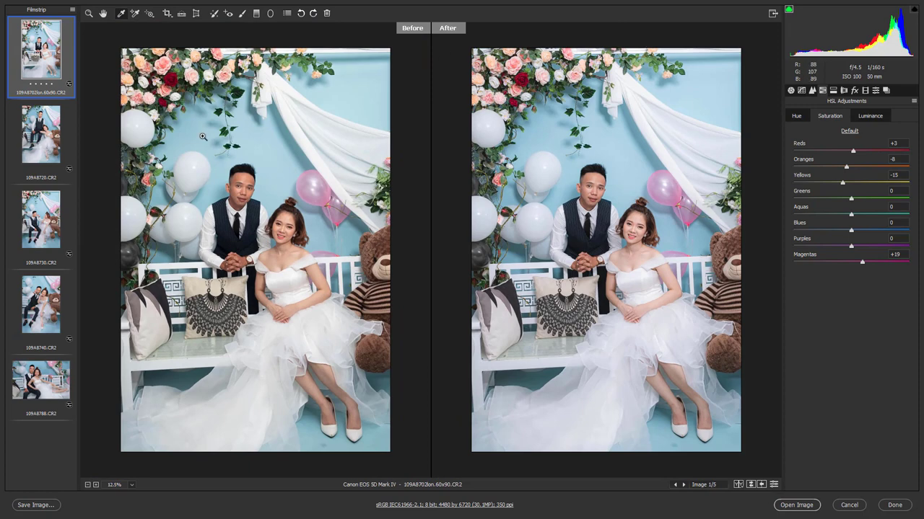
- Select all five graded photos and open them in Photoshop
key("shift")
left_click(42, 385, "shift")
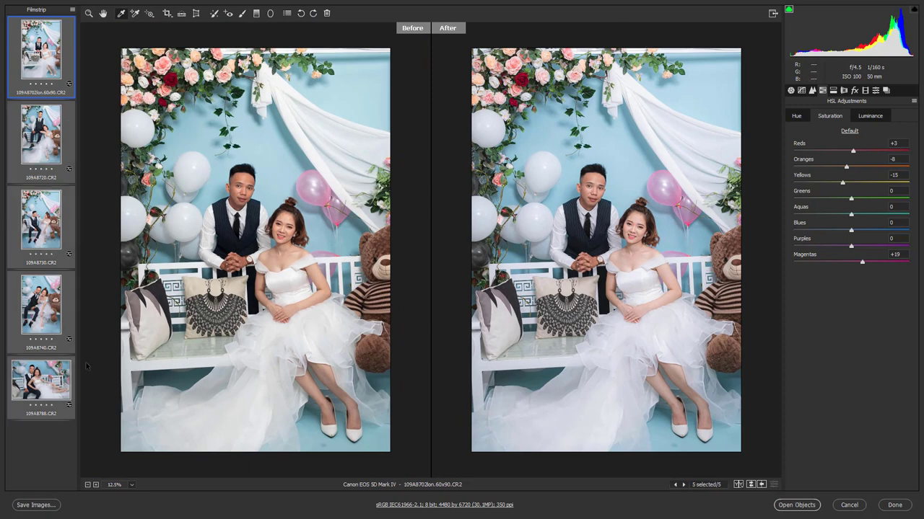
left_click(797, 505)
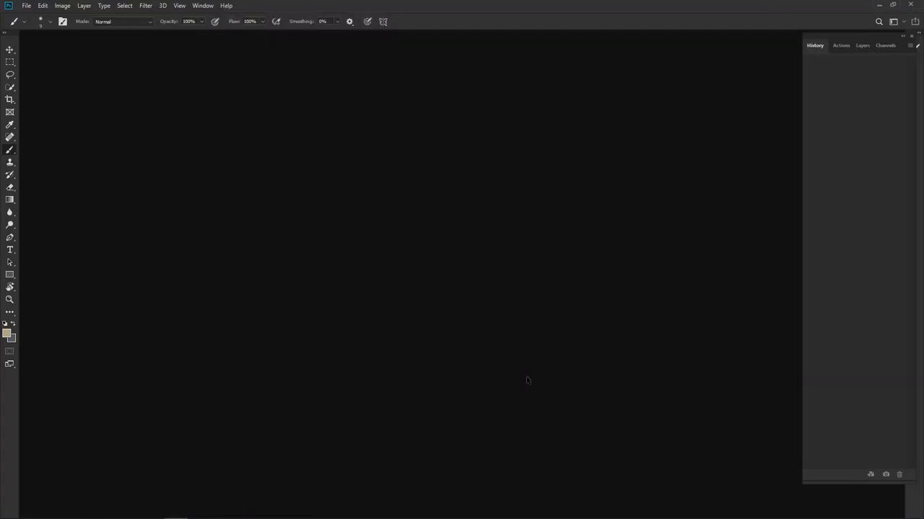
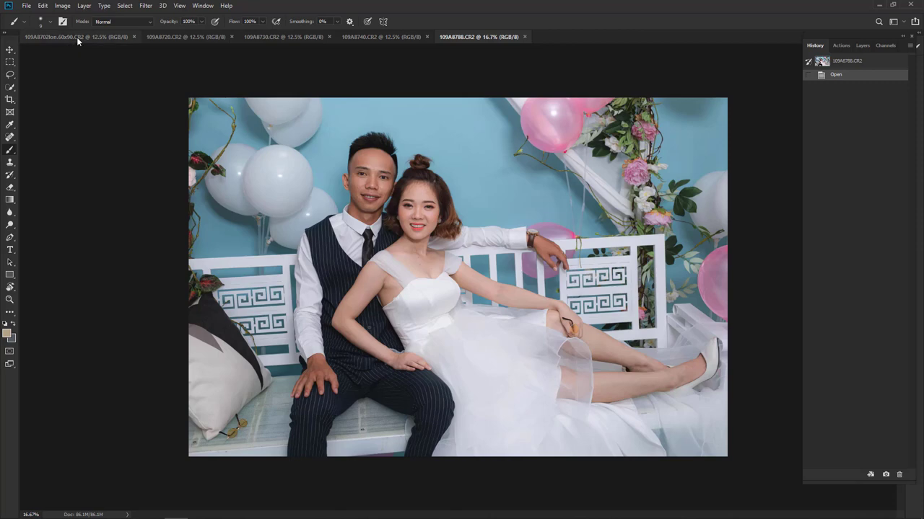
- Switch to the couple's portrait and lasso around the man's face
left_click(76, 37)
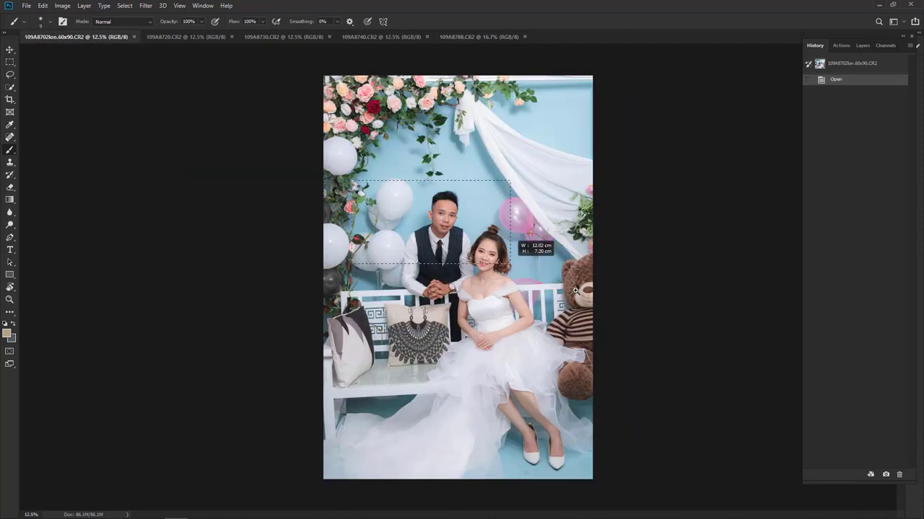
scroll(479, 230, "up", 5)
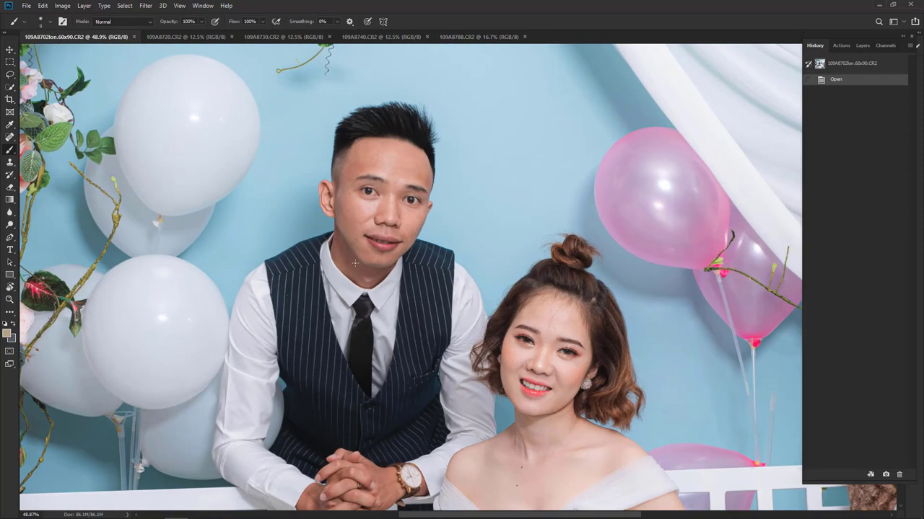
key("l")
left_click_drag(347, 220, 315, 220)
mouse_move(414, 404)
left_mouse_down()
mouse_move(525, 318)
mouse_move(499, 320)
left_mouse_up()
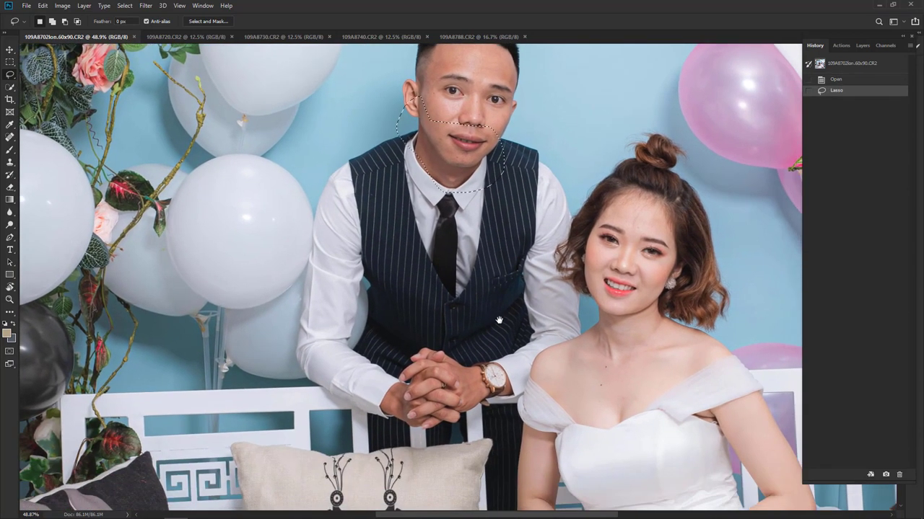
- Deselect the lasso selection and zoom out to fit the whole photo
key("ctrl+minus")
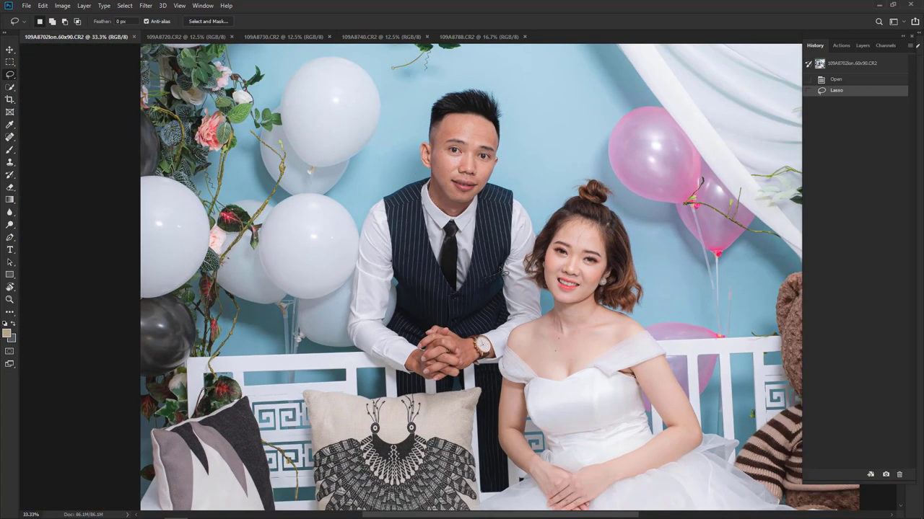
key("ctrl+d")
key("ctrl+minus")
key("ctrl+minus")
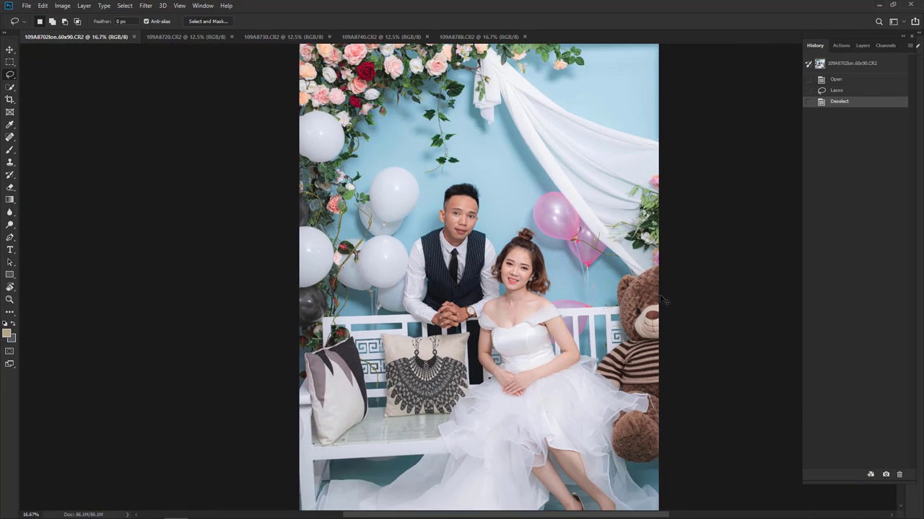
key("ctrl+plus")
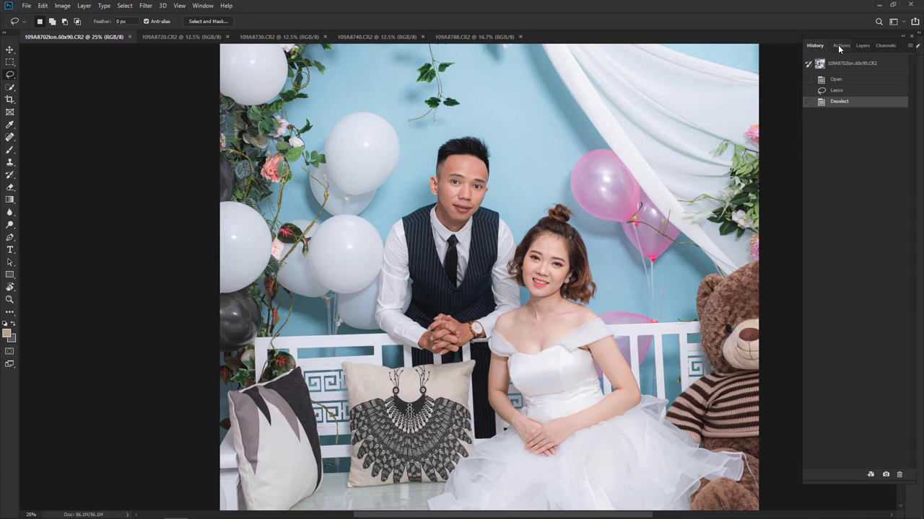
key("ctrl+minus")
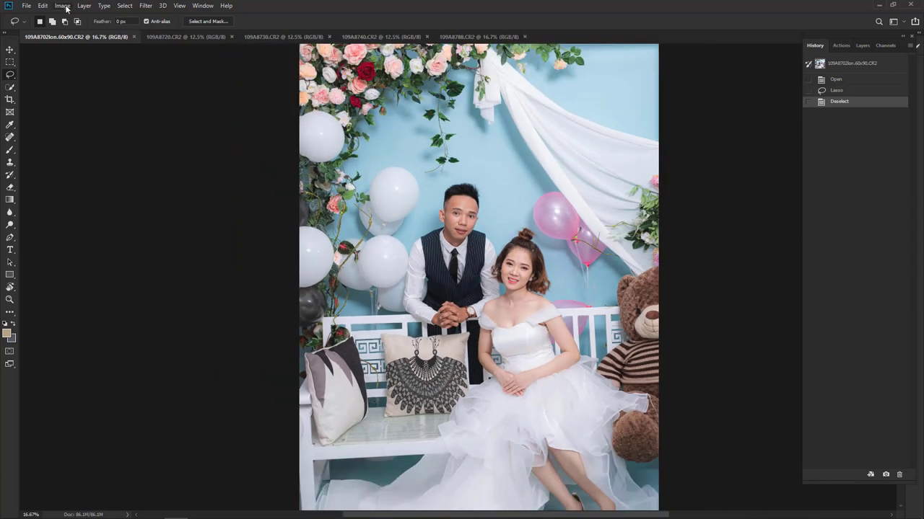
- Open Image > Adjustments > Shadows/Highlights and drag the Shadows Tone down to 0
left_click(64, 5)
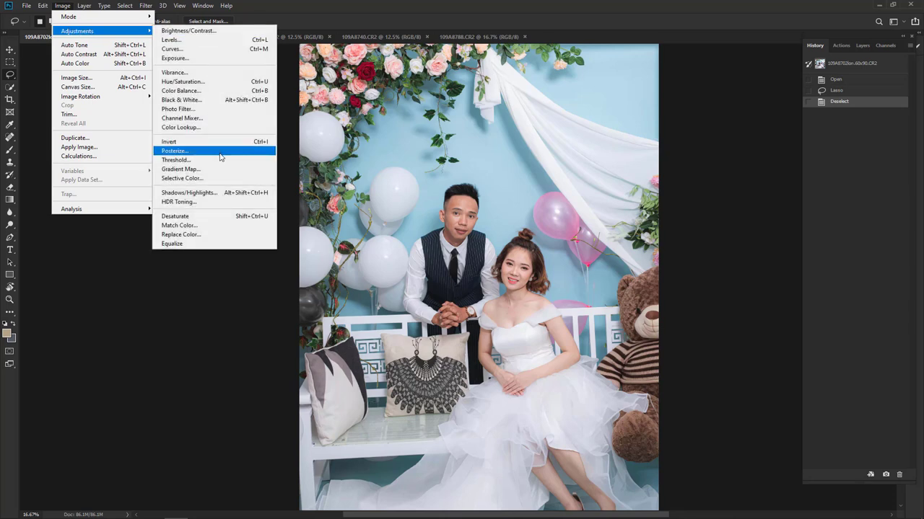
mouse_move(101, 31)
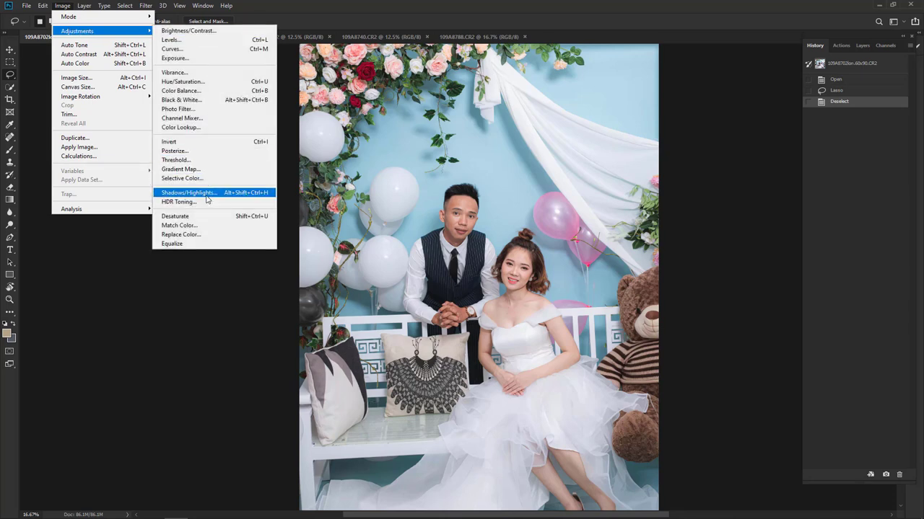
left_click(189, 192)
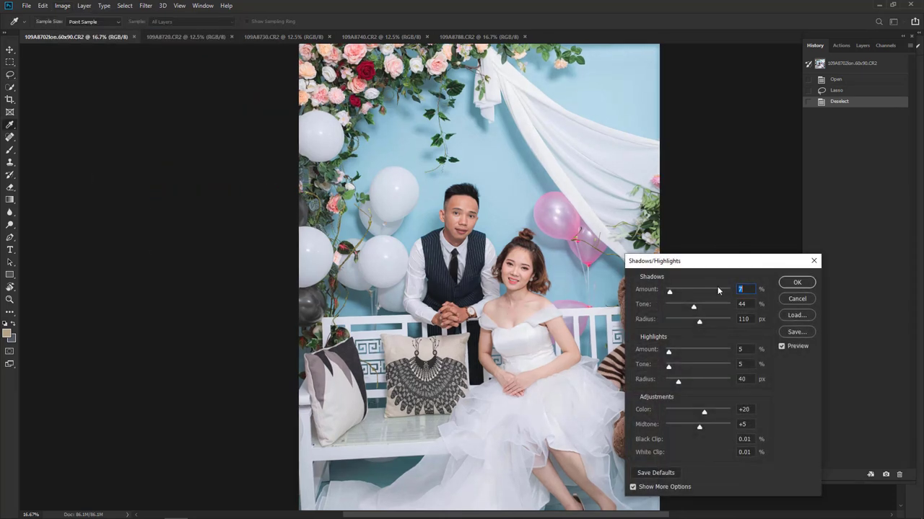
key("ctrl+plus")
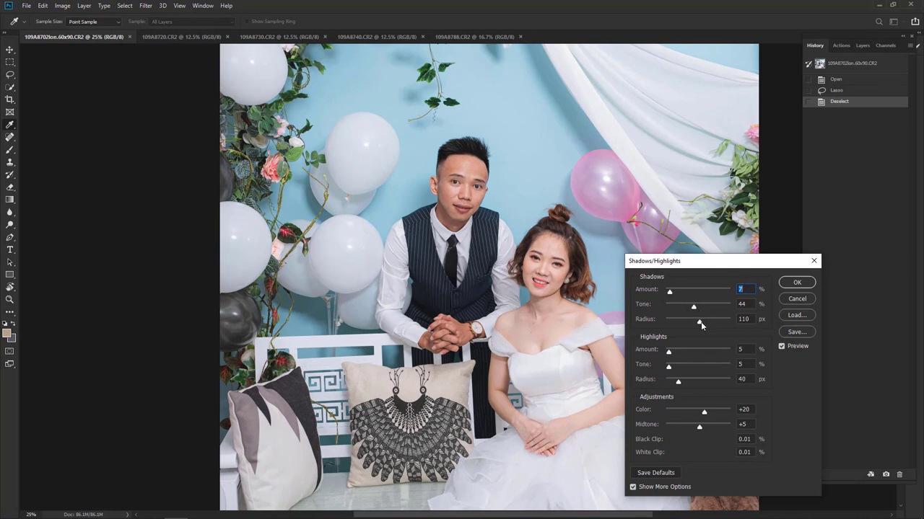
mouse_move(694, 308)
left_mouse_down()
mouse_move(666, 312)
mouse_move(632, 337)
mouse_move(653, 370)
mouse_move(646, 381)
left_mouse_up()
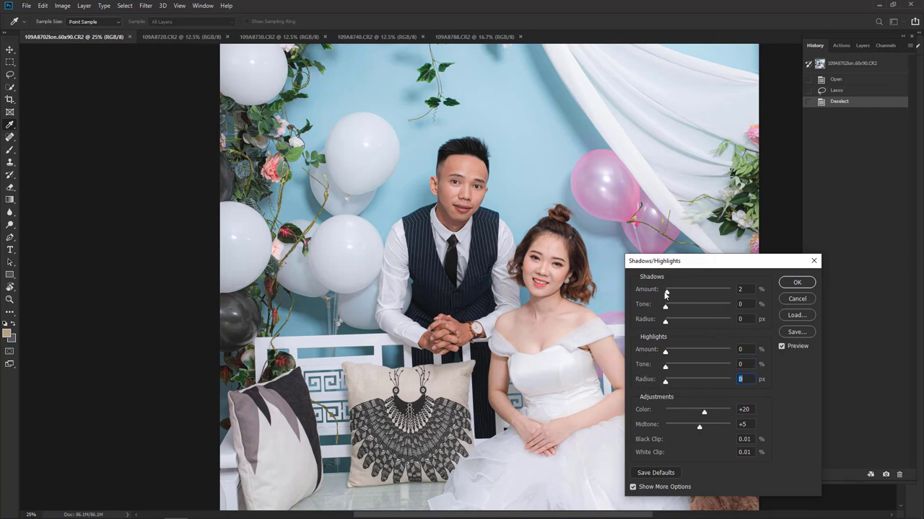
- Try different Shadows Amount values and widen the Tone while viewing the woman's face
left_click_drag(667, 293, 655, 292)
left_click_drag(723, 295, 678, 295)
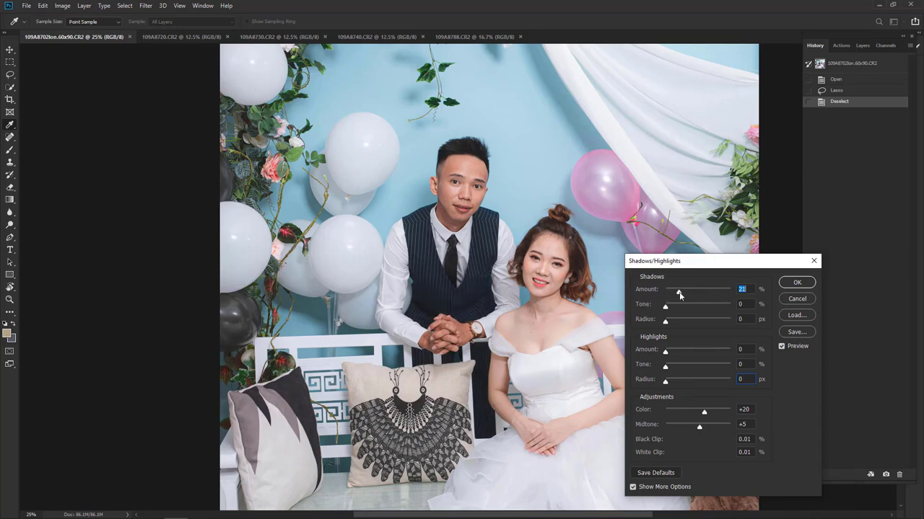
key("ctrl+plus")
key("ctrl+plus")
left_click_drag(507, 228, 313, 177)
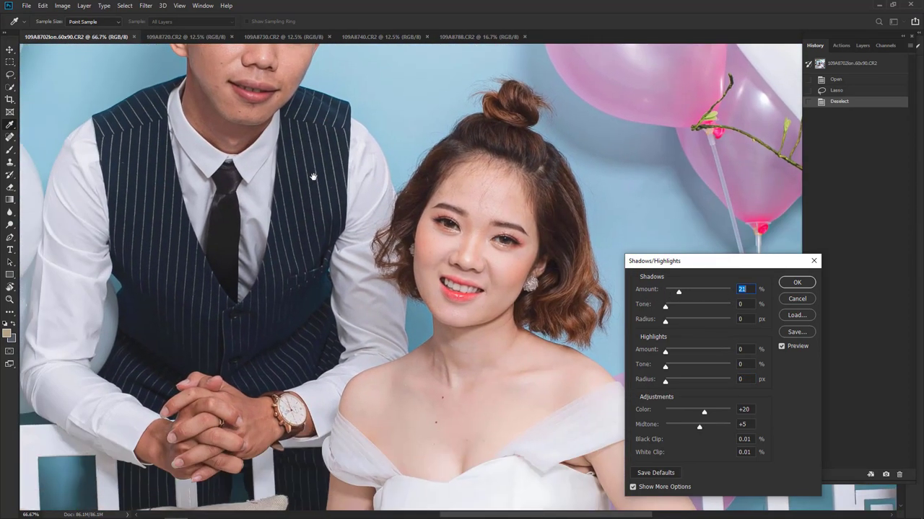
mouse_move(678, 295)
left_mouse_down()
mouse_move(659, 292)
mouse_move(675, 295)
left_mouse_up()
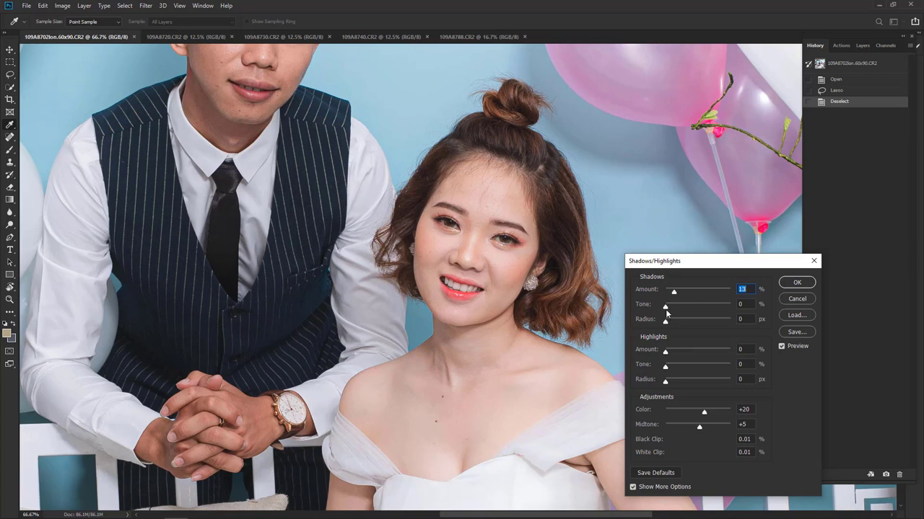
mouse_move(665, 308)
left_mouse_down()
mouse_move(718, 309)
mouse_move(671, 326)
mouse_move(691, 325)
left_mouse_up()
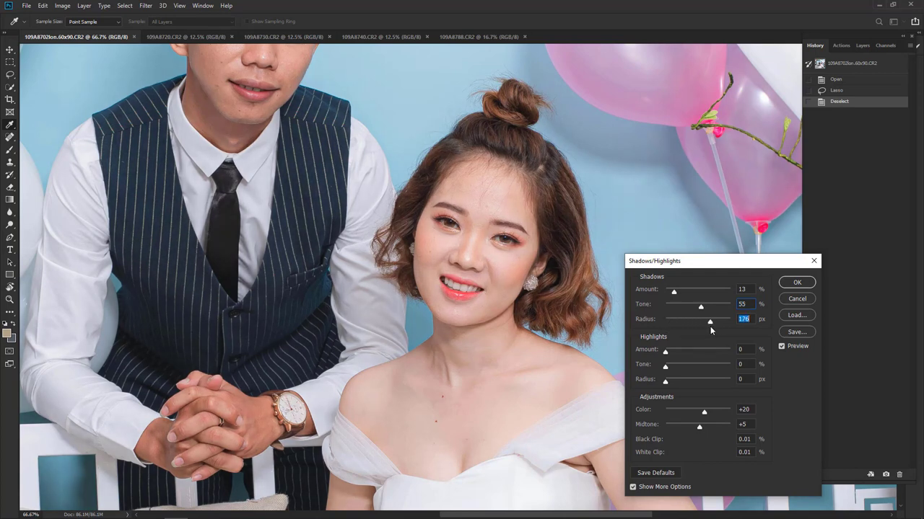
key("ctrl+minus")
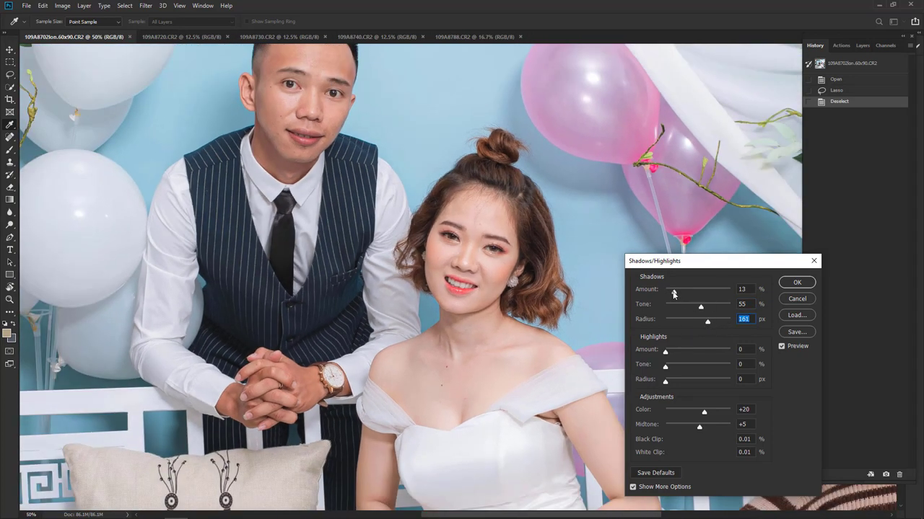
left_click_drag(673, 293, 684, 294)
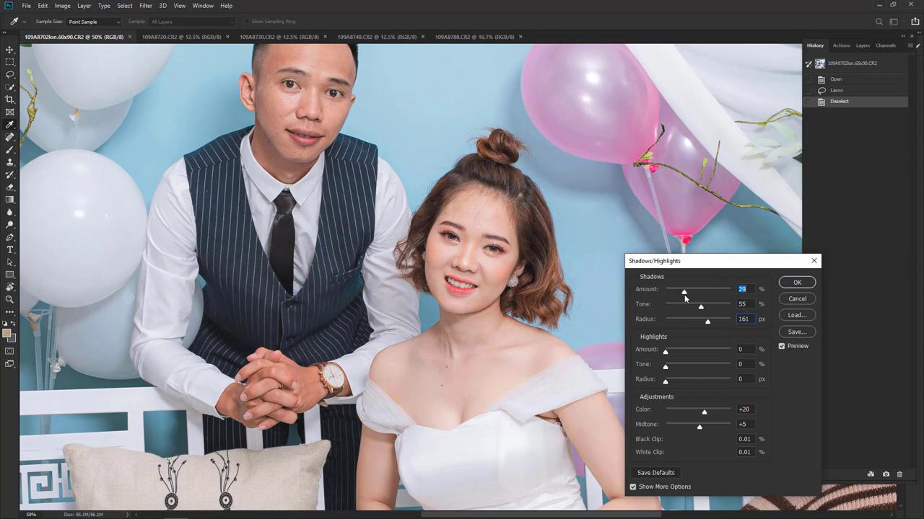
left_click_drag(684, 295, 679, 295)
- Settle shadows at Tone 60 and Amount 30 while checking the man's face
key("ctrl+plus")
key("ctrl+minus")
key("ctrl+minus")
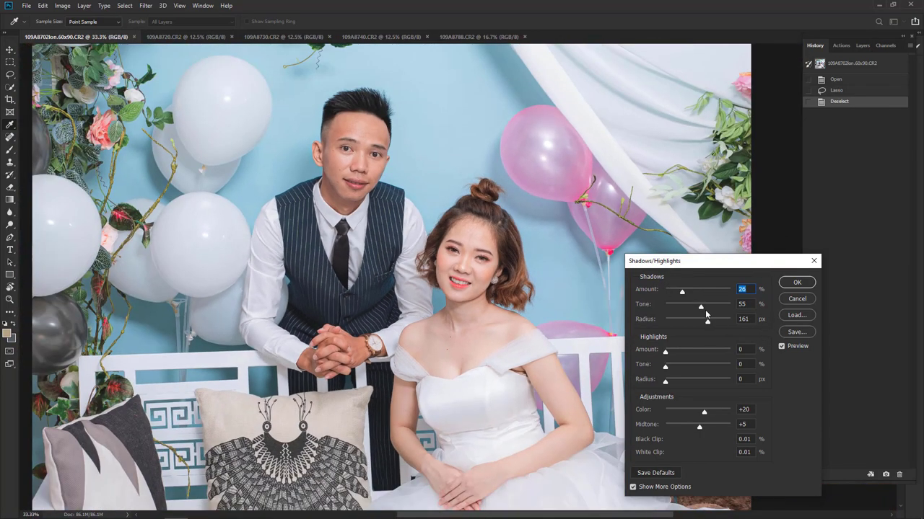
key("ctrl+plus")
left_click_drag(702, 308, 705, 311)
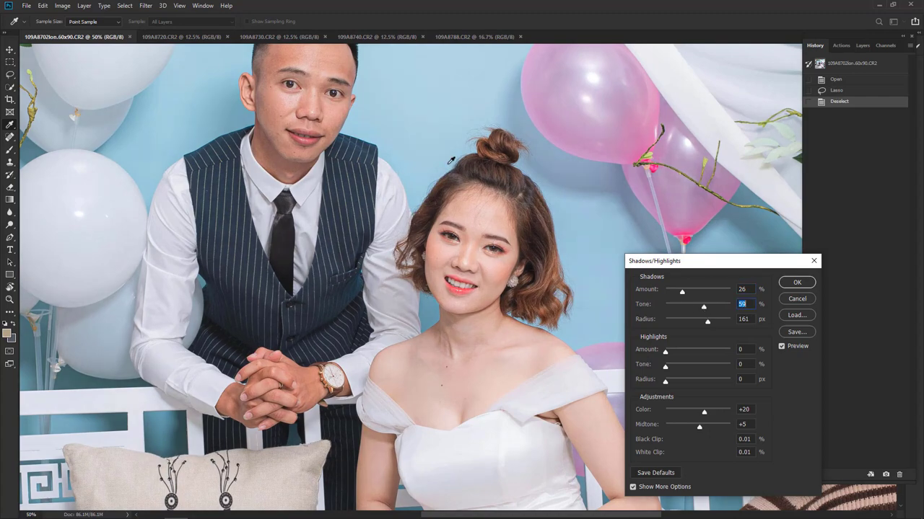
scroll(450, 161, "up", 1, "alt")
scroll(439, 146, "up", 1, "alt")
left_click_drag(451, 278, 466, 300)
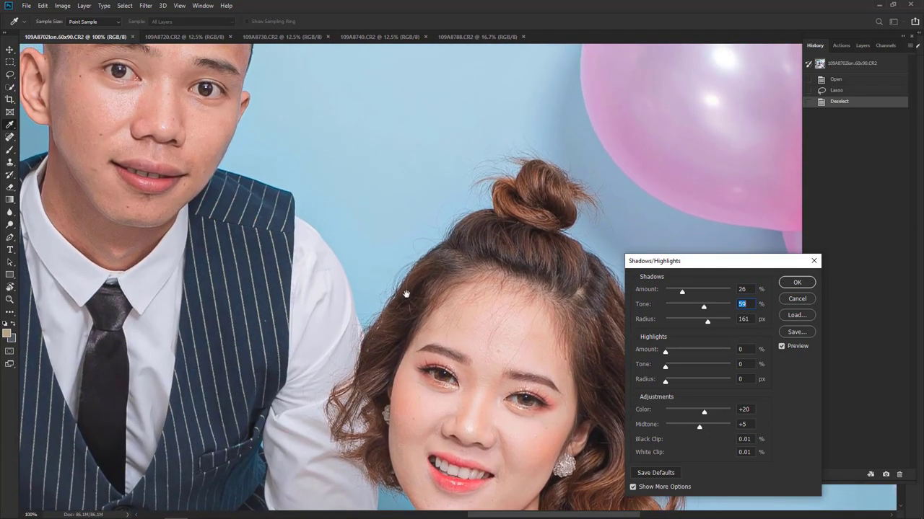
left_click_drag(289, 108, 462, 267)
left_click_drag(433, 154, 468, 226)
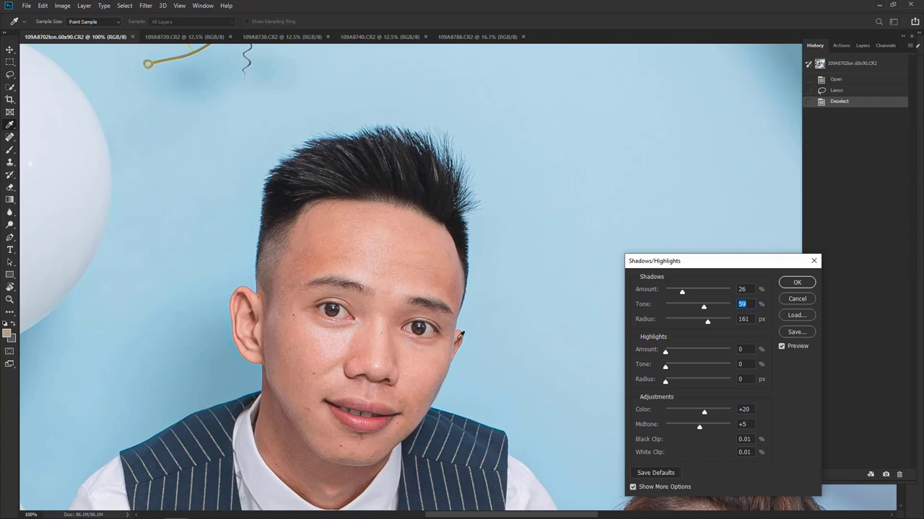
left_click_drag(703, 308, 704, 308)
mouse_move(682, 292)
left_mouse_down()
mouse_move(698, 293)
mouse_move(686, 297)
left_mouse_up()
key("ctrl+minus")
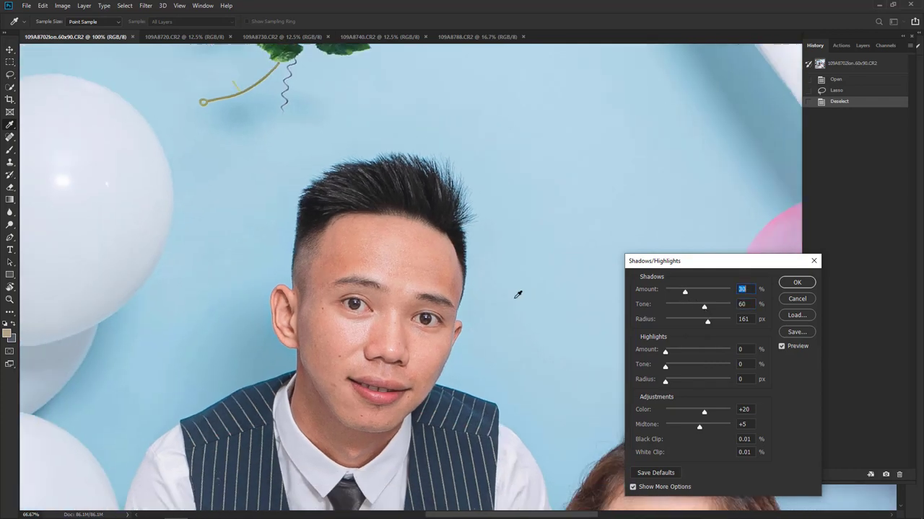
key("ctrl+minus")
key("ctrl+minus")
key("ctrl+minus")
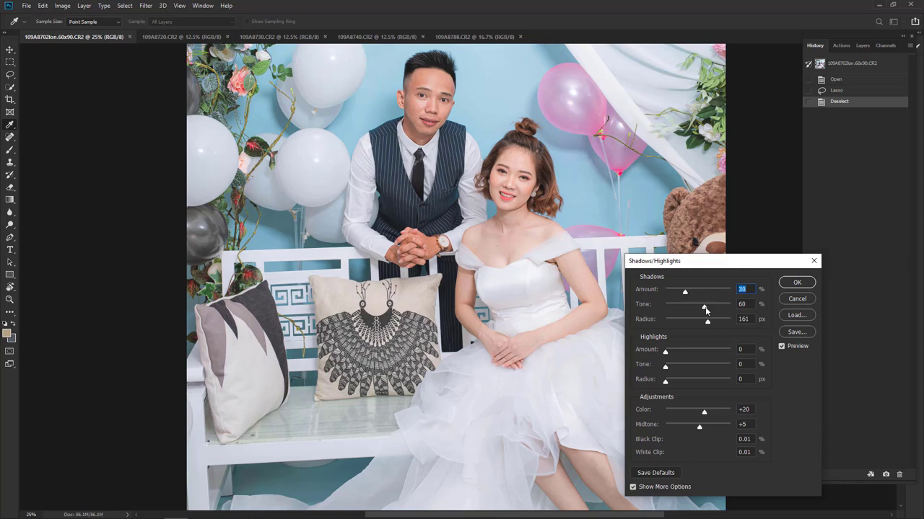
- Raise the Shadows Radius to 193 px and tweak the shadow Tone and Amount
left_click_drag(705, 307, 704, 312)
left_click(704, 309)
left_click_drag(707, 323, 708, 323)
left_click_drag(709, 323, 713, 325)
left_click_drag(686, 293, 688, 294)
left_click(702, 308)
key("ctrl+minus")
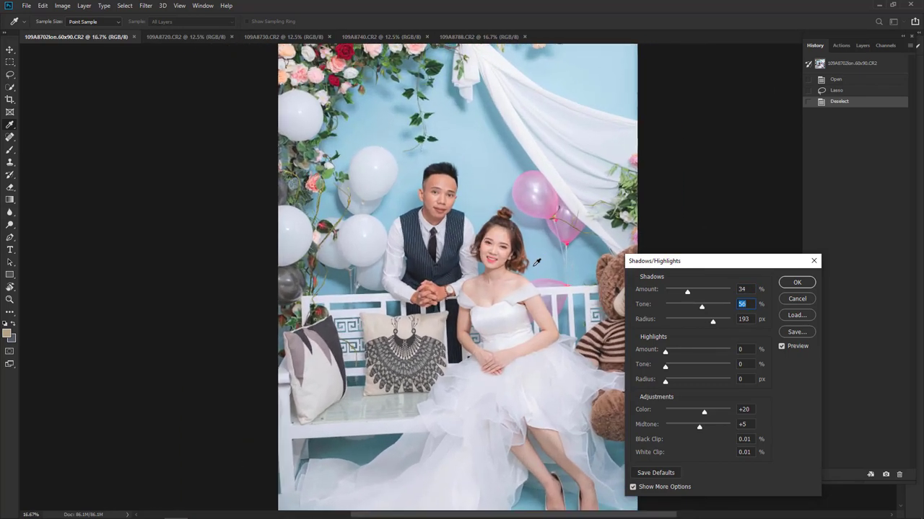
key("ctrl+plus")
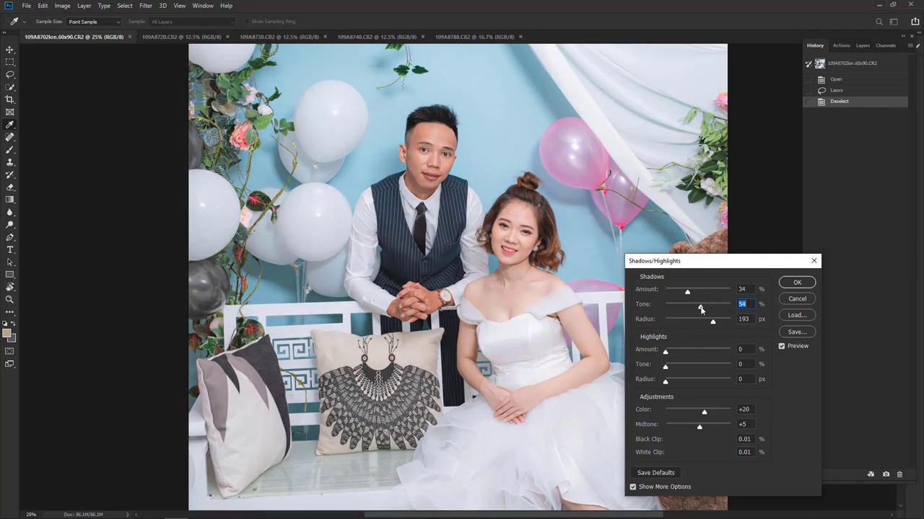
left_click_drag(700, 309, 687, 295)
key("ctrl+plus")
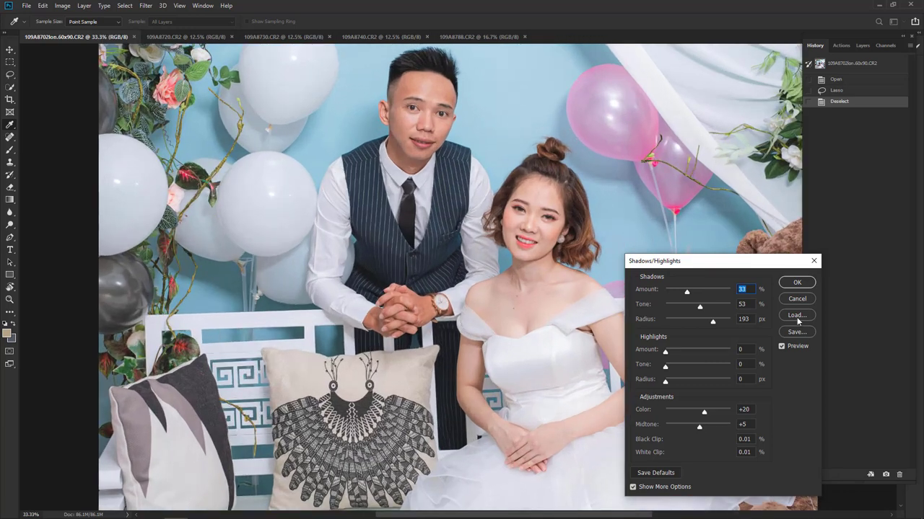
key("ctrl+minus")
key("ctrl+minus")
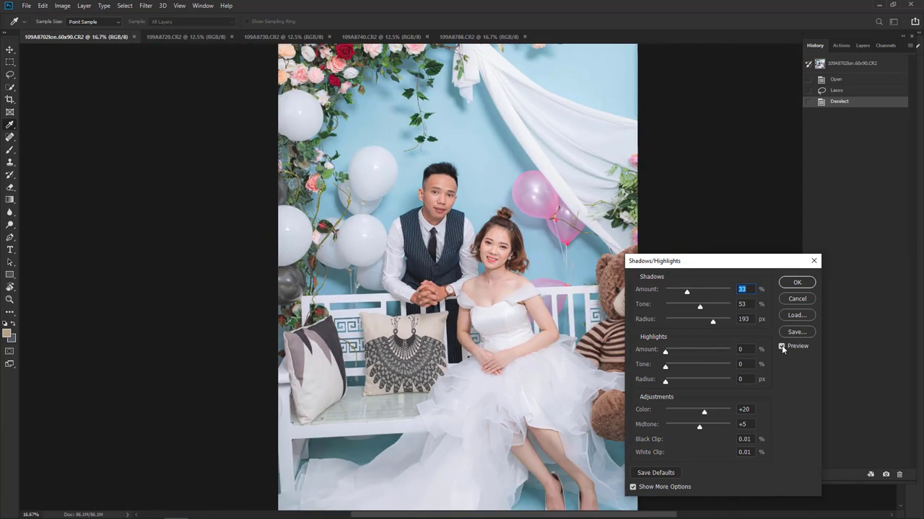
- Toggle Preview repeatedly to compare the corrected photo with the original
left_click(782, 346)
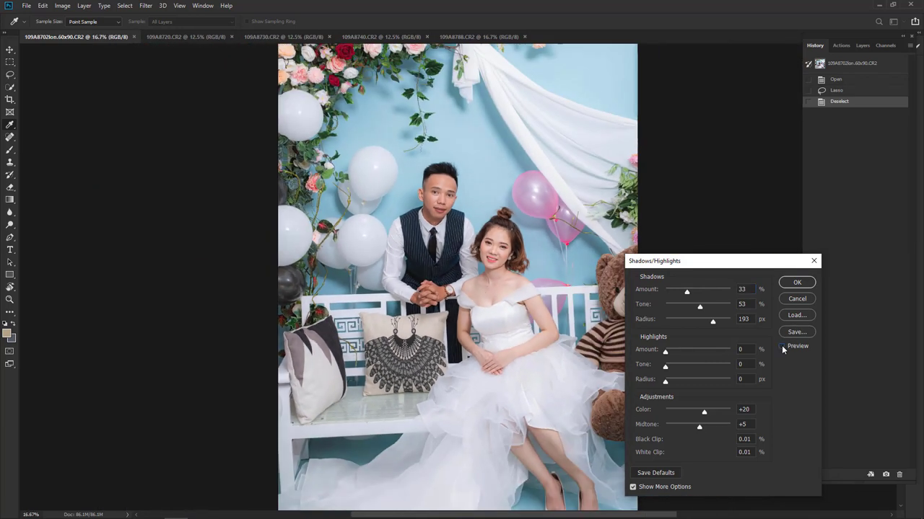
left_click(782, 347)
left_click(782, 347)
left_click(782, 347)
key("ctrl+minus")
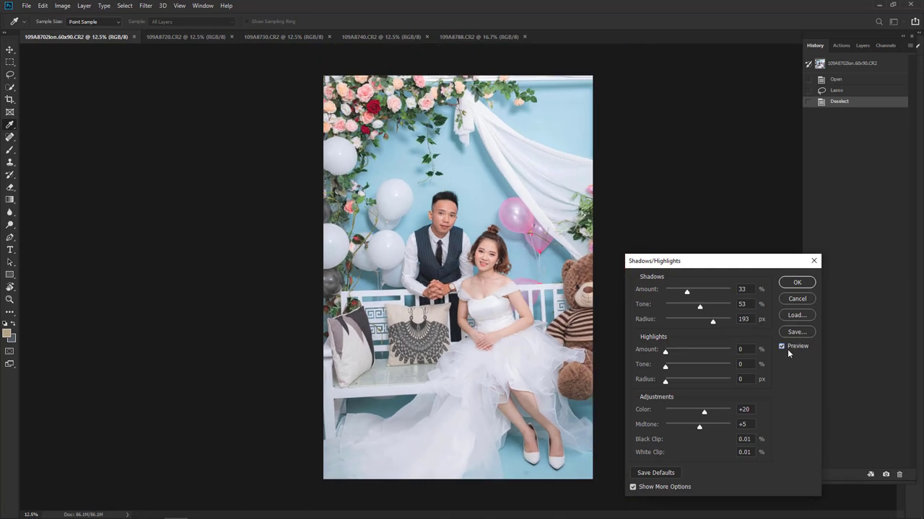
left_click(782, 347)
left_click(782, 346)
left_click(782, 346)
left_click(782, 347)
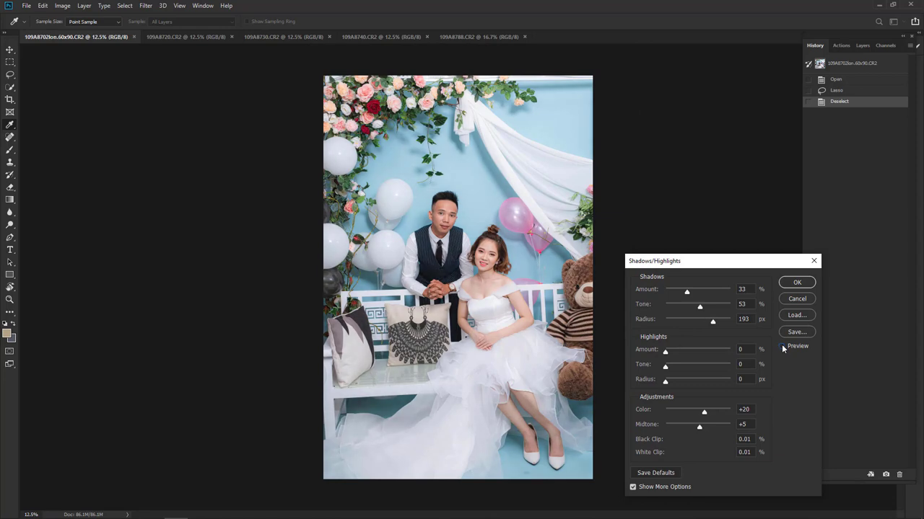
- Lower Shadows Amount to 19% and add a small 7% Highlights Amount
key("ctrl+plus")
key("ctrl+plus")
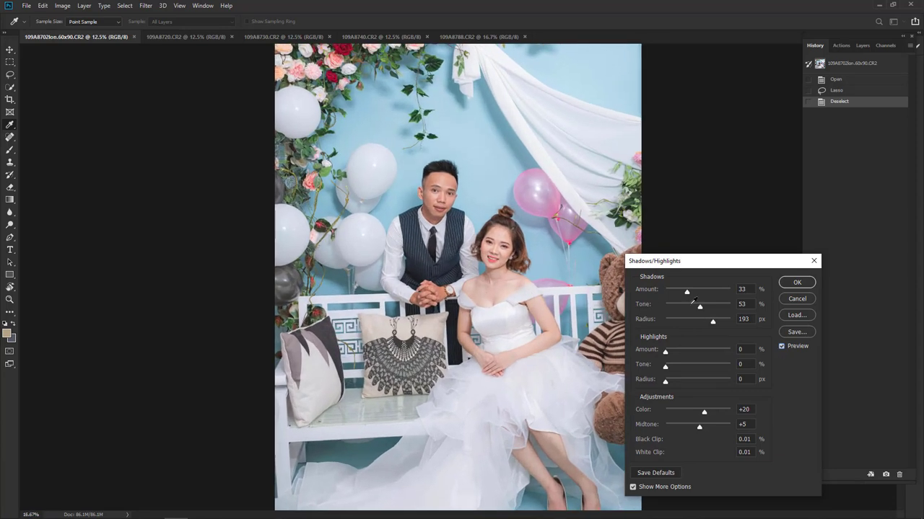
key("ctrl+plus")
left_click_drag(681, 295, 683, 296)
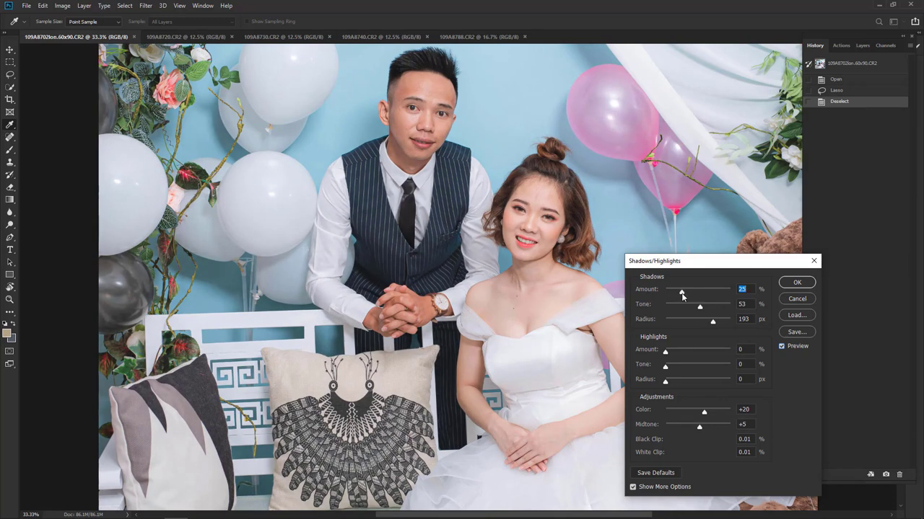
key("ctrl+minus")
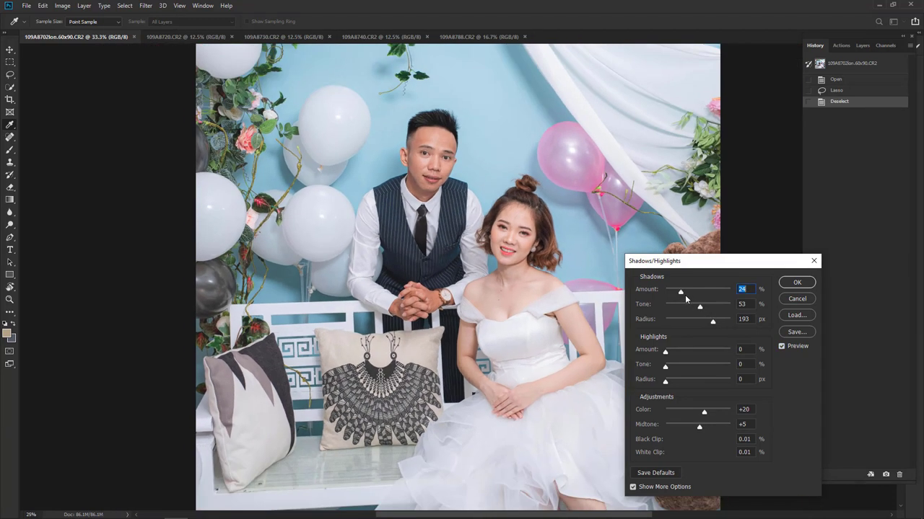
key("ctrl+minus")
left_click_drag(680, 292, 678, 294)
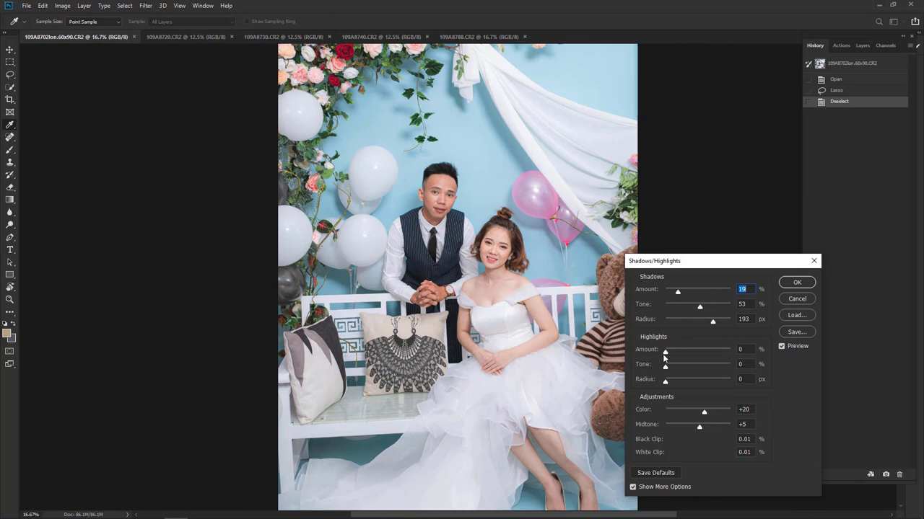
mouse_move(663, 353)
left_mouse_down()
mouse_move(684, 357)
mouse_move(673, 354)
left_mouse_up()
- Raise the Highlights Tone to 6 and check the whole photo
mouse_move(666, 368)
left_mouse_down()
mouse_move(679, 369)
mouse_move(669, 370)
mouse_move(670, 352)
mouse_move(685, 384)
left_mouse_up()
key("ctrl+plus")
key("ctrl+plus")
key("ctrl+plus")
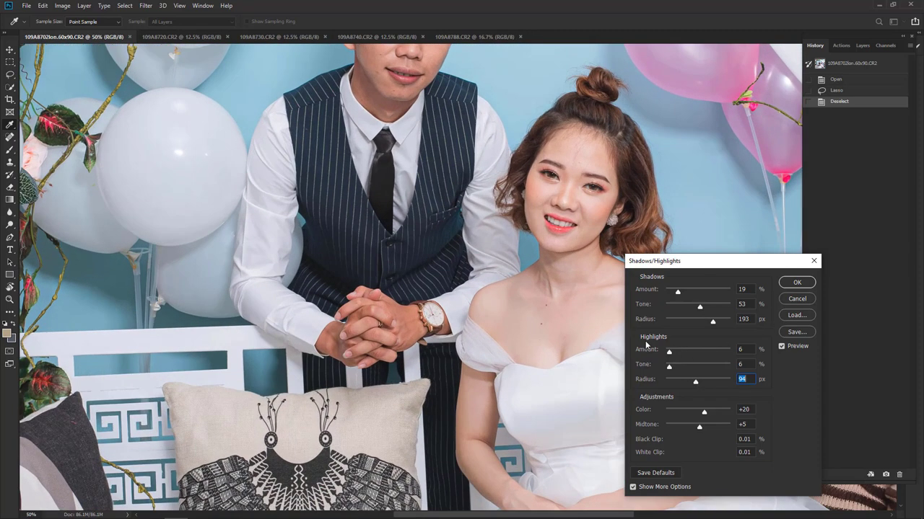
key("ctrl+minus")
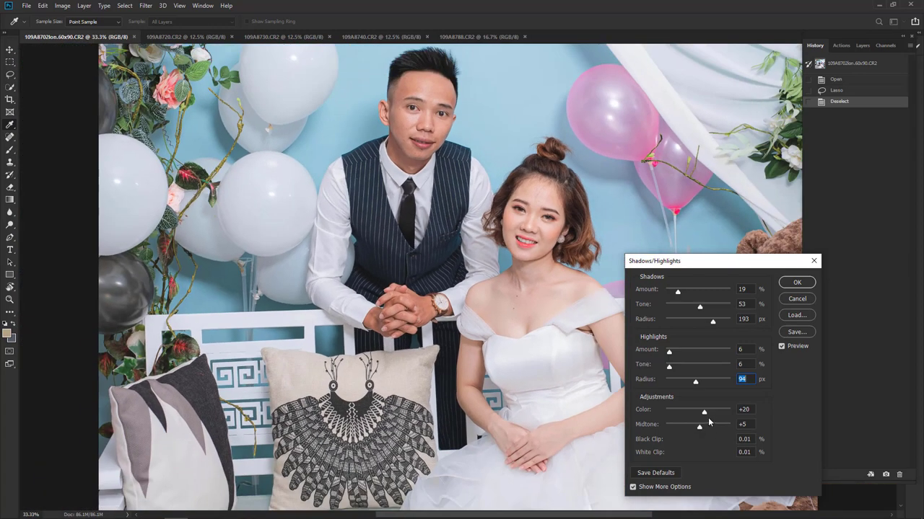
key("ctrl+minus")
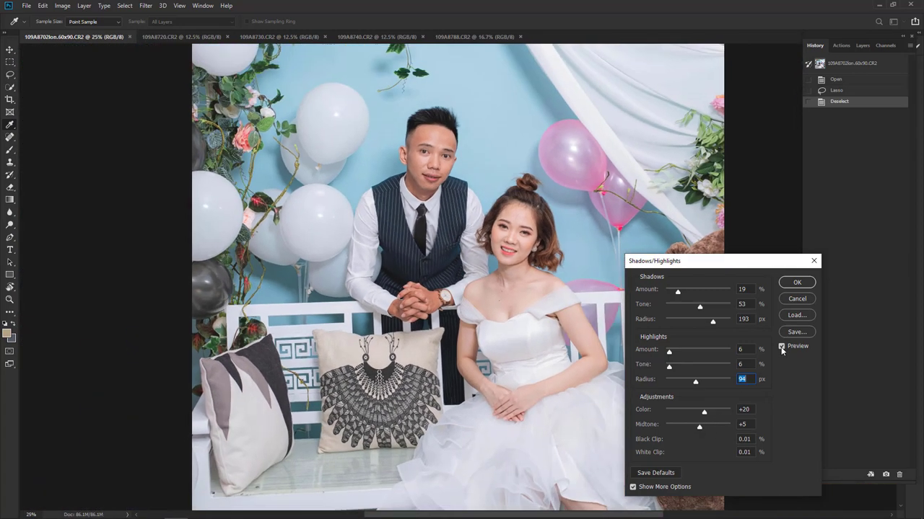
key("ctrl+minus")
- Toggle Preview at several zoom levels to compare the faces before and after
left_click(781, 347)
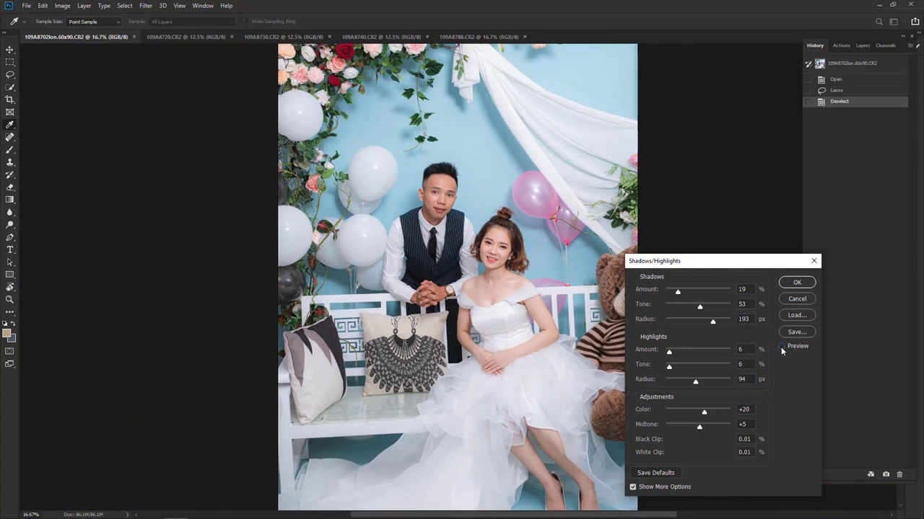
left_click(782, 348)
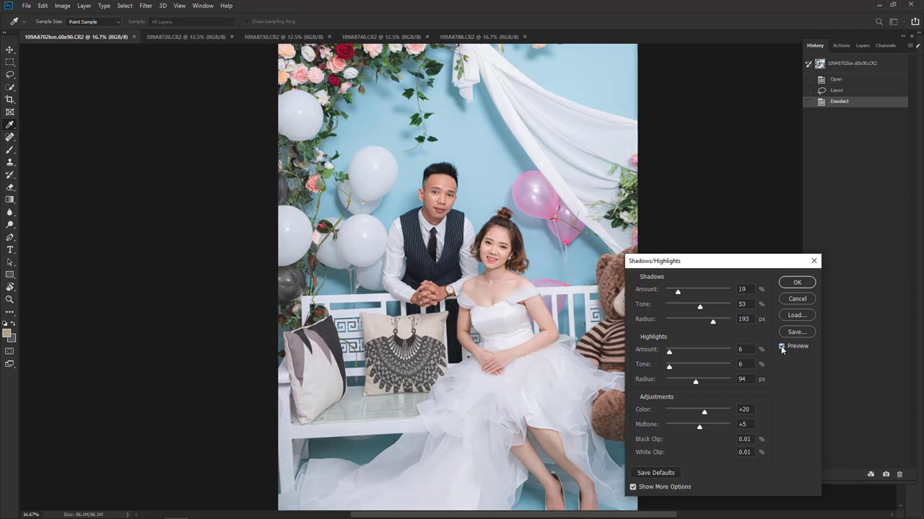
left_click(782, 348)
left_click(782, 348)
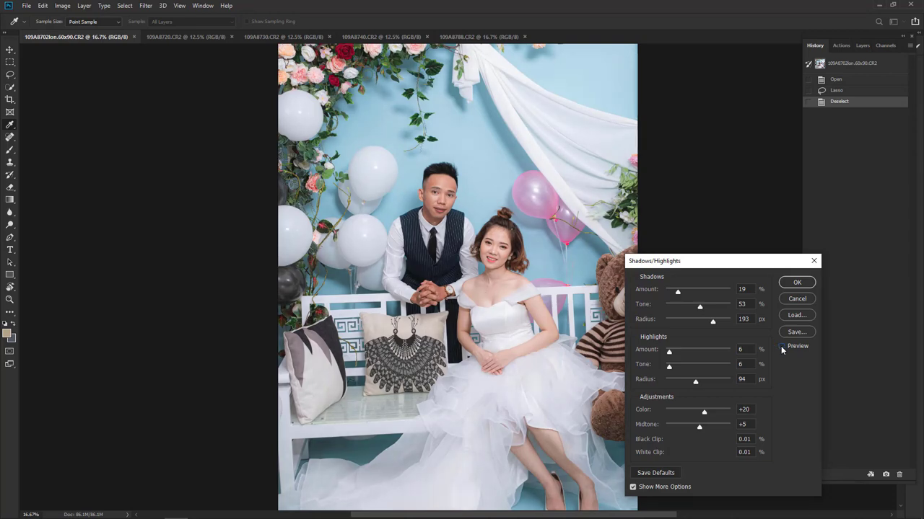
key("ctrl+plus")
key("ctrl+plus")
key("ctrl+plus")
key("ctrl+plus")
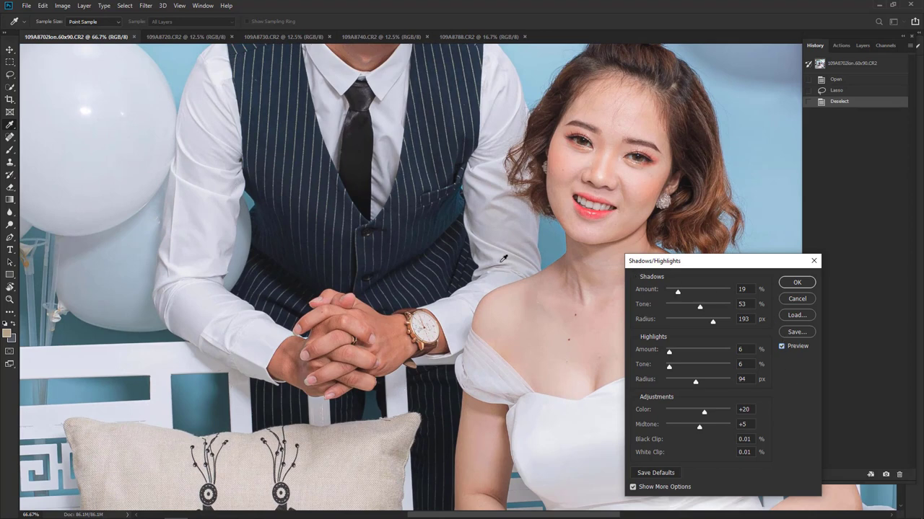
left_click(782, 347)
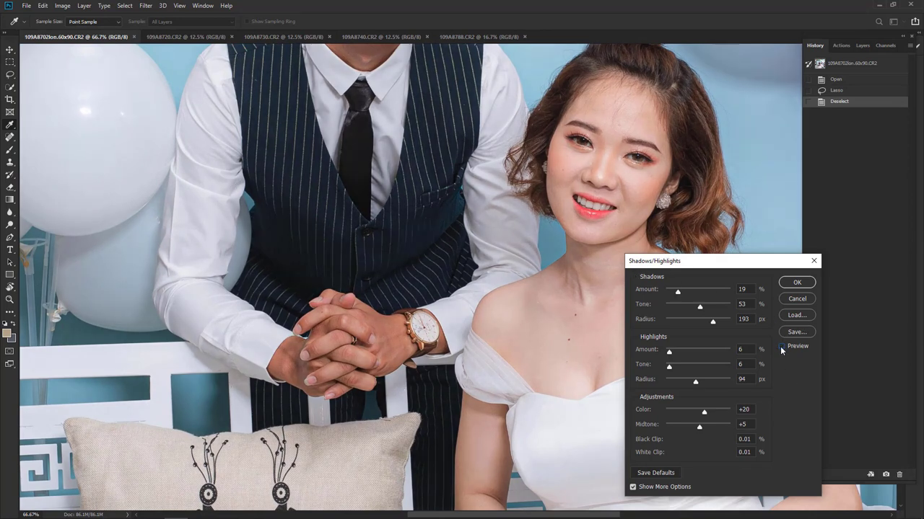
left_click(781, 347)
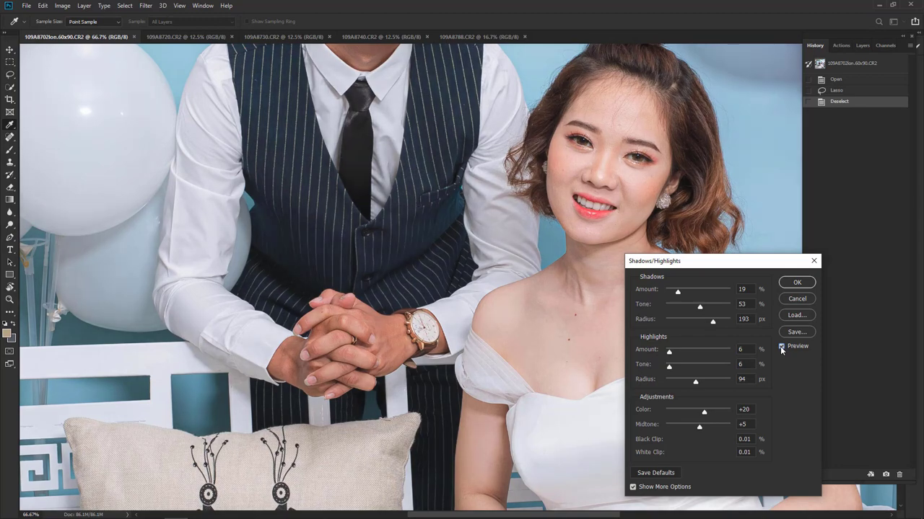
left_click(782, 347)
key("ctrl+minus")
key("ctrl+minus")
key("ctrl+minus")
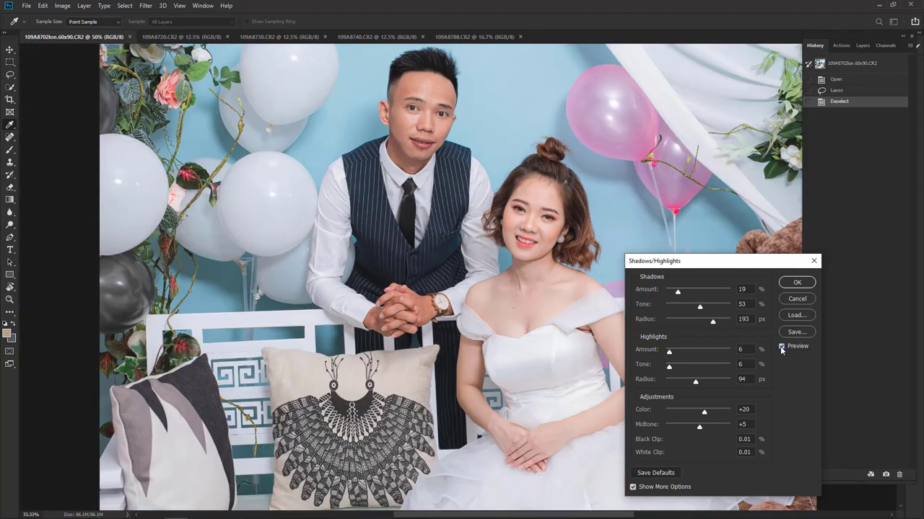
key("ctrl+minus")
key("ctrl+plus")
left_click(781, 347)
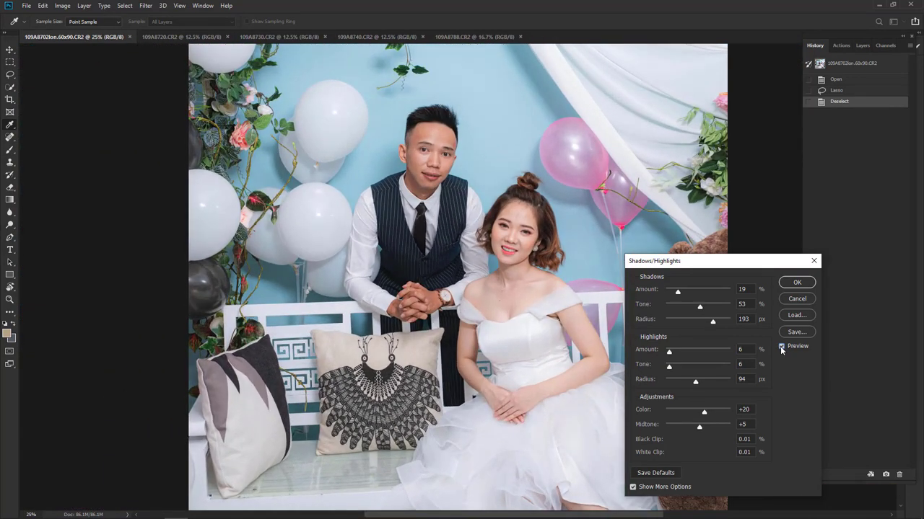
left_click(781, 347)
left_click(782, 347)
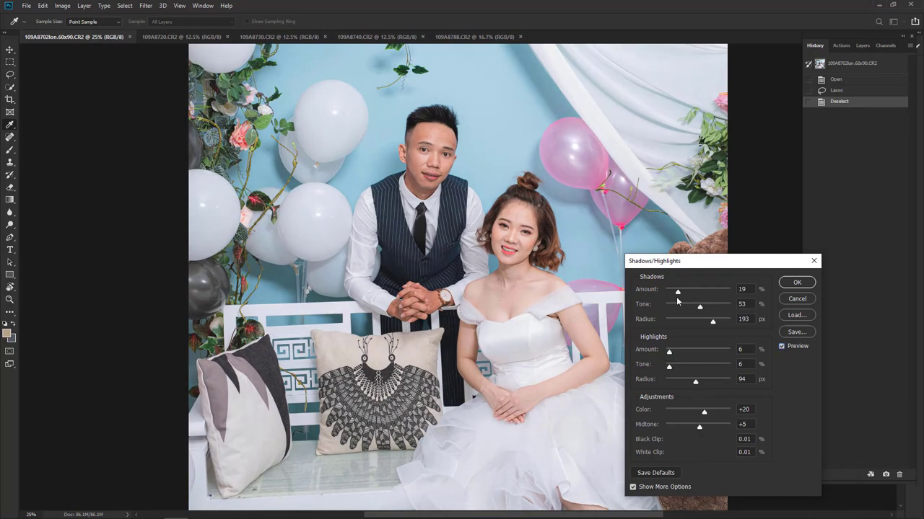
- After a close look at the faces, ease shadows to Tone 51 and Amount 15%
key("ctrl+plus")
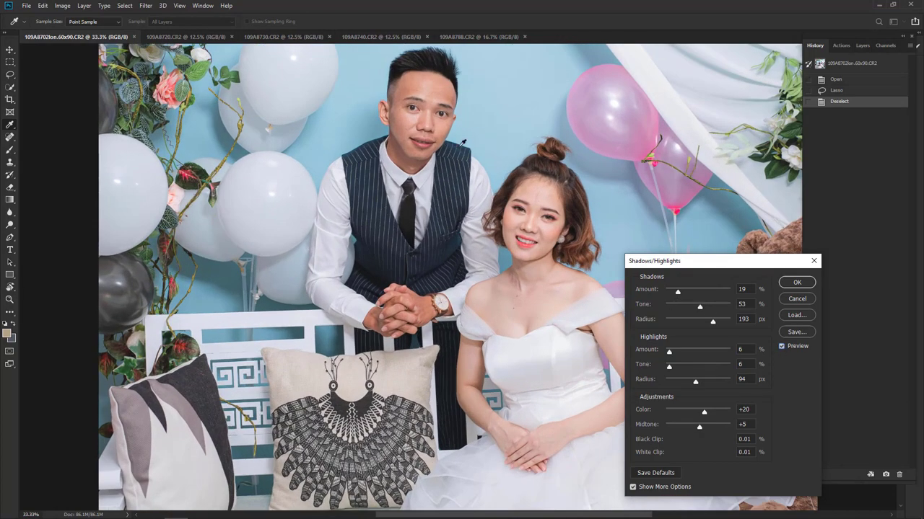
key("ctrl+plus")
key("ctrl+plus")
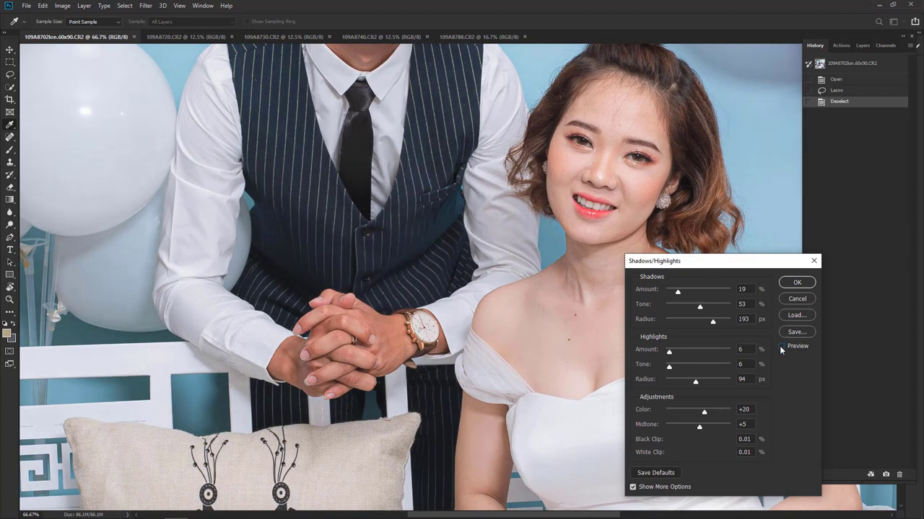
left_click(780, 346)
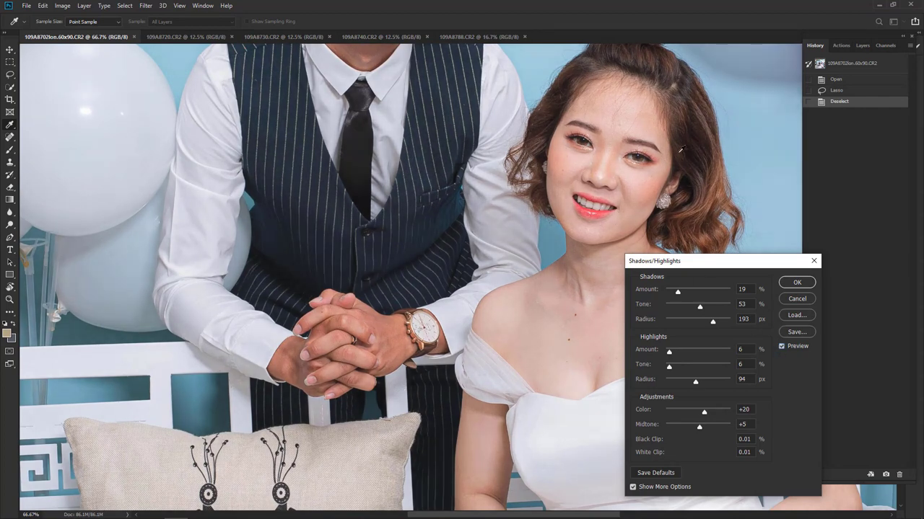
left_click(781, 347)
left_click(781, 347)
left_click_drag(699, 309, 712, 324)
left_click_drag(678, 293, 674, 294)
key("ctrl+0")
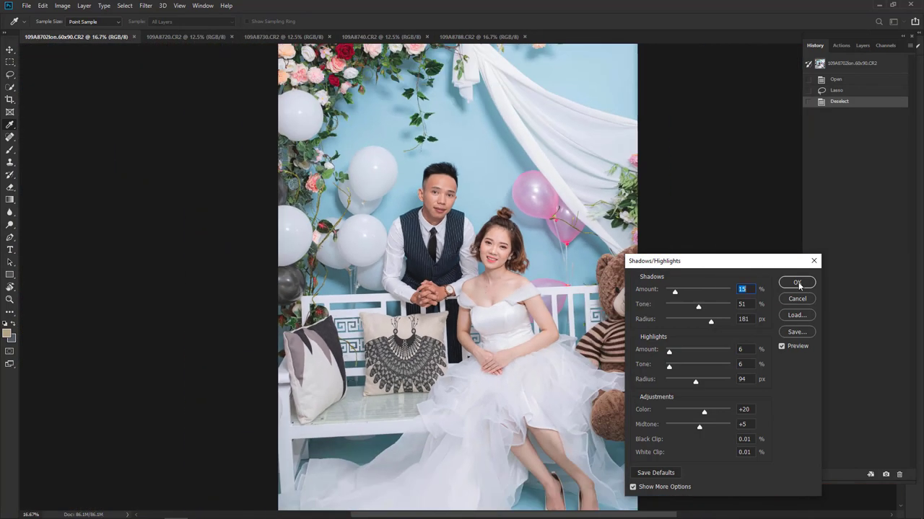
- Apply the Shadows/Highlights correction and add a Selective Color adjustment layer
left_click(797, 283)
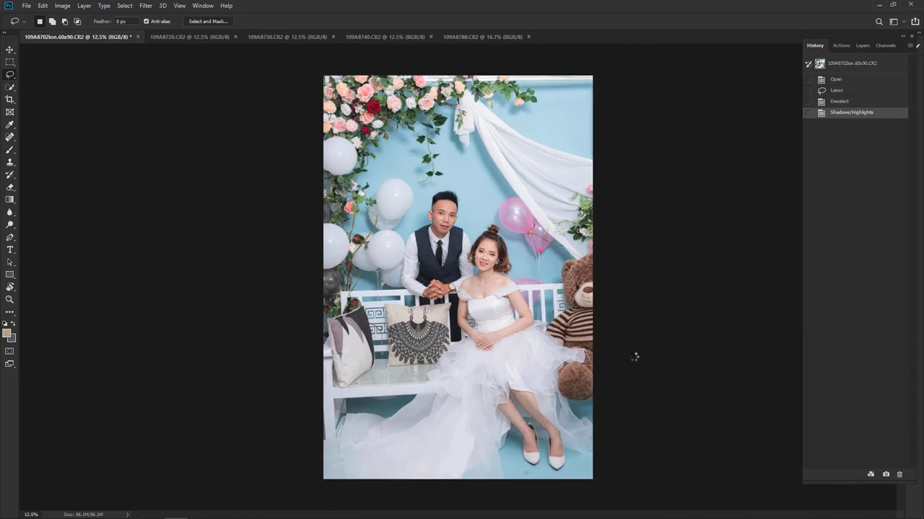
key("ctrl+plus")
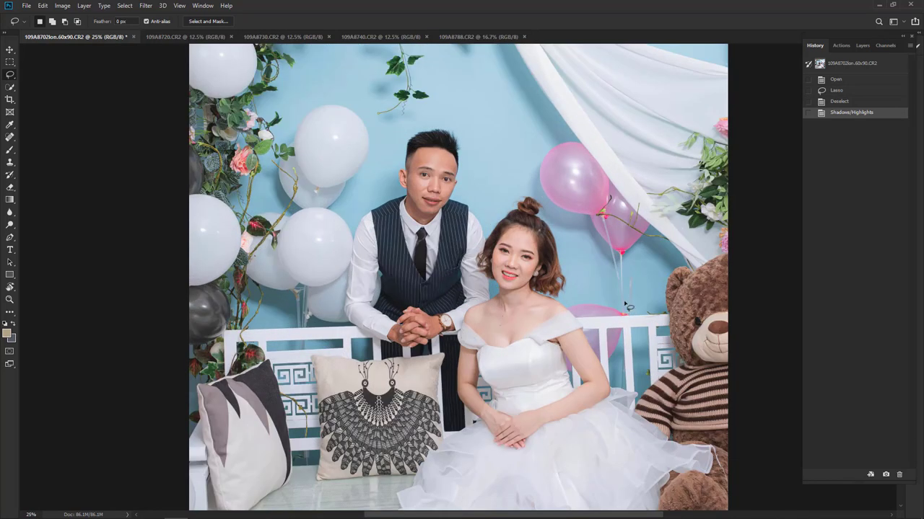
left_click(862, 46)
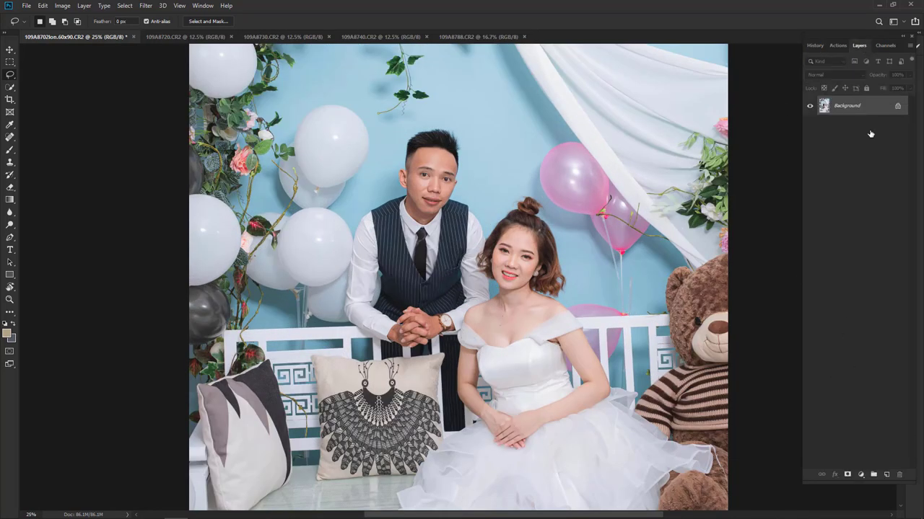
left_click(864, 474)
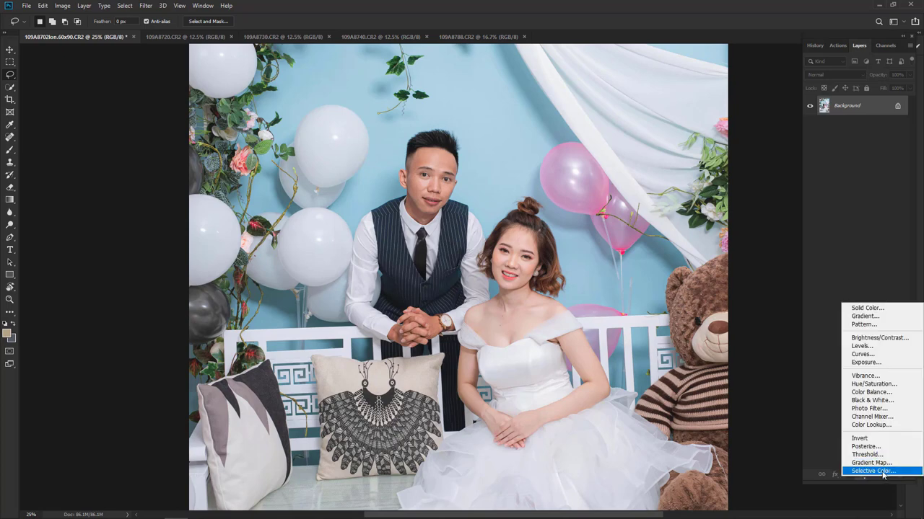
left_click(882, 471)
left_click_drag(733, 214, 813, 190)
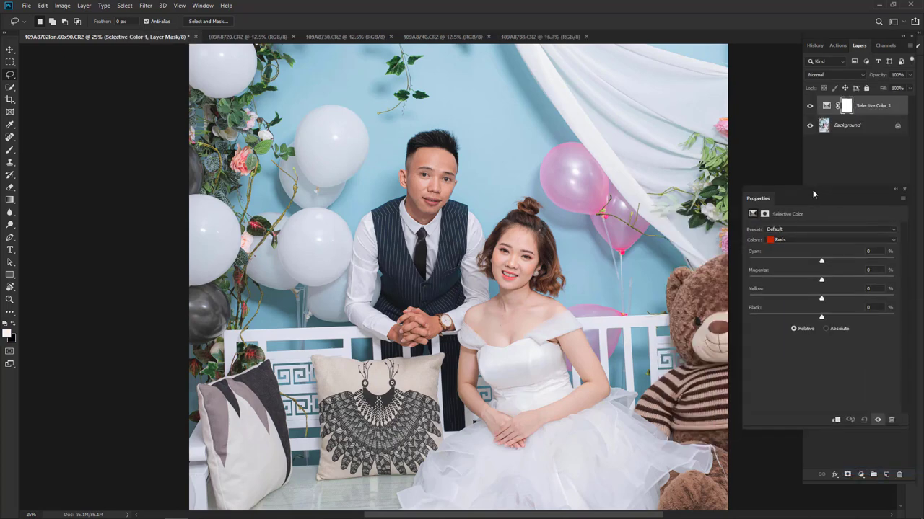
key("ctrl+plus")
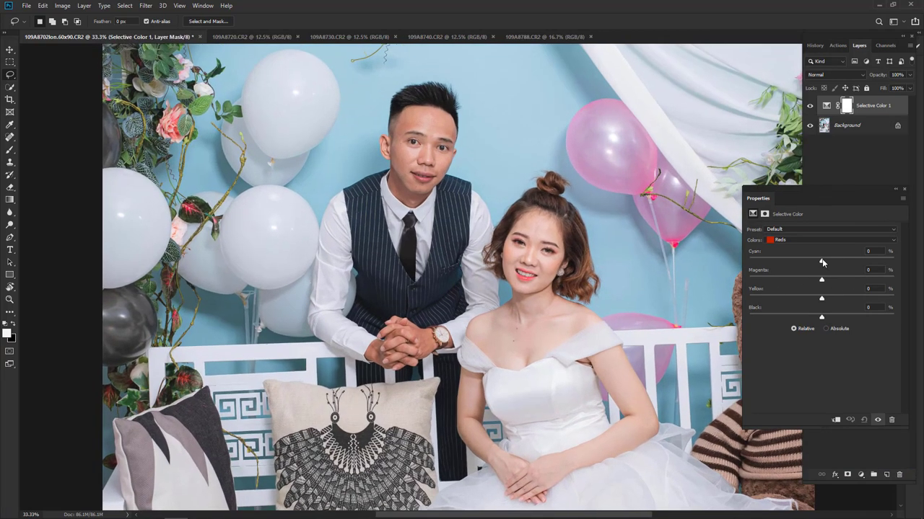
key("ctrl+minus")
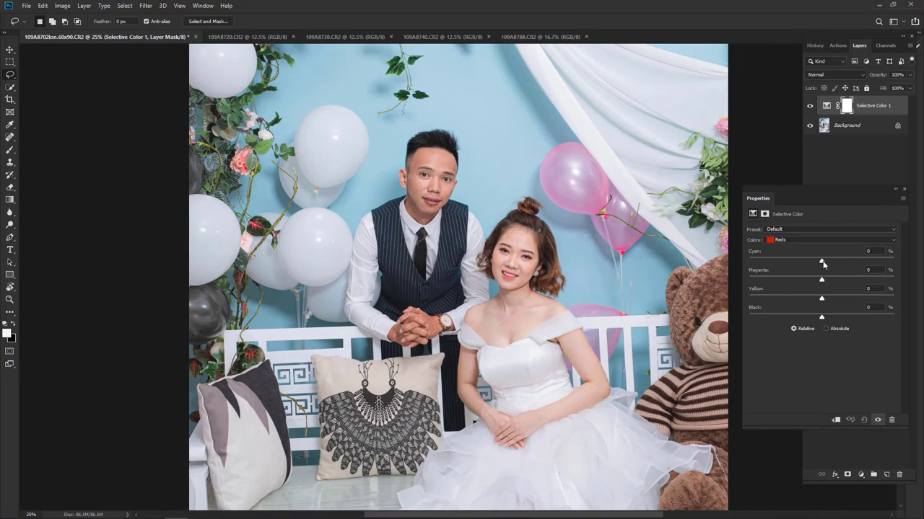
- With Reds selected, set Cyan to -32% and Black to about -12%
left_click_drag(821, 262, 769, 262)
left_click_drag(788, 273, 791, 270)
mouse_move(794, 261)
left_mouse_down()
mouse_move(786, 261)
mouse_move(798, 263)
left_mouse_up()
left_click_drag(822, 318, 746, 329)
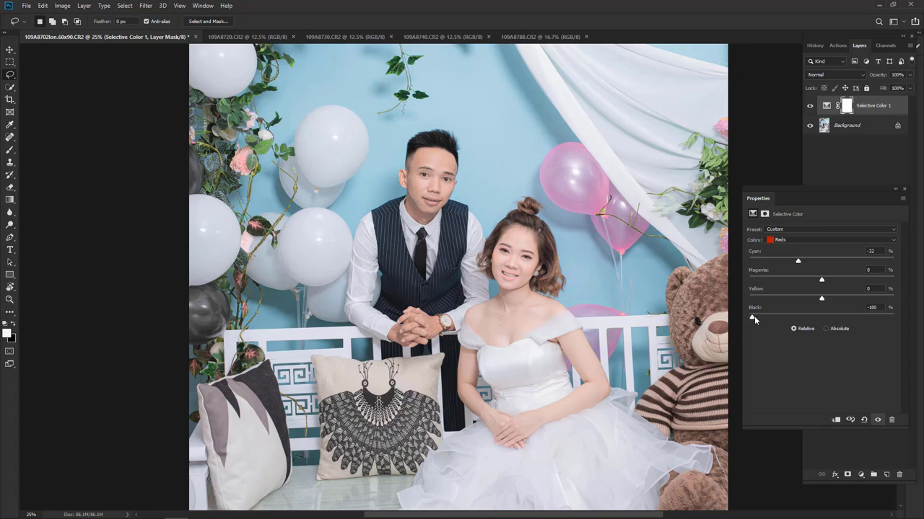
left_click_drag(750, 318, 814, 318)
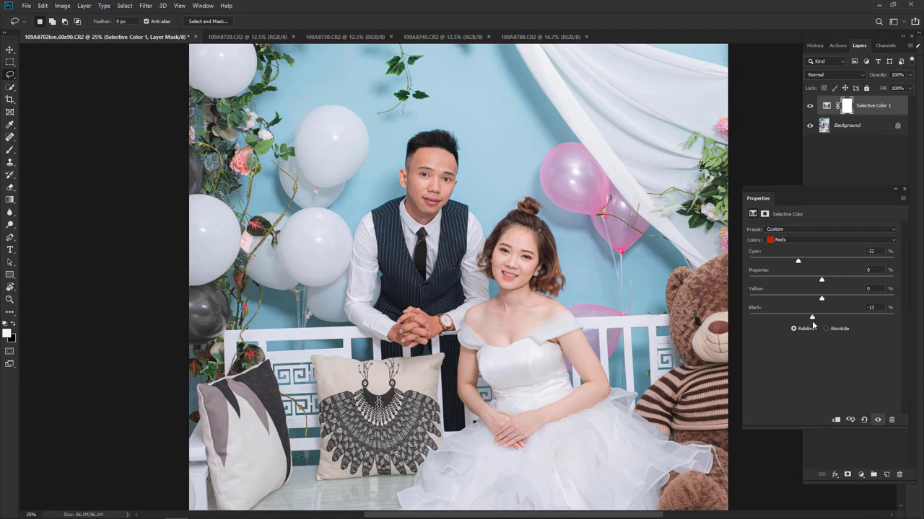
- Zoom in on the man's collar and tie and settle Reds Black at -8
key("ctrl+plus")
key("ctrl+plus")
key("ctrl+plus")
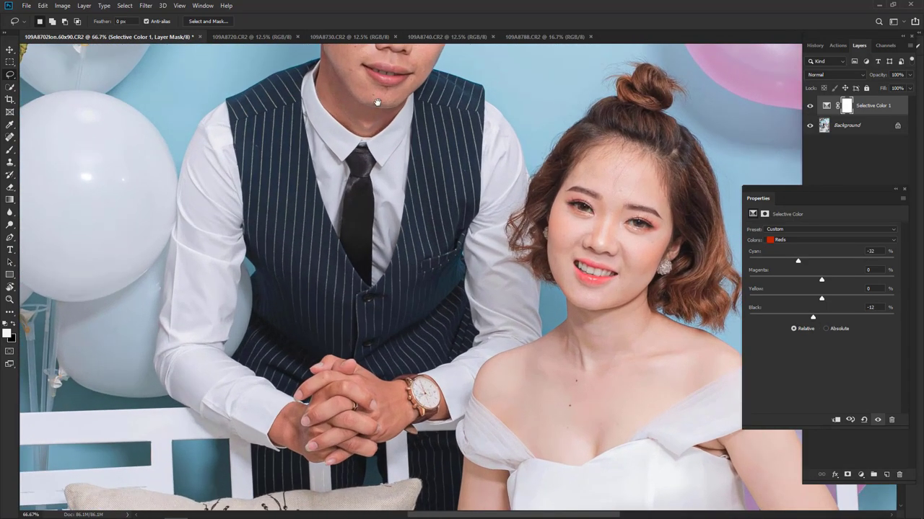
mouse_move(376, 102)
left_mouse_down()
mouse_move(433, 220)
mouse_move(496, 248)
left_mouse_up()
key("ctrl+plus")
key("ctrl+plus")
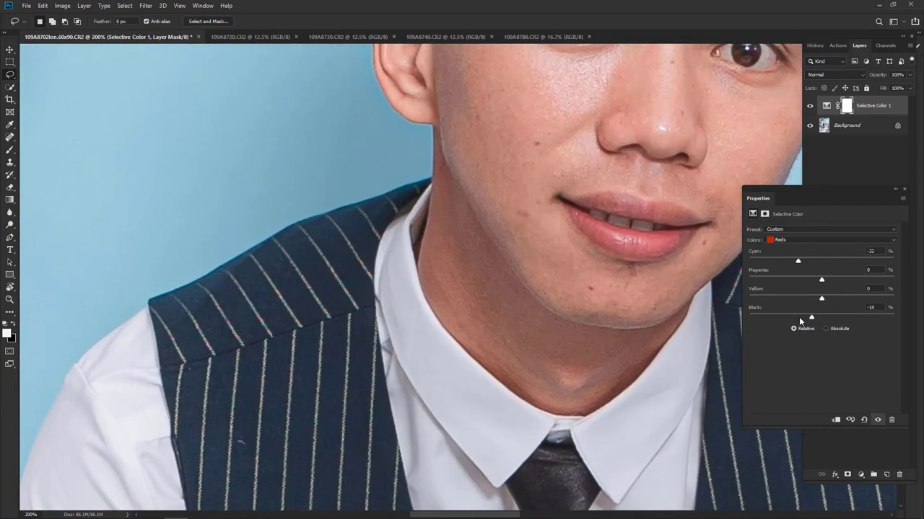
left_click_drag(799, 317, 811, 321)
left_click_drag(812, 320, 814, 319)
key("ctrl+minus")
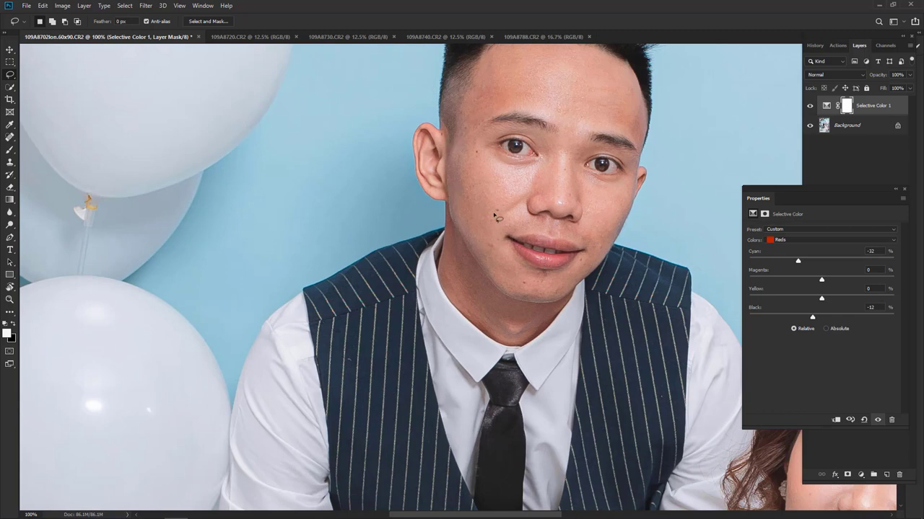
mouse_move(813, 318)
left_mouse_down()
mouse_move(833, 318)
mouse_move(803, 318)
left_mouse_up()
left_click_drag(812, 318, 810, 318)
mouse_move(815, 318)
left_mouse_down()
mouse_move(768, 319)
mouse_move(817, 324)
left_mouse_up()
key("ctrl+minus")
- Experiment with the Reds Cyan slider, bringing it back to -32
key("ctrl+minus")
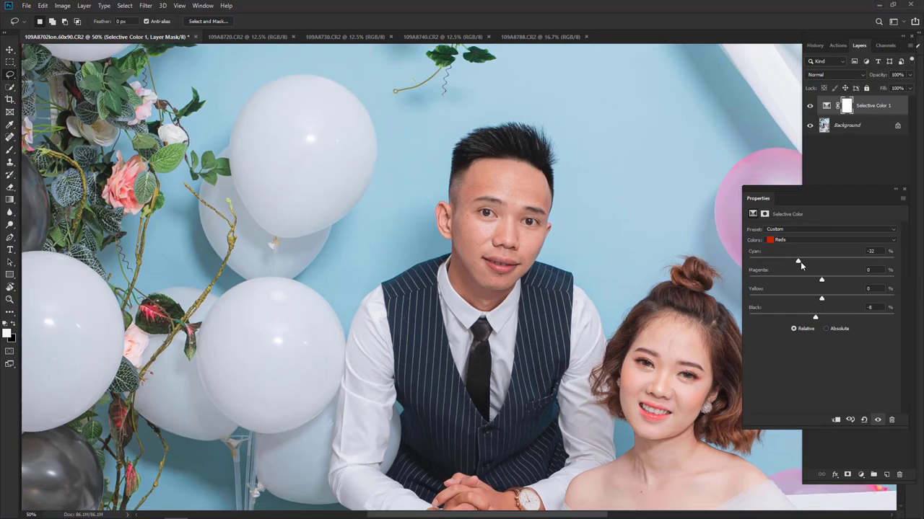
key("ctrl+minus")
left_click_drag(790, 264, 775, 270)
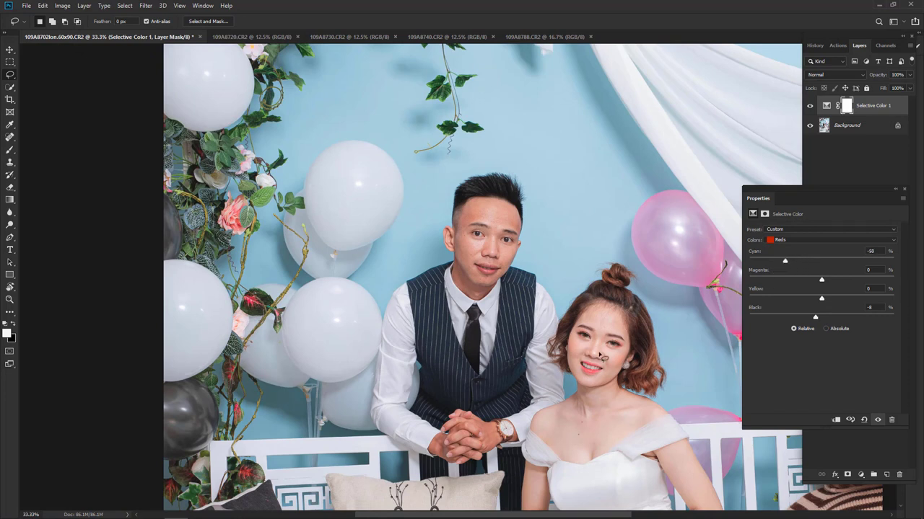
left_click_drag(786, 263, 773, 264)
left_click(774, 263)
mouse_move(772, 266)
left_mouse_down()
mouse_move(899, 282)
mouse_move(834, 279)
left_mouse_up()
mouse_move(864, 276)
left_mouse_down()
mouse_move(833, 279)
mouse_move(866, 280)
left_mouse_up()
left_click_drag(865, 262, 809, 262)
left_click_drag(800, 262, 799, 263)
- Zoom in on the couple and push Reds Cyan down to about -38
key("ctrl+plus")
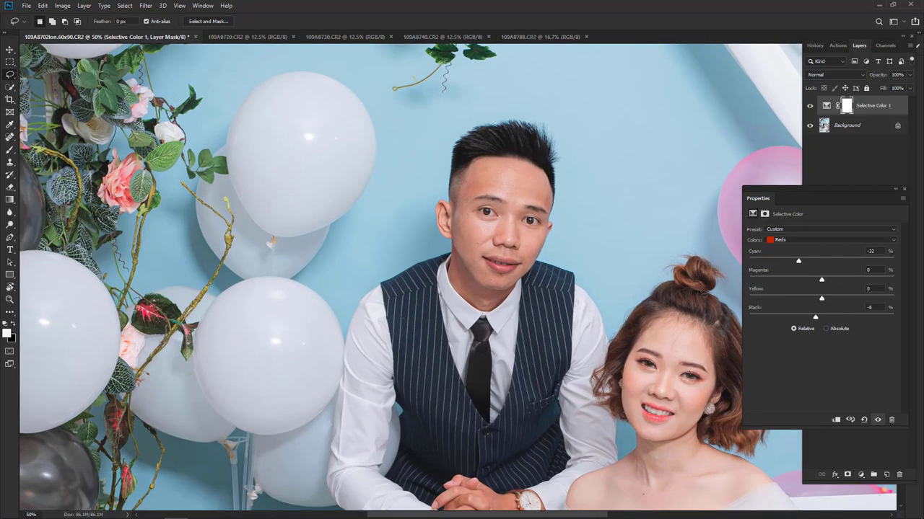
left_click_drag(584, 356, 423, 229)
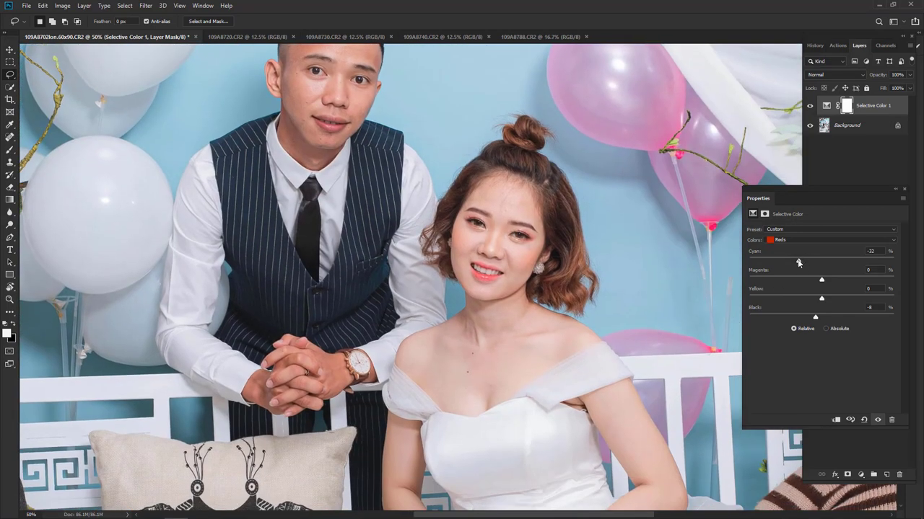
mouse_move(799, 261)
left_mouse_down()
mouse_move(823, 261)
mouse_move(805, 268)
left_mouse_up()
key("ctrl+minus")
left_click_drag(802, 261, 797, 264)
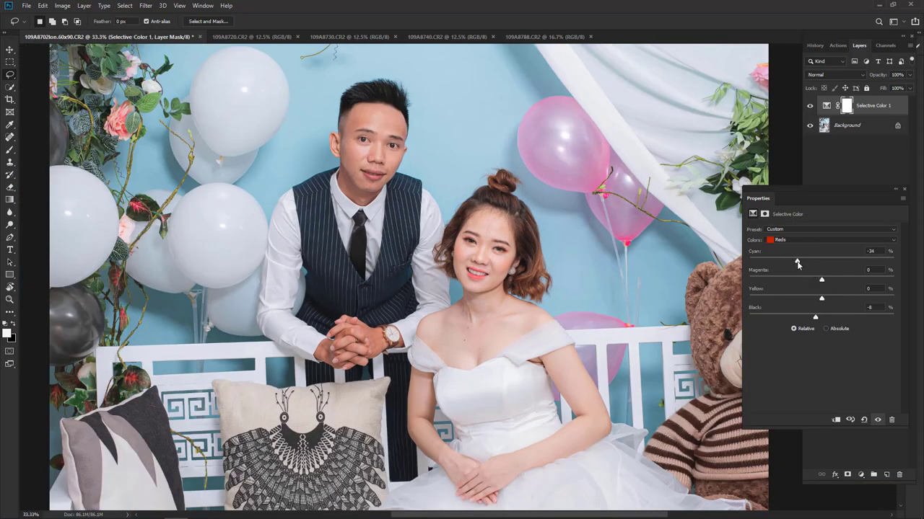
left_click_drag(797, 264, 814, 280)
- Reset Reds Magenta and Yellow to 0 and switch the Colors target to Greens
mouse_move(814, 282)
left_mouse_down()
mouse_move(839, 300)
mouse_move(824, 299)
left_mouse_up()
left_click(871, 289)
type("0")
left_click(871, 270)
type("0")
left_click(833, 239)
left_click(813, 264)
- Fit the photo on screen and cut Magenta in the Greens to -46
key("ctrl+0")
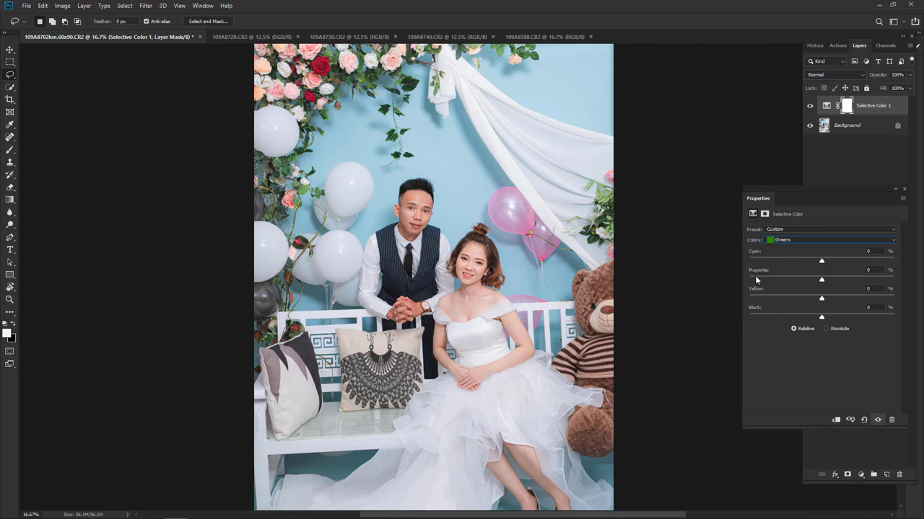
left_click_drag(822, 279, 732, 282)
left_click(787, 281)
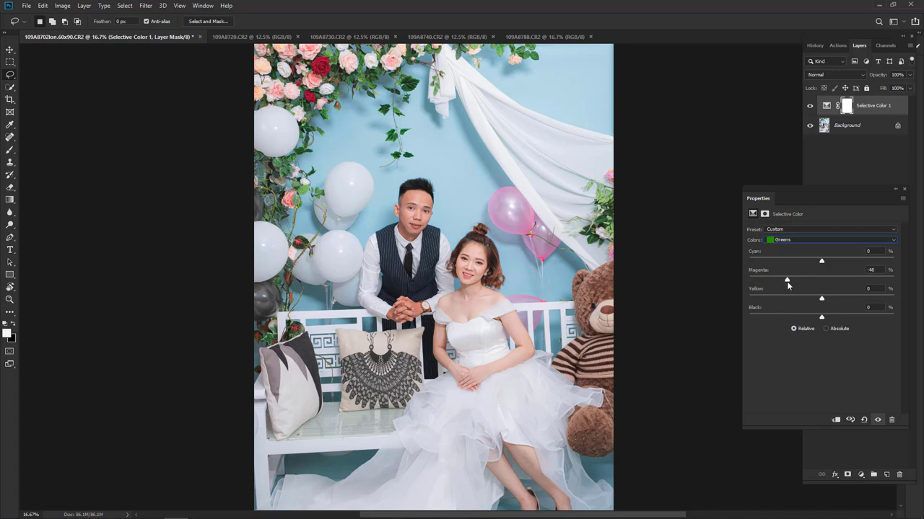
- Target Blues and pull their Yellow fully down to -50
left_click(805, 240)
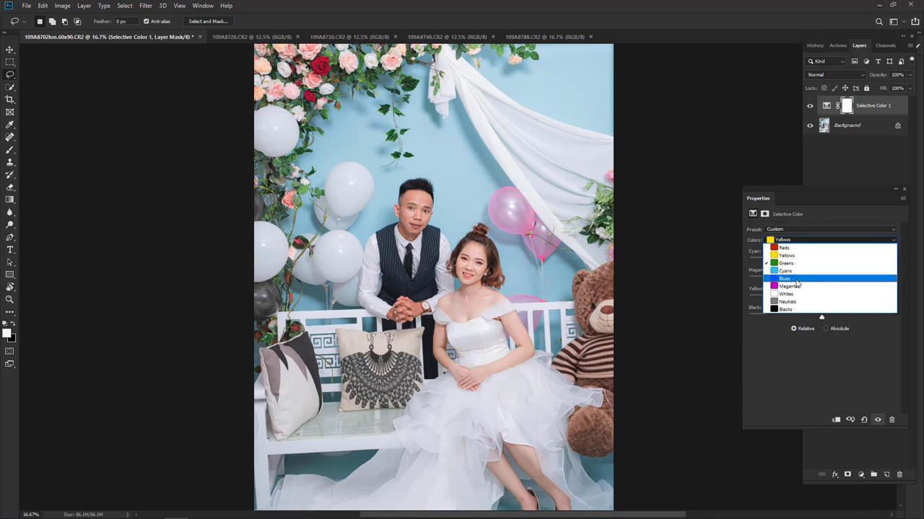
left_click(796, 280)
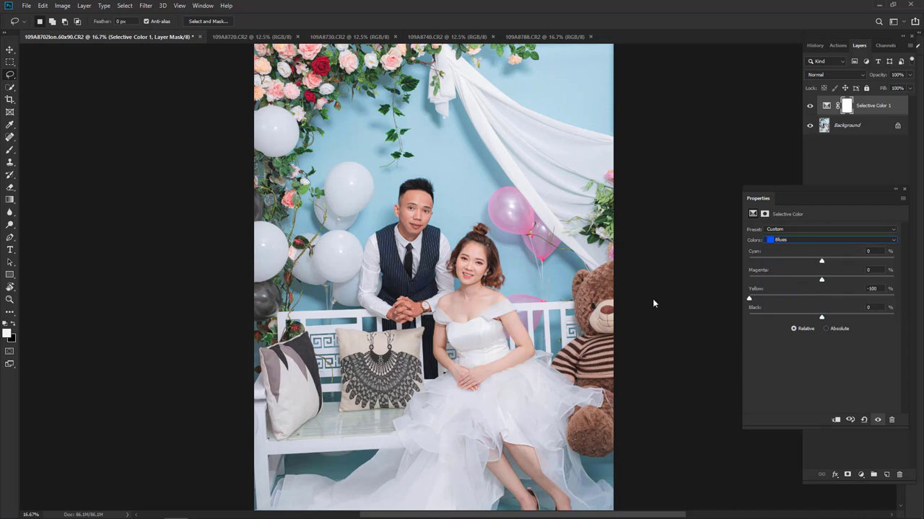
mouse_move(823, 301)
left_mouse_down()
mouse_move(898, 300)
mouse_move(811, 308)
left_mouse_up()
left_click(820, 241)
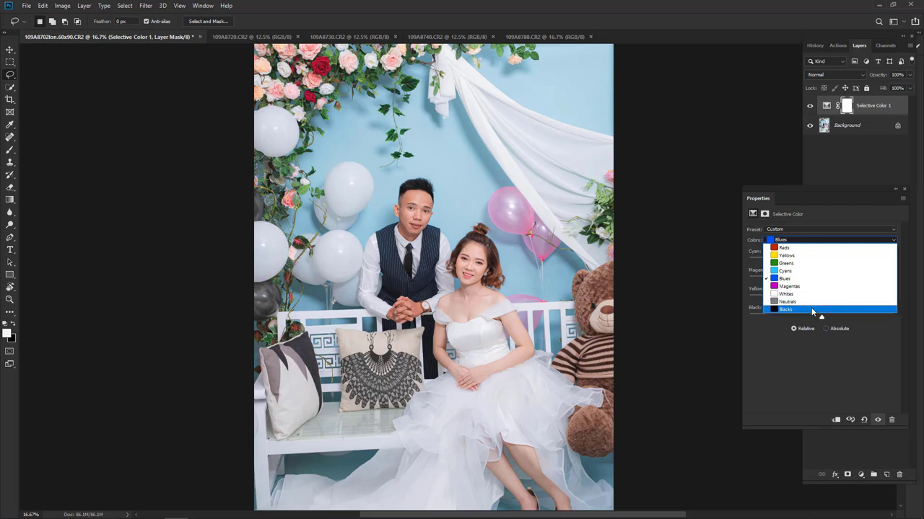
- Target Blacks and raise their Black to +1 while zoomed in on the couple
left_click(811, 308)
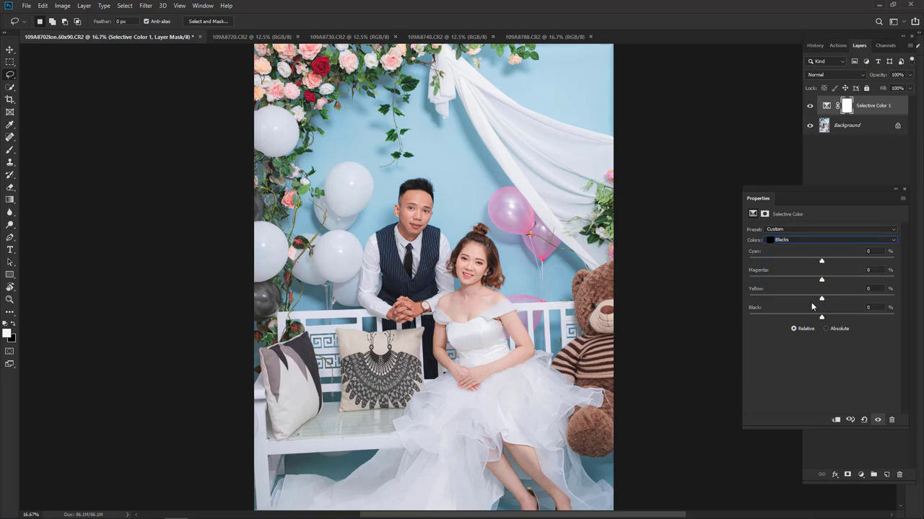
key("ctrl+plus")
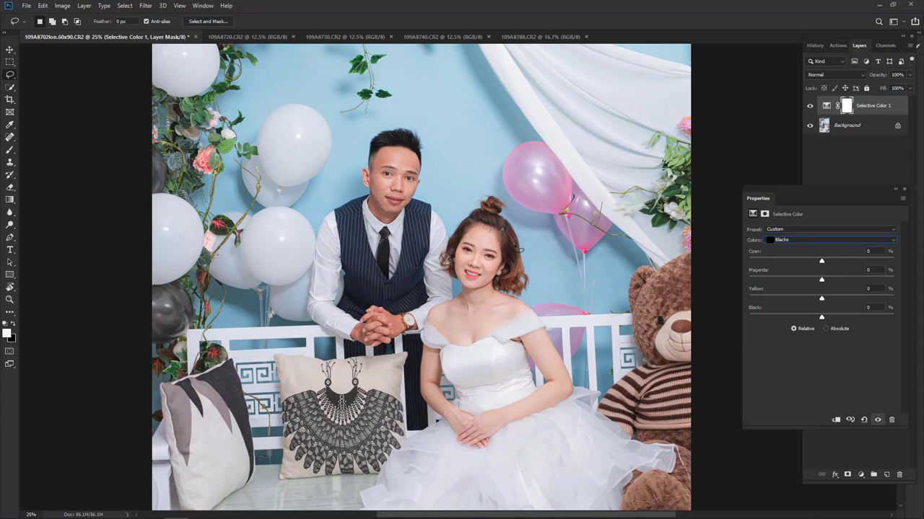
key("ctrl+plus")
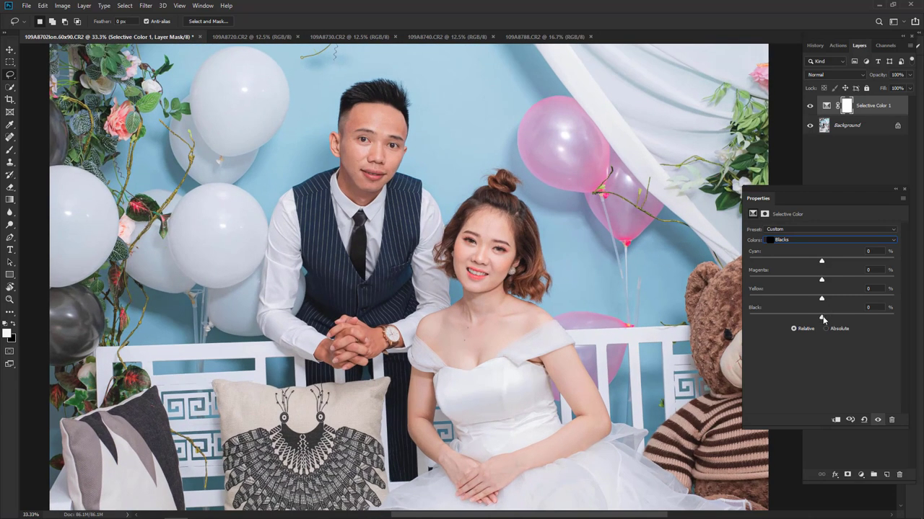
left_click_drag(821, 320, 824, 320)
left_click_drag(822, 320, 822, 319)
- Target Neutrals and set their Black to -1
left_click(828, 242)
left_click(807, 303)
left_click_drag(822, 318, 821, 321)
- Target Whites and set their Black to -5 and Yellow to -1
key("ctrl+minus")
key("ctrl+plus")
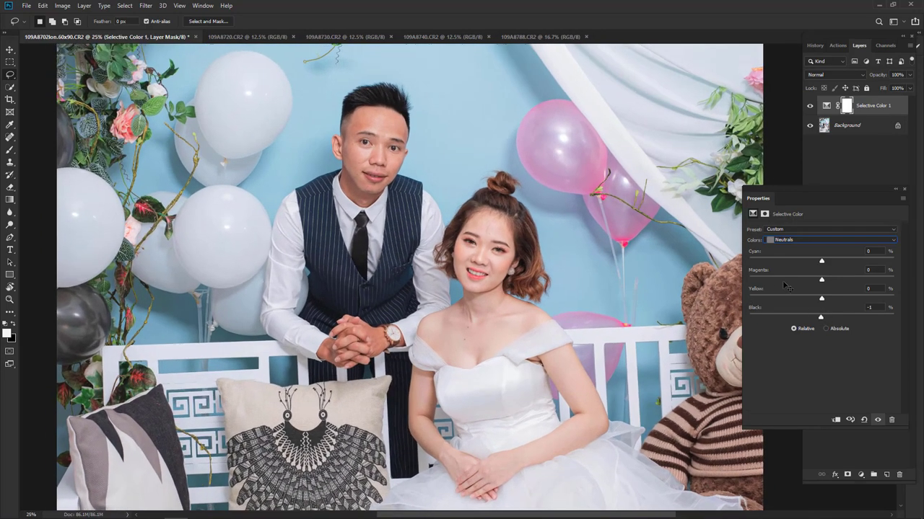
left_click(829, 245)
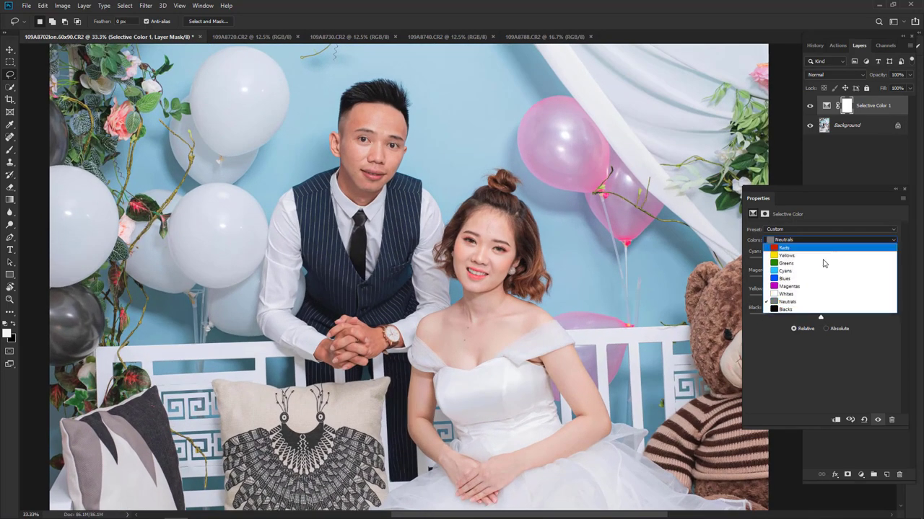
left_click(808, 295)
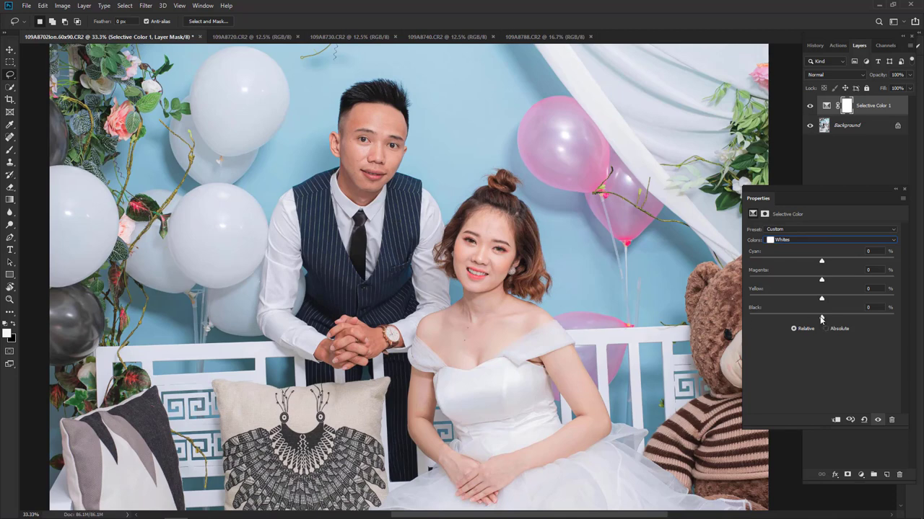
left_click_drag(822, 320, 816, 325)
mouse_move(816, 325)
left_mouse_down()
mouse_move(809, 329)
mouse_move(837, 329)
mouse_move(740, 331)
mouse_move(818, 330)
left_mouse_up()
left_click_drag(821, 298, 821, 300)
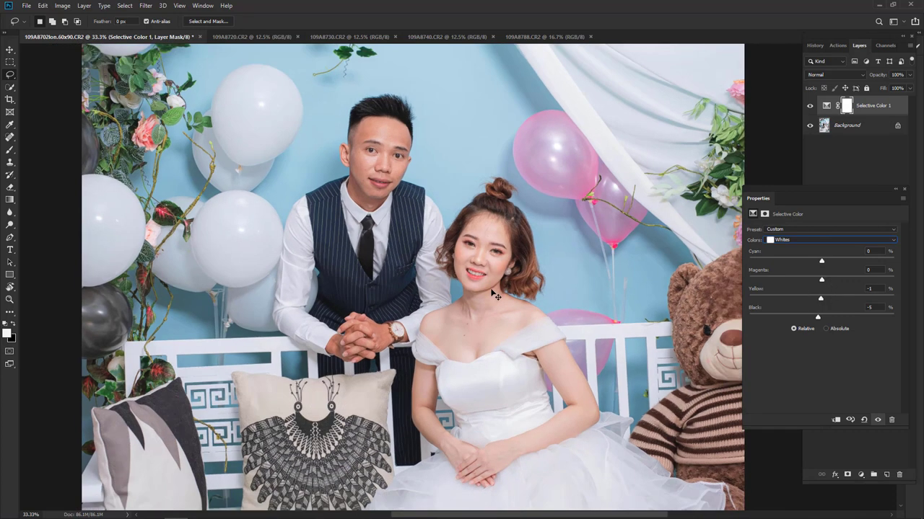
scroll(617, 306, "down", 3)
scroll(617, 306, "up", 1)
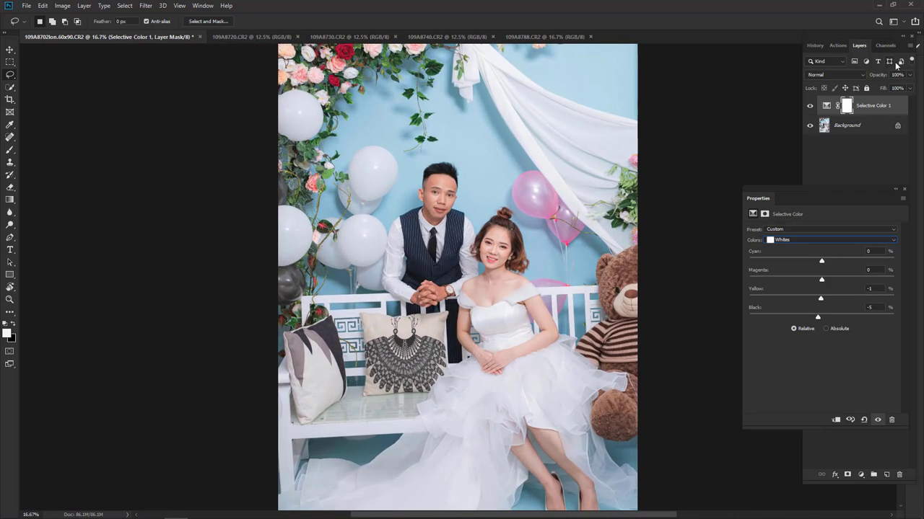
- Target Yellows and set their Yellow to -10
left_click(839, 240)
left_click(828, 255)
key("ctrl+plus")
key("ctrl+minus")
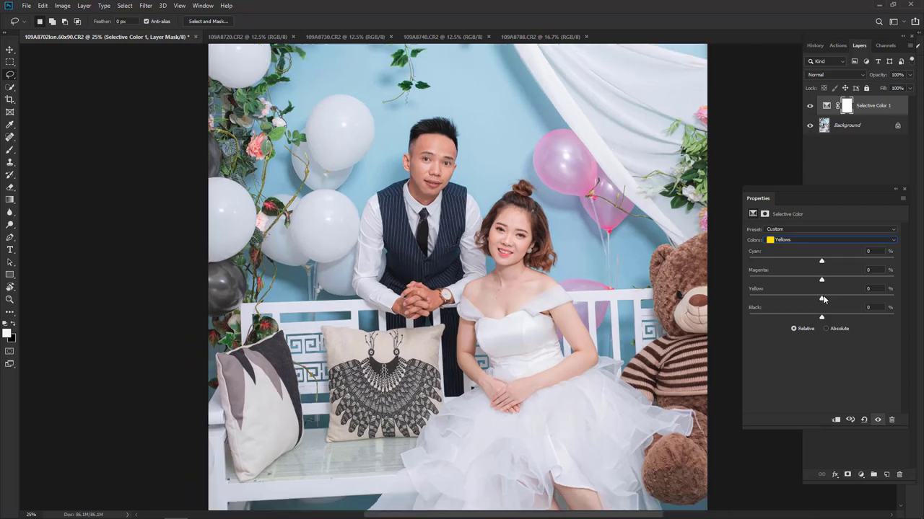
left_click_drag(821, 299, 753, 299)
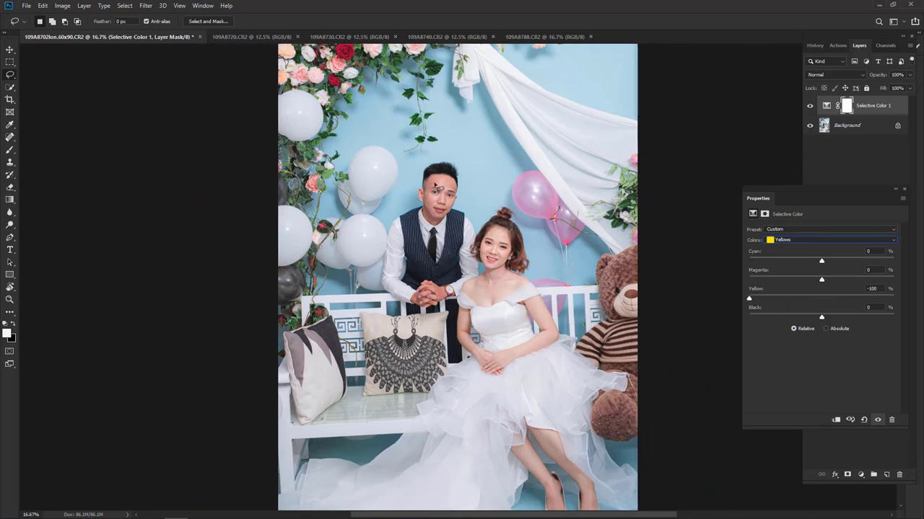
key("ctrl+plus")
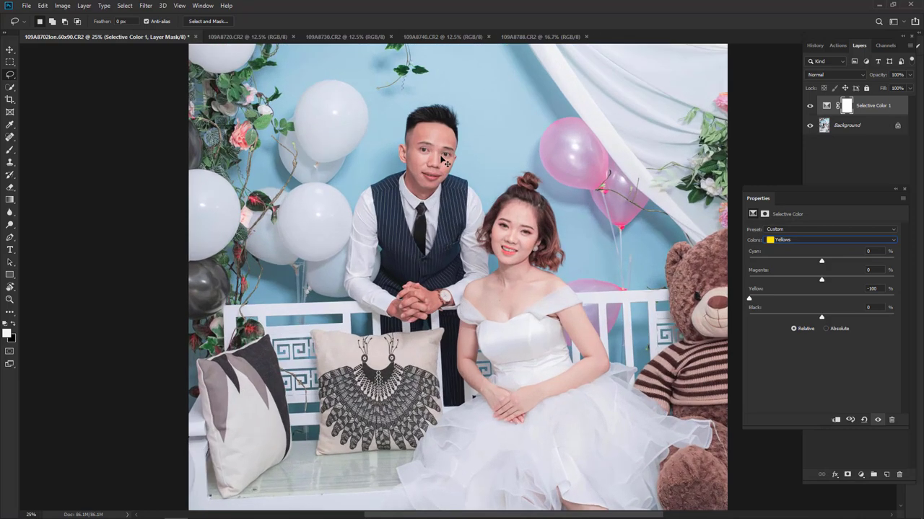
key("ctrl+plus")
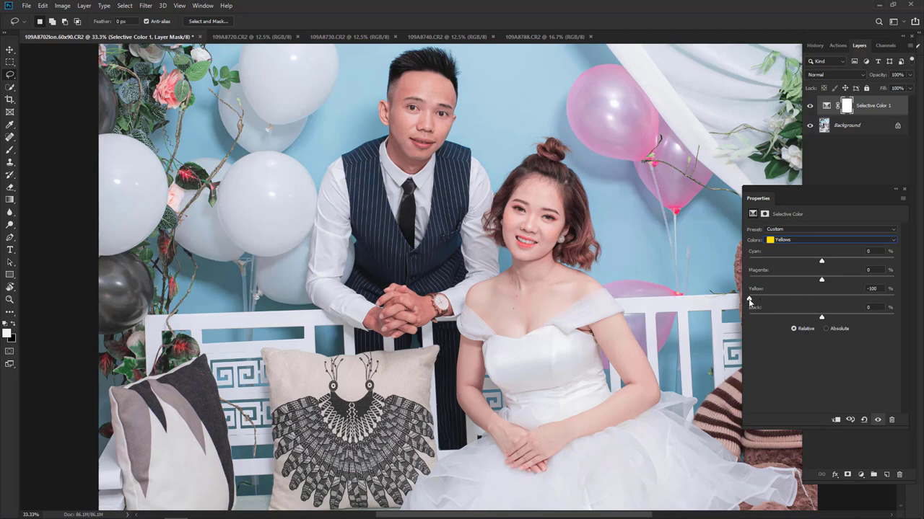
left_click_drag(749, 299, 813, 307)
left_click_drag(813, 302, 816, 301)
- Set Black in the Yellows to -16 and Cyan to -12
left_click_drag(822, 319, 770, 318)
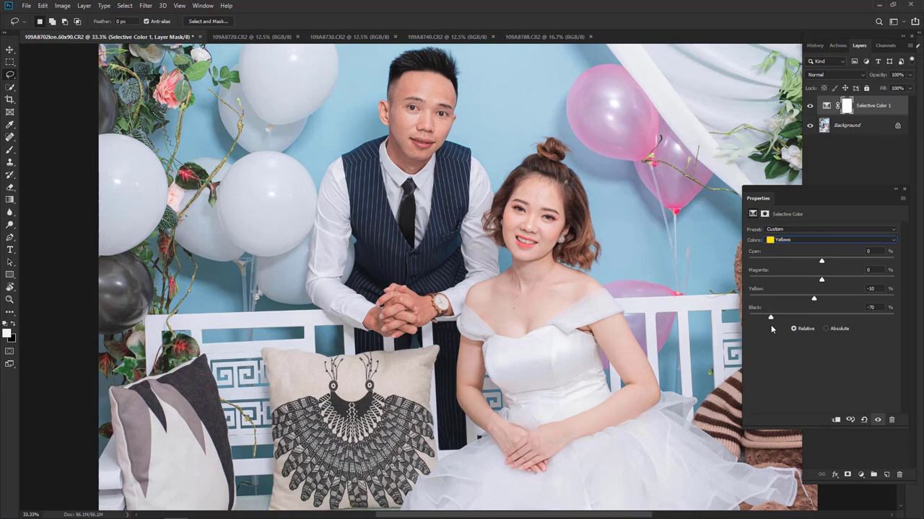
mouse_move(770, 318)
left_mouse_down()
mouse_move(750, 318)
mouse_move(789, 317)
left_mouse_up()
left_click_drag(790, 318, 780, 317)
mouse_move(780, 317)
left_mouse_down()
mouse_move(799, 318)
mouse_move(787, 326)
left_mouse_up()
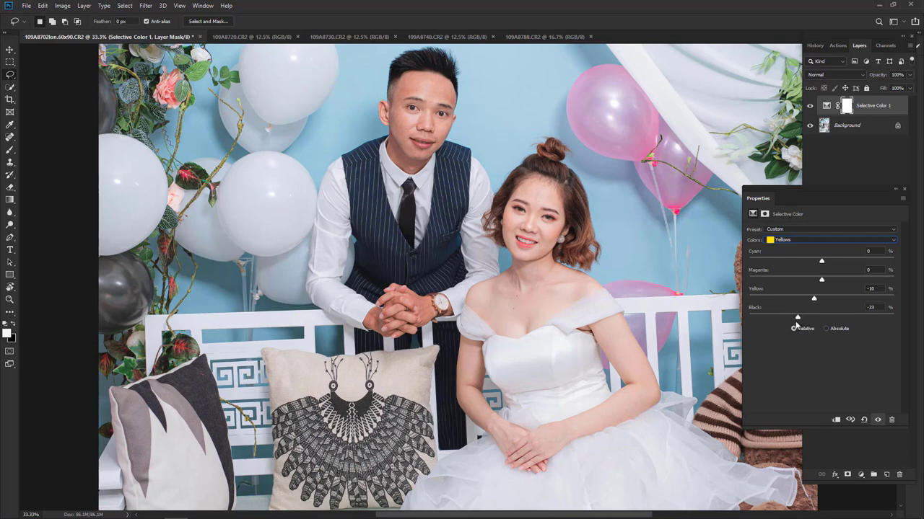
left_click_drag(780, 318, 749, 318)
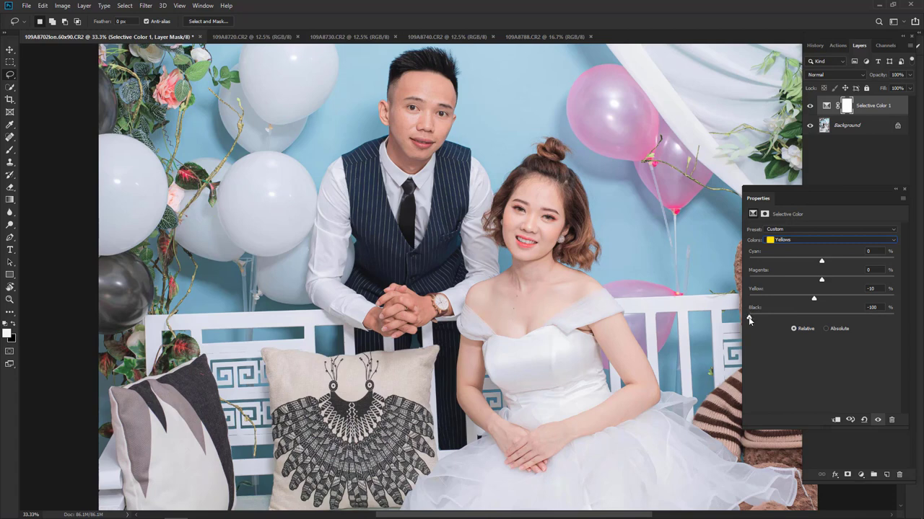
left_click_drag(791, 322, 809, 326)
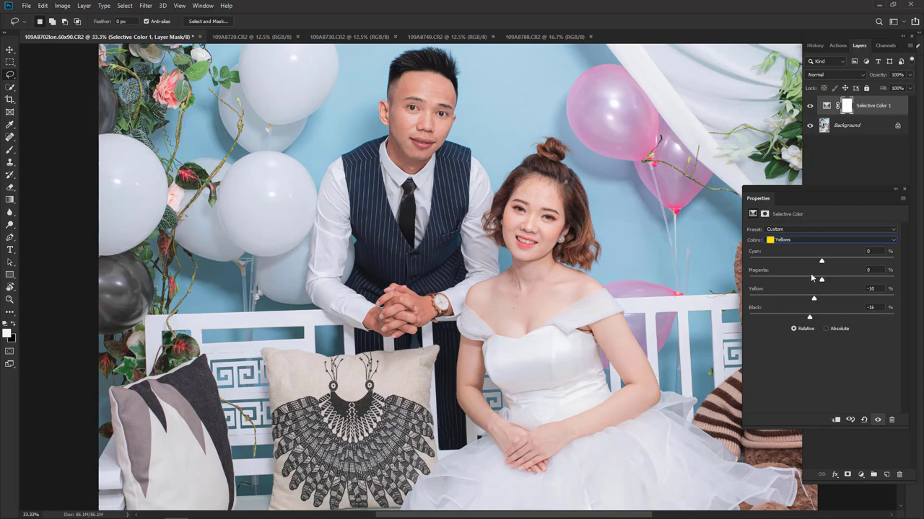
mouse_move(822, 262)
left_mouse_down()
mouse_move(712, 267)
mouse_move(812, 264)
left_mouse_up()
left_click_drag(812, 263, 813, 264)
left_click_drag(813, 264, 814, 262)
- Target Cyans and lower their Black to -30
left_click(821, 241)
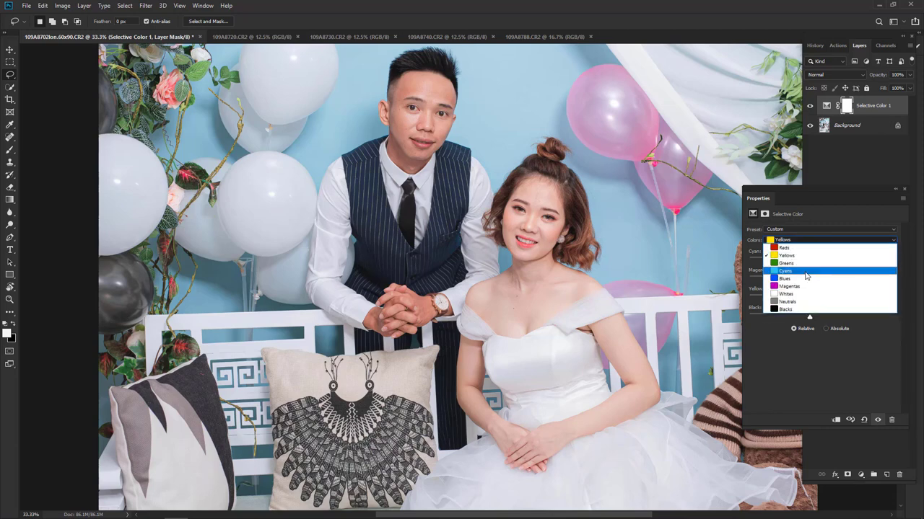
left_click(806, 272)
key("ctrl+minus")
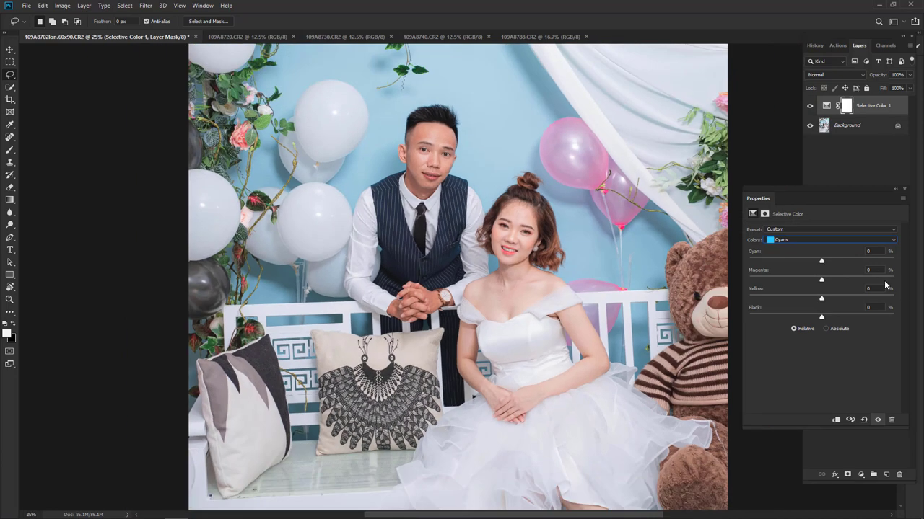
key("ctrl+minus")
key("ctrl+plus")
key("ctrl+minus")
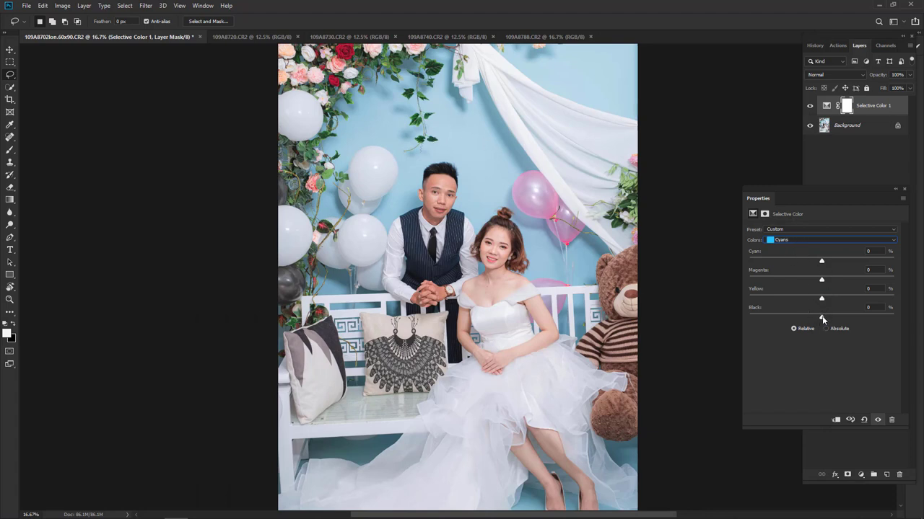
left_click_drag(823, 320, 732, 324)
left_click_drag(749, 317, 767, 316)
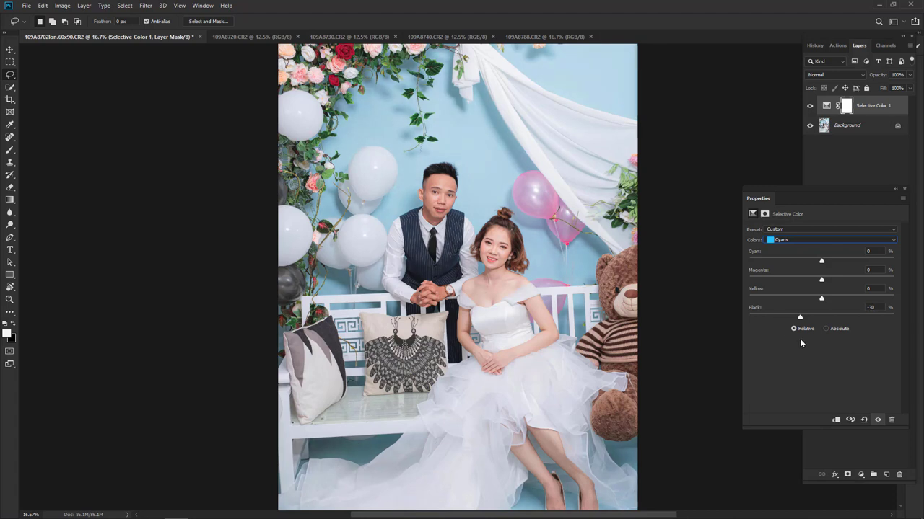
- Pull Cyan in the Cyans range down to about -61, viewing at 25%
left_click_drag(822, 262, 821, 262)
left_click_drag(748, 261, 818, 261)
mouse_move(750, 261)
left_mouse_down()
mouse_move(893, 261)
mouse_move(763, 264)
left_mouse_up()
scroll(469, 249, "up", 1)
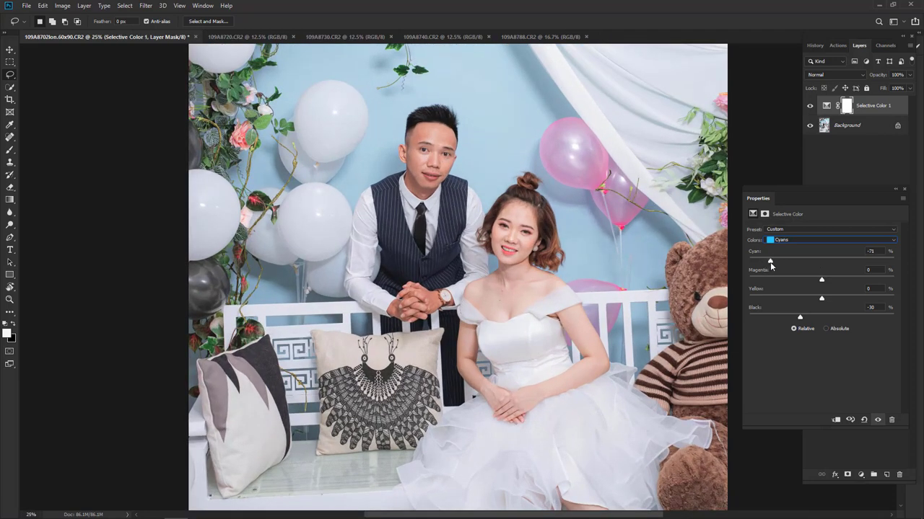
left_click_drag(770, 262, 773, 264)
key("ctrl+minus")
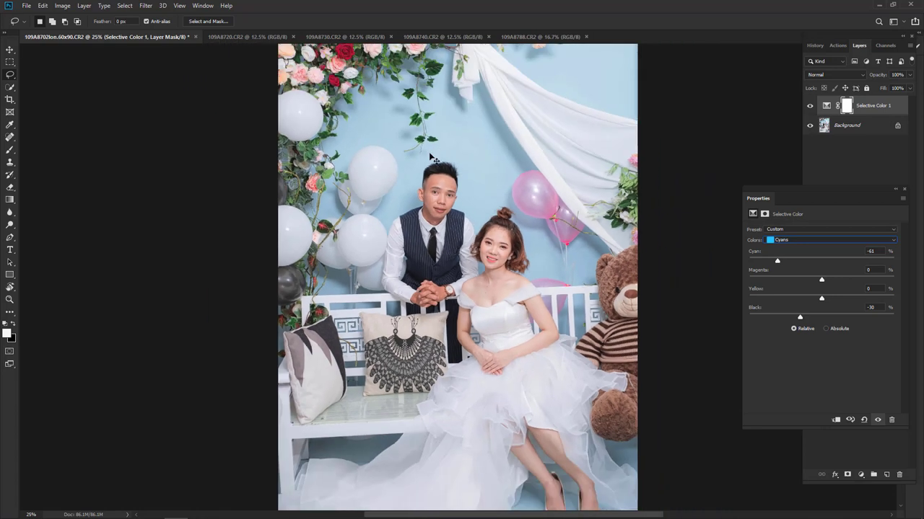
key("ctrl+plus")
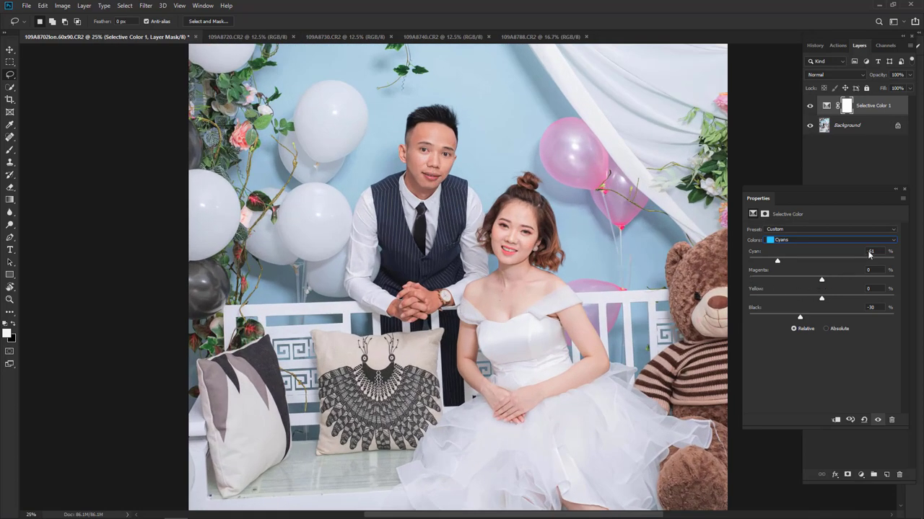
- Target Magentas and zoom in on the bride's shoulder and face
left_click(817, 240)
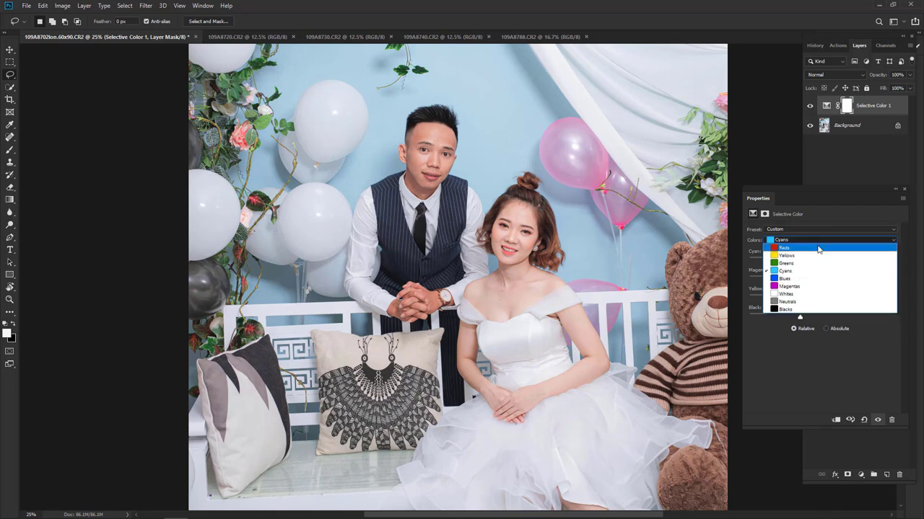
left_click(807, 286)
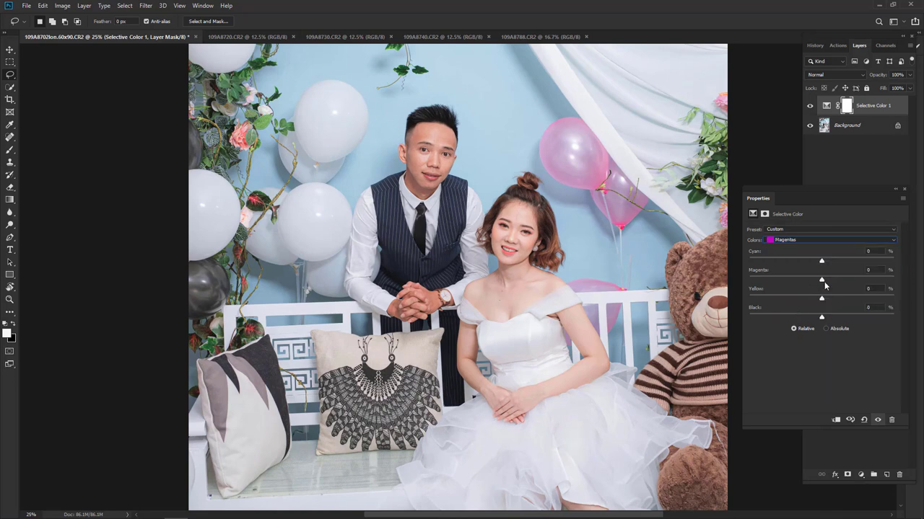
key("ctrl+plus")
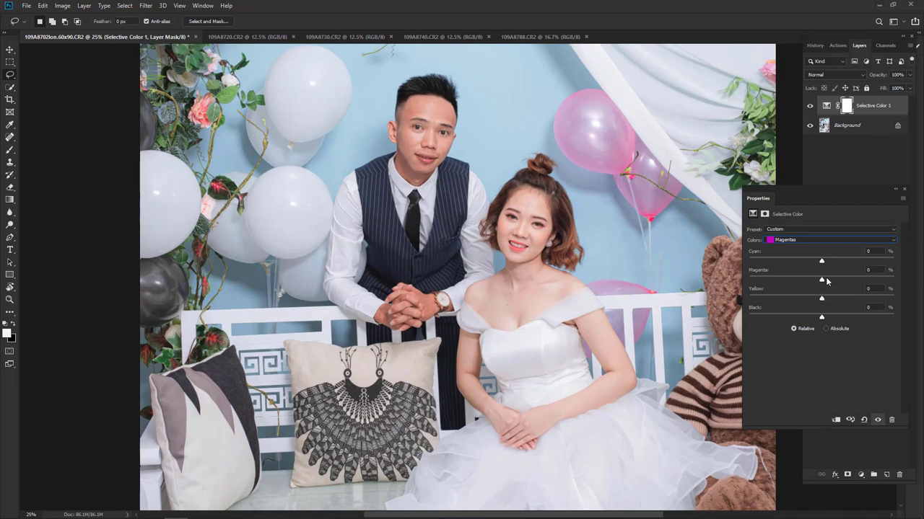
key("ctrl+plus")
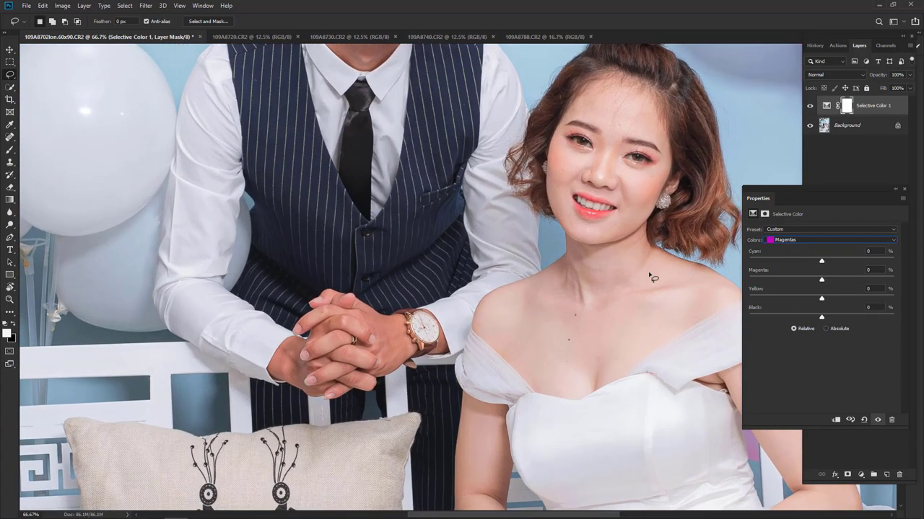
left_click(649, 268)
left_click(454, 225)
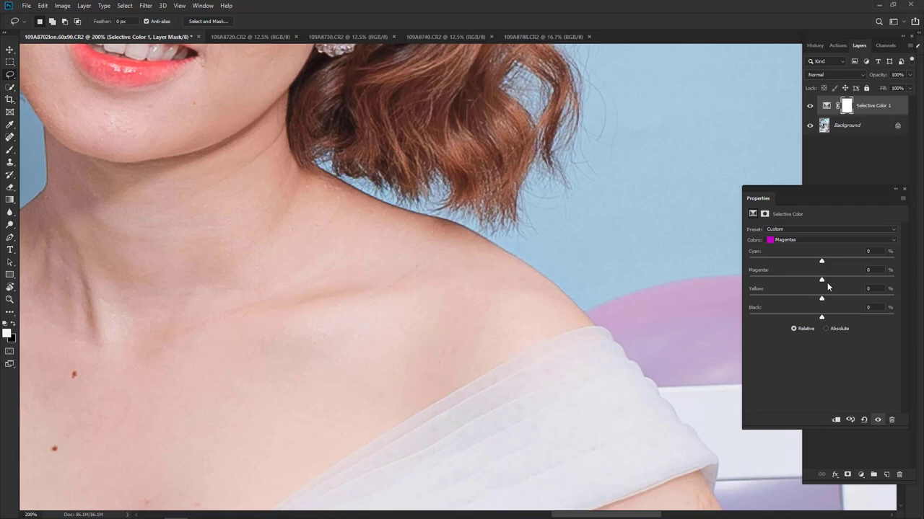
key("ctrl+minus")
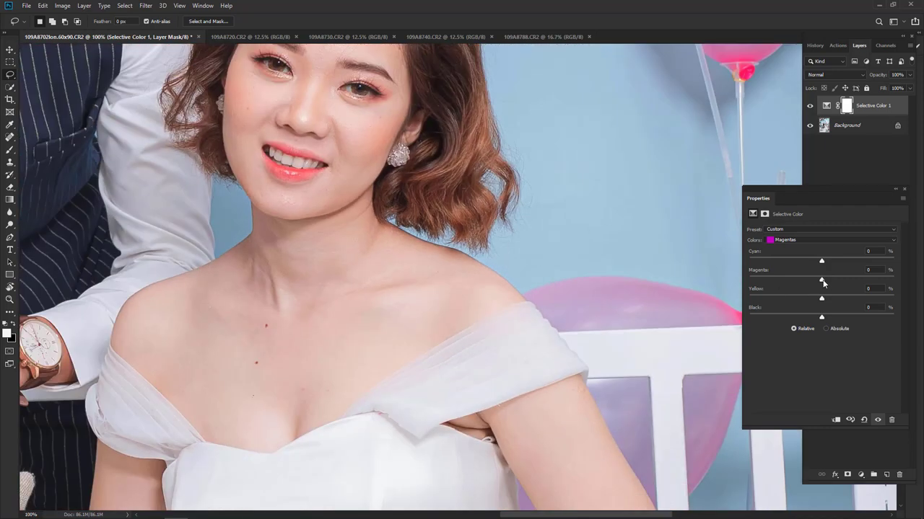
- Pull Magenta in the Magentas range down to -63 after testing higher values
mouse_move(823, 283)
left_mouse_down()
mouse_move(724, 282)
mouse_move(843, 288)
mouse_move(717, 287)
left_mouse_up()
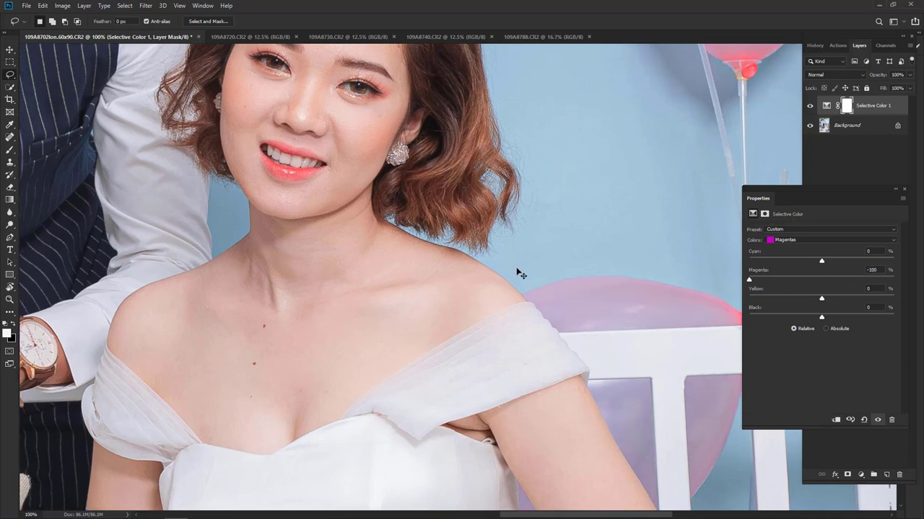
scroll(537, 272, "up", 3)
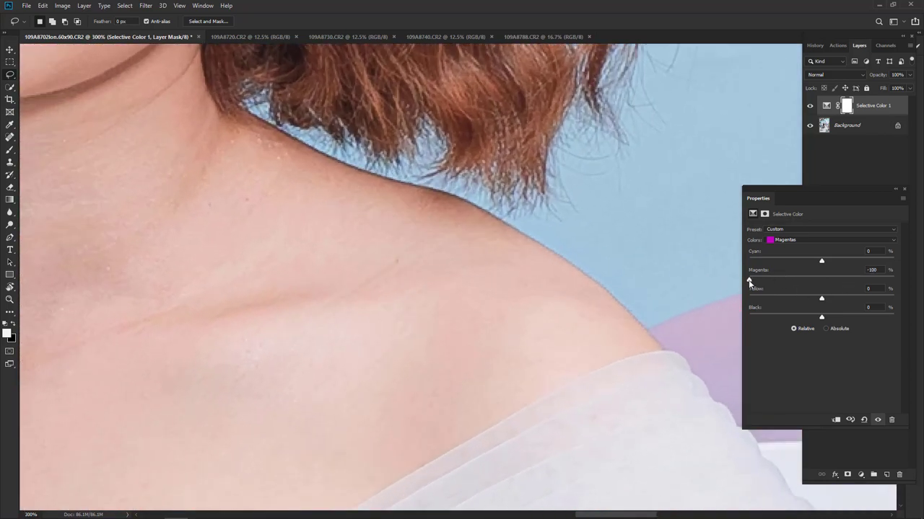
mouse_move(749, 281)
left_mouse_down()
mouse_move(917, 289)
mouse_move(704, 289)
mouse_move(911, 289)
mouse_move(724, 281)
mouse_move(919, 299)
left_mouse_up()
scroll(575, 246, "up", 2)
key("ctrl+0")
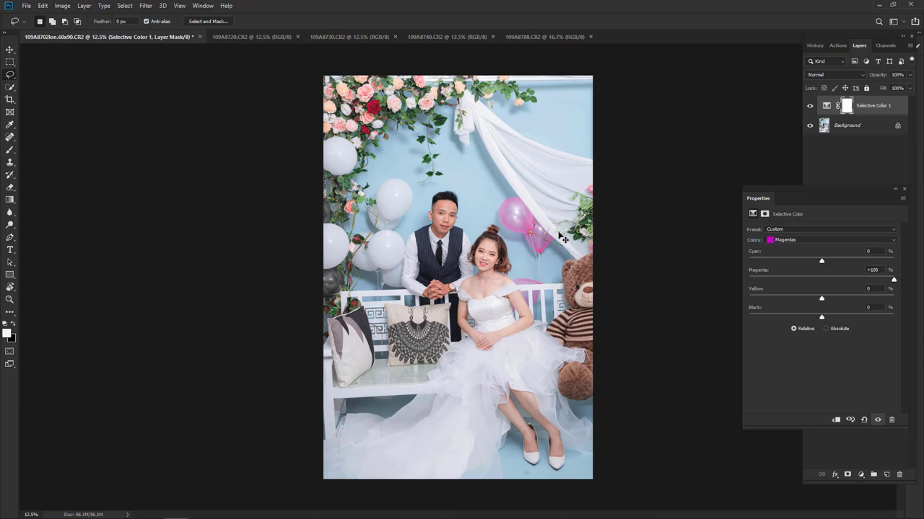
scroll(562, 238, "up", 1)
mouse_move(892, 281)
left_mouse_down()
mouse_move(743, 292)
mouse_move(755, 279)
left_mouse_up()
left_click_drag(783, 308, 779, 309)
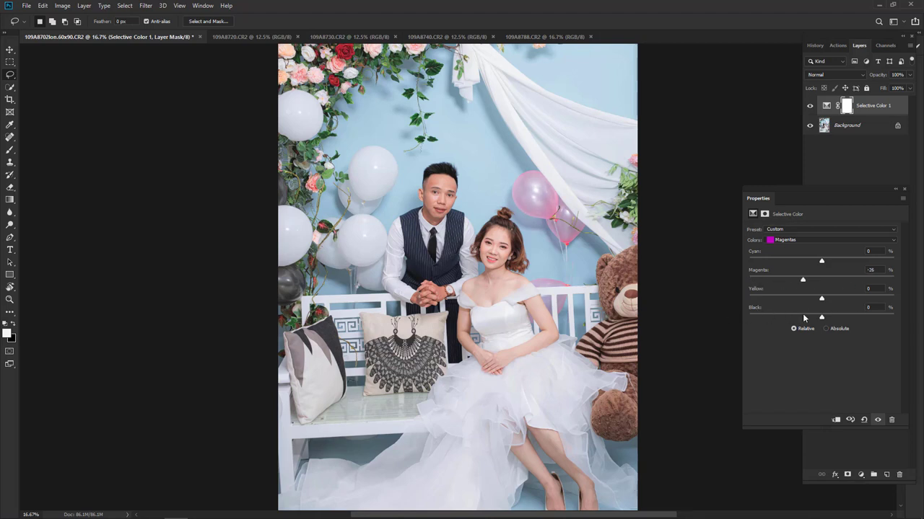
left_click_drag(751, 280, 775, 279)
left_click_drag(741, 330, 775, 322)
key("ctrl+plus")
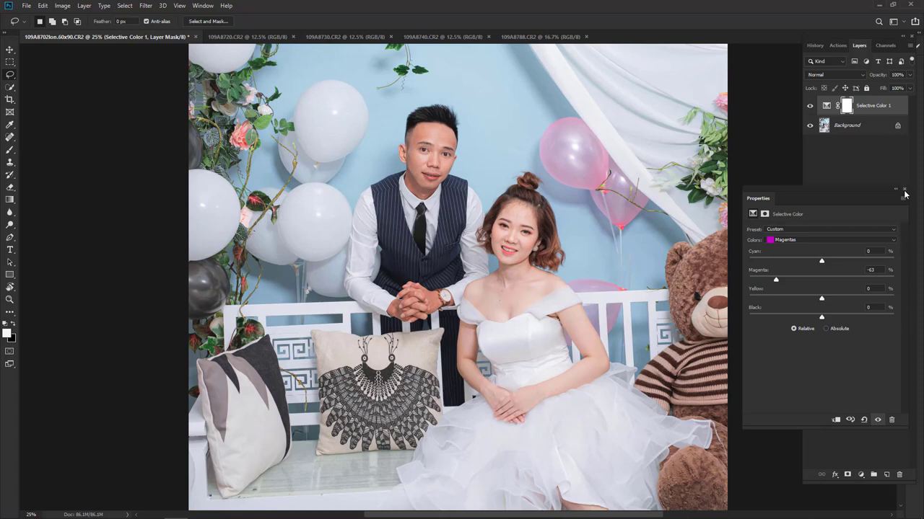
- Close the Selective Color 1 settings panel
left_click(904, 191)
key("ctrl+minus")
scroll(500, 234, "up", 1)
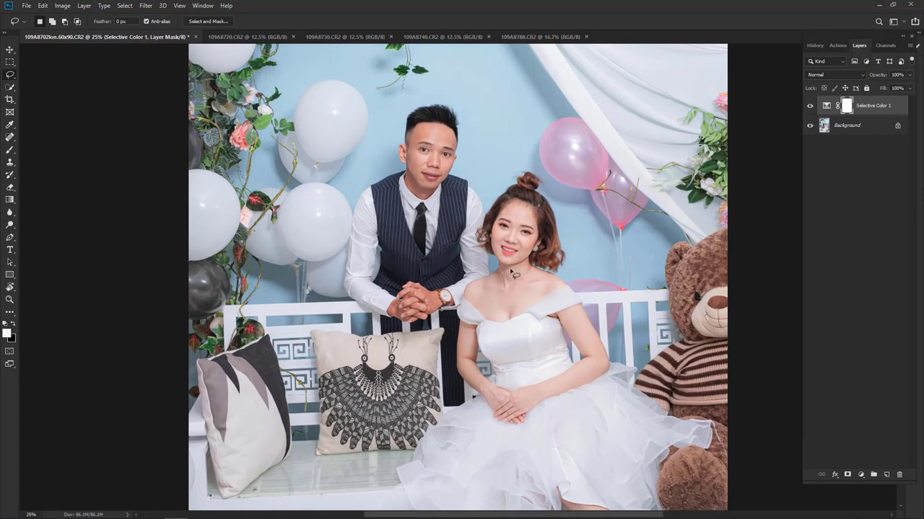
scroll(528, 236, "up", 1)
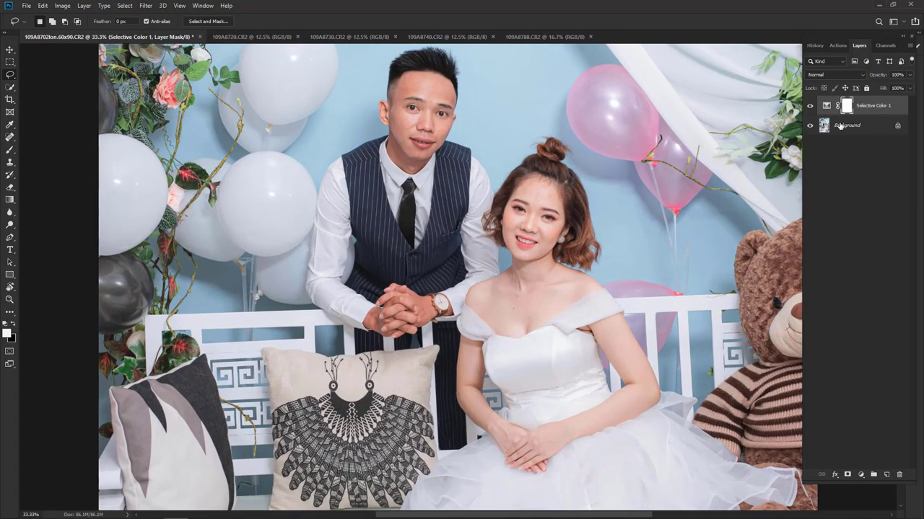
- Toggle Selective Color 1 off and on to compare, leaving it visible
left_click(810, 107)
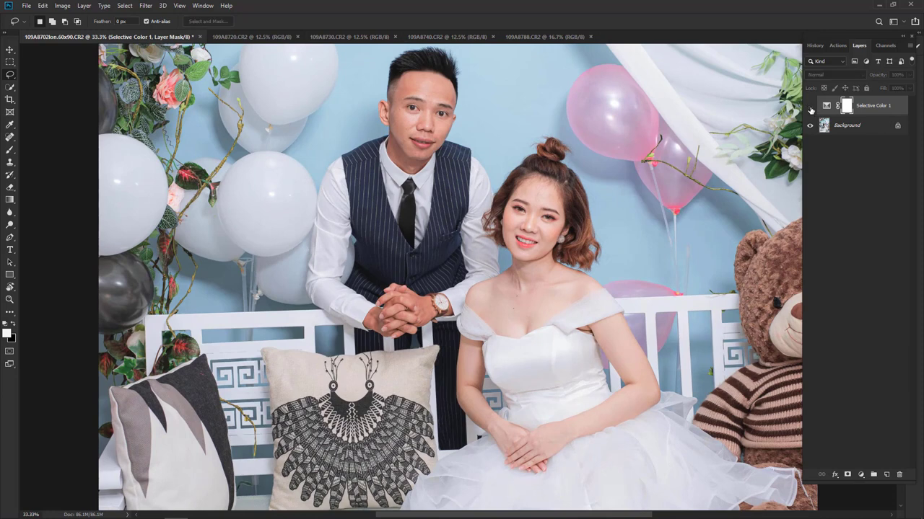
key("ctrl+minus")
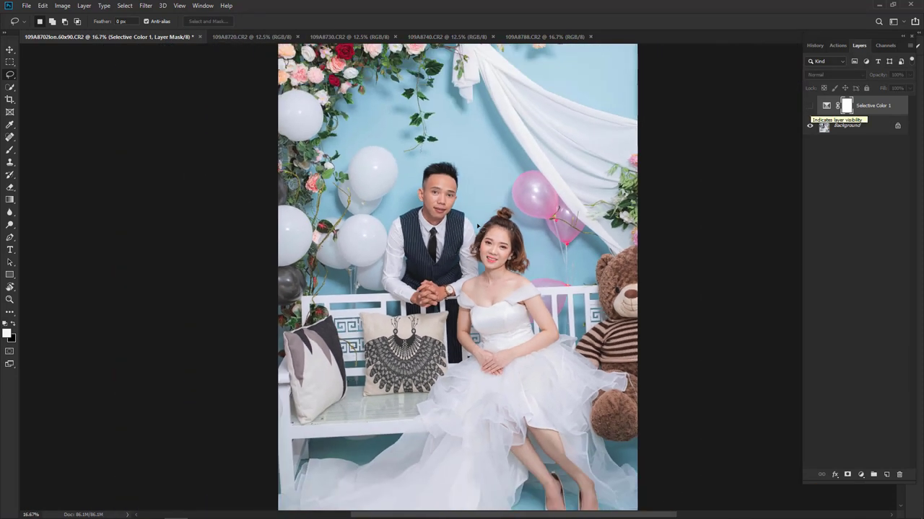
left_click(810, 107)
left_click(809, 107)
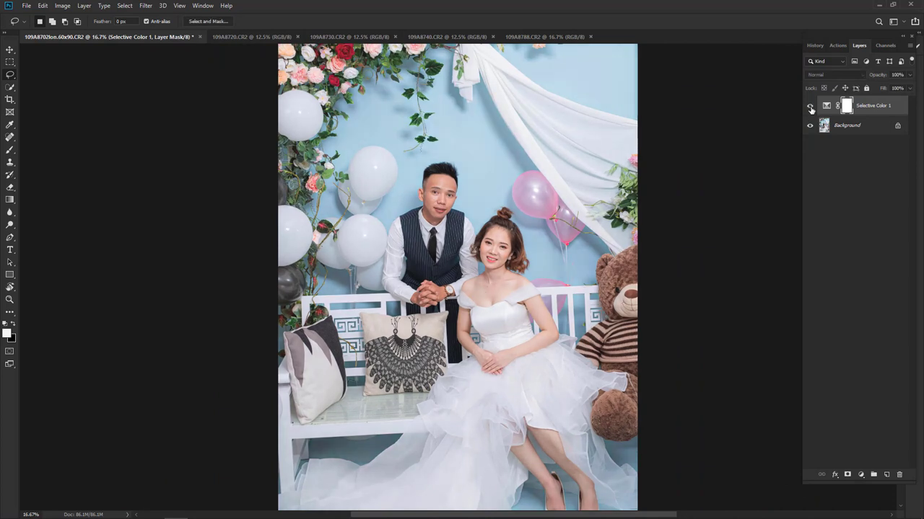
left_click(809, 107)
left_click(809, 107)
key("ctrl+plus")
key("ctrl+plus")
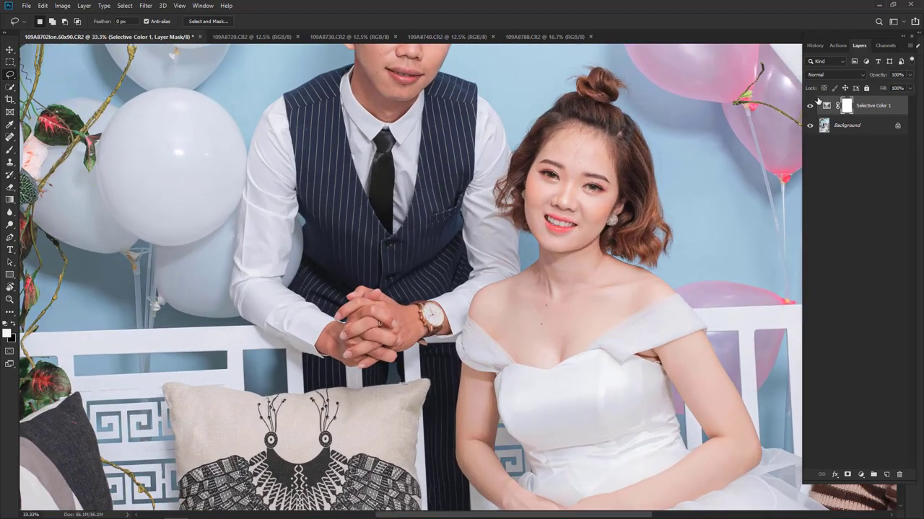
key("ctrl+plus")
key("ctrl+plus")
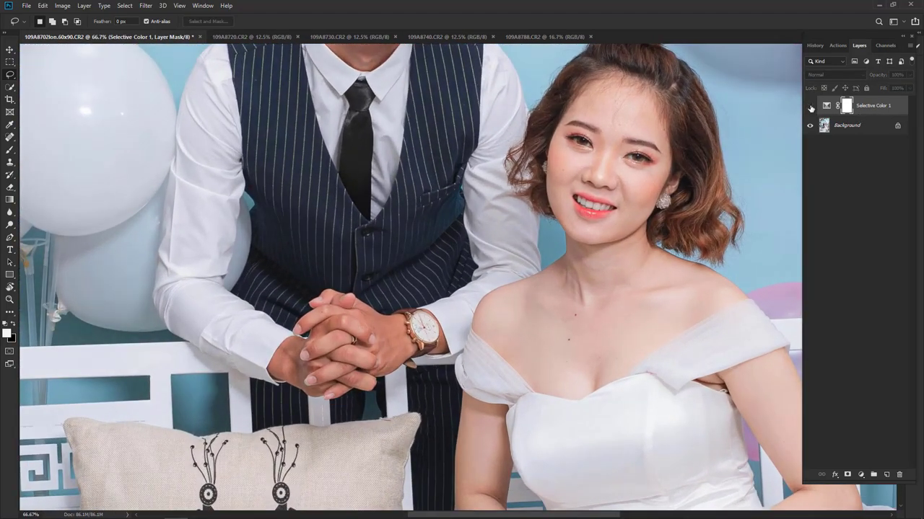
left_click(810, 107)
left_click(809, 107)
key("ctrl+minus")
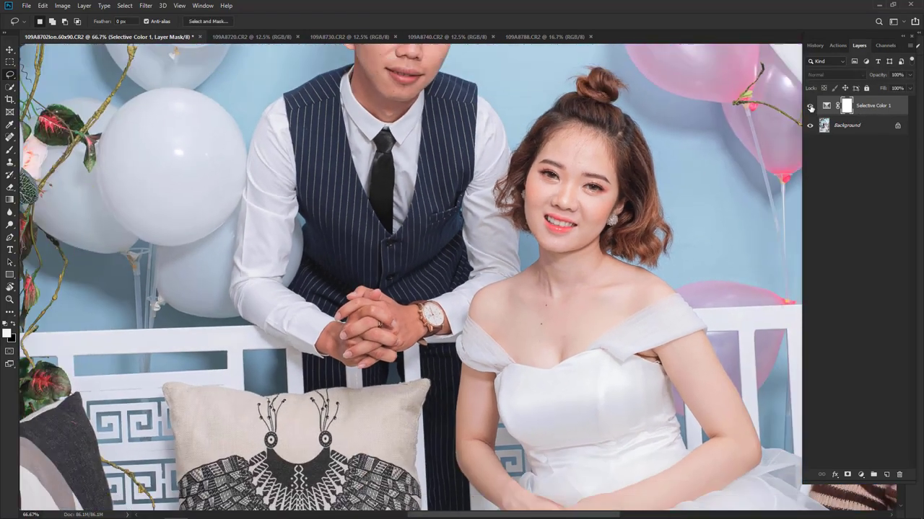
key("ctrl+minus")
left_click(810, 107)
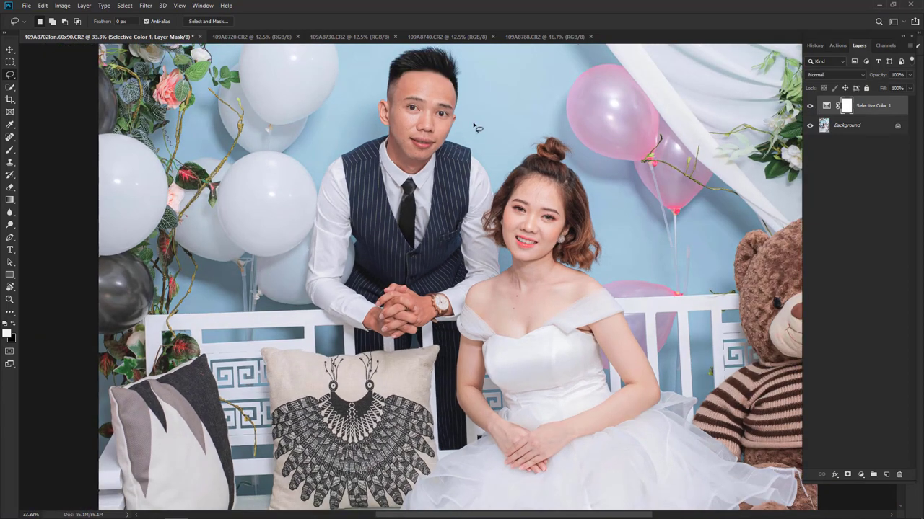
key("ctrl+minus")
left_click(810, 107)
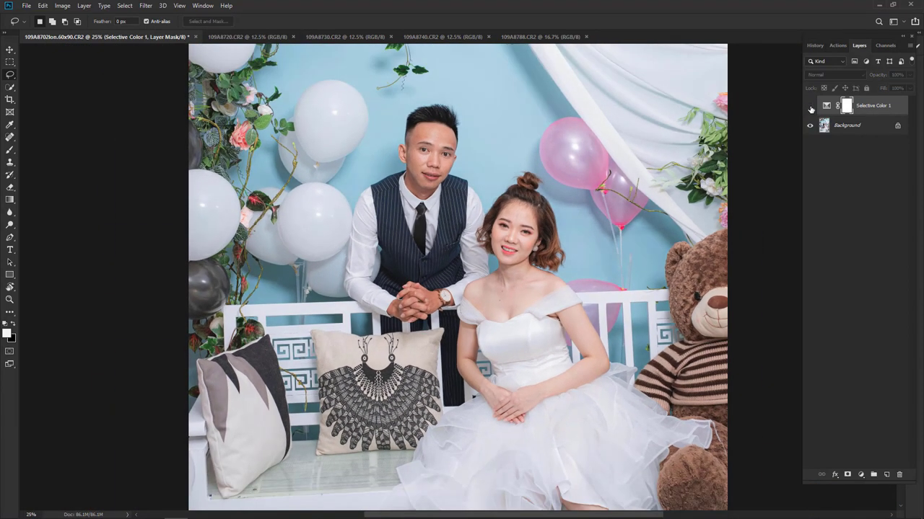
left_click(809, 107)
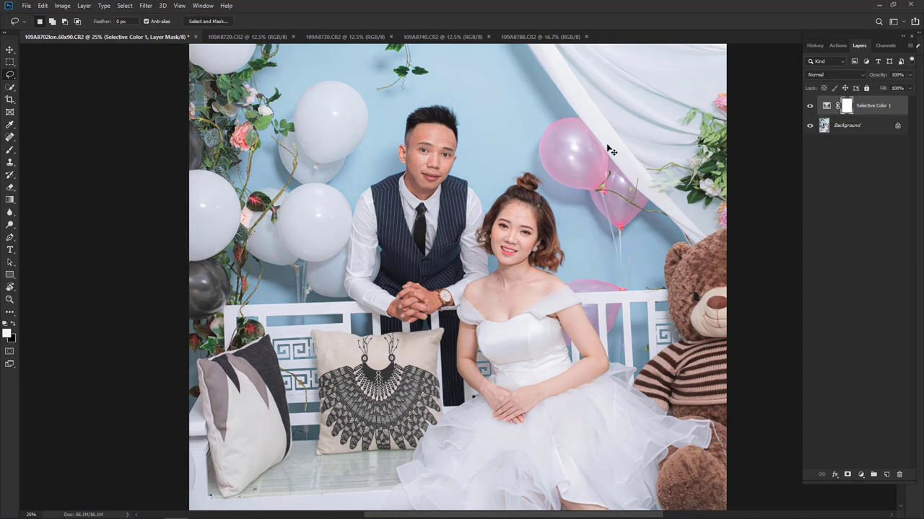
key("ctrl+minus")
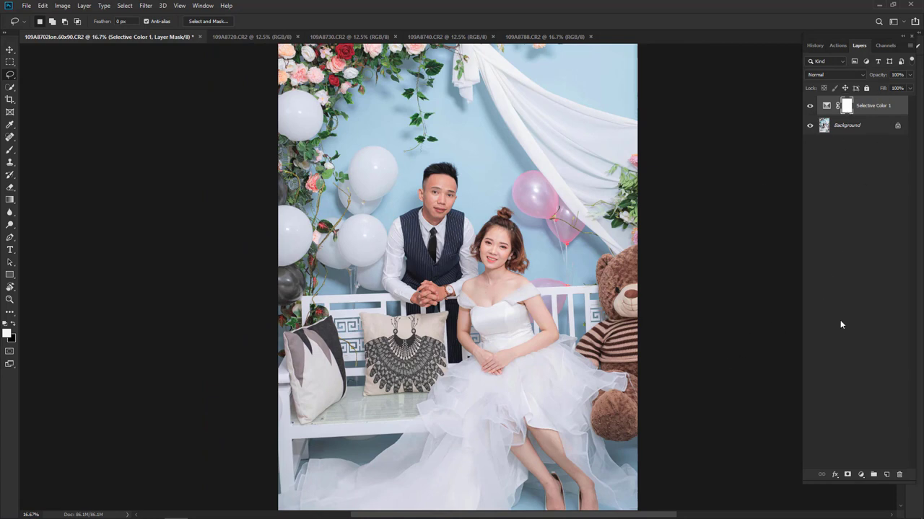
- Add a second Selective Color adjustment layer targeting Reds
left_click(865, 476)
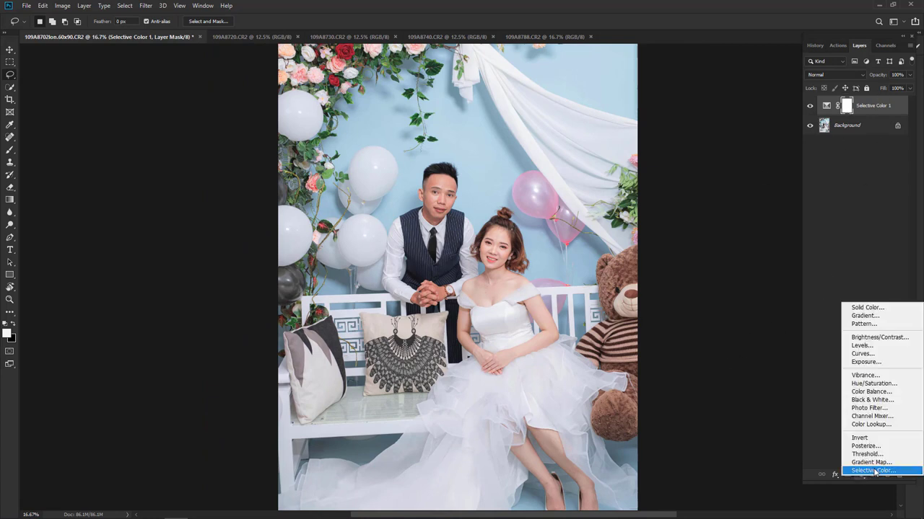
left_click(870, 471)
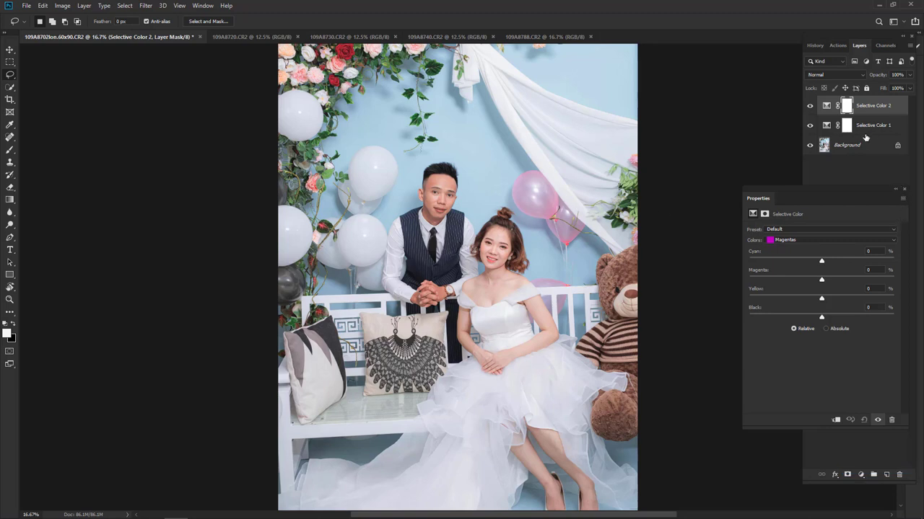
left_click(826, 241)
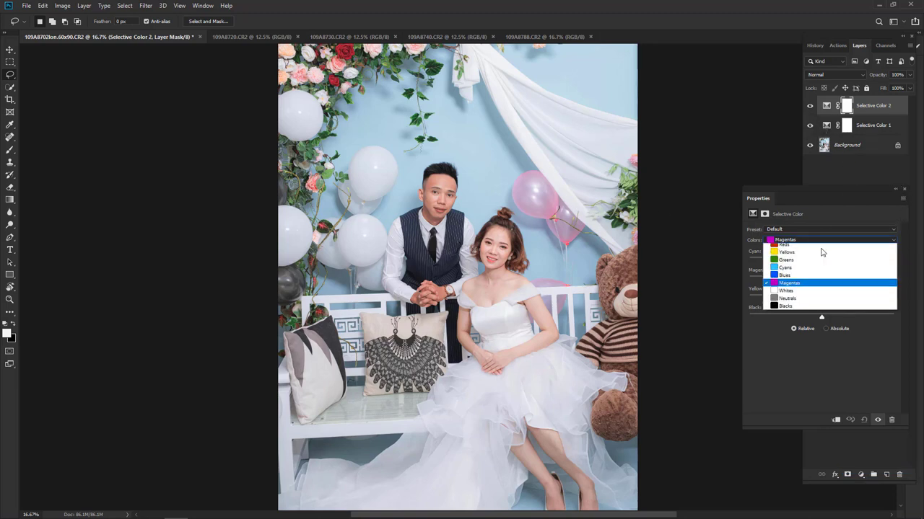
left_click(821, 243)
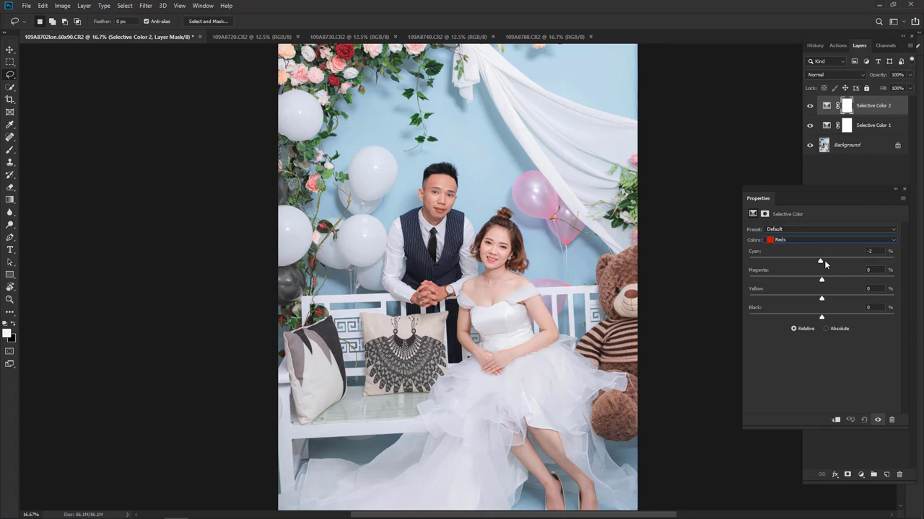
- Raise Cyan in the Reds to +21 and Yellow to +2
left_click_drag(844, 262, 850, 262)
mouse_move(779, 268)
left_mouse_down()
mouse_move(877, 265)
mouse_move(813, 265)
mouse_move(844, 266)
mouse_move(812, 265)
mouse_move(836, 265)
mouse_move(825, 264)
left_mouse_up()
scroll(485, 252, "up", 3)
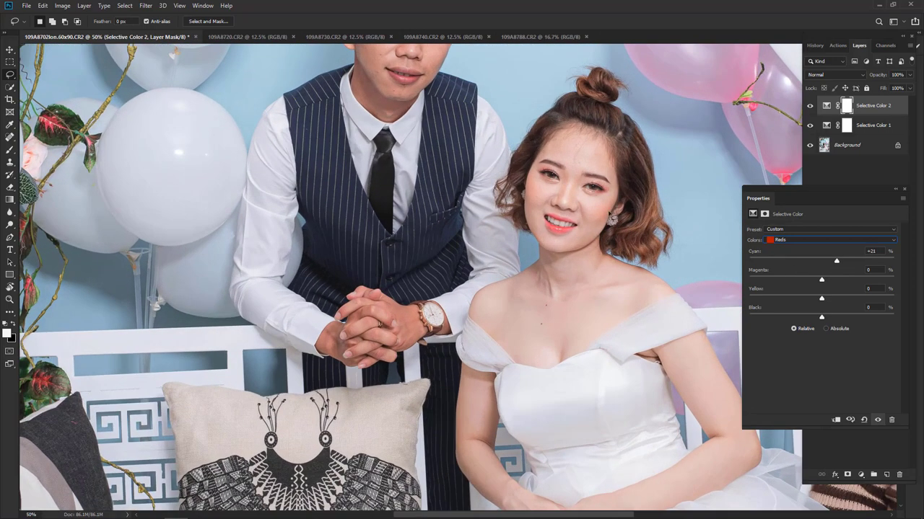
key("ctrl+0")
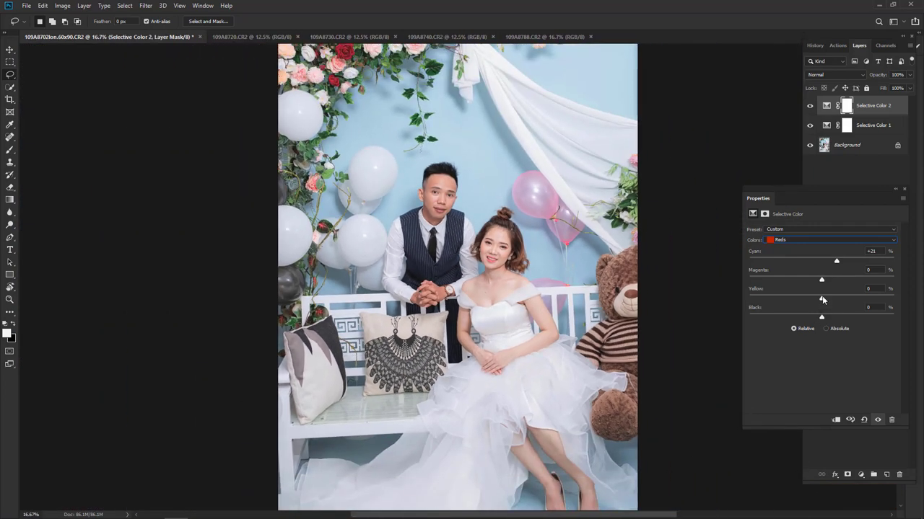
mouse_move(822, 299)
left_mouse_down()
mouse_move(808, 300)
mouse_move(847, 303)
mouse_move(810, 303)
mouse_move(823, 303)
left_mouse_up()
- Test Magenta in the Reds, return it to 0, and close the settings
mouse_move(823, 280)
left_mouse_down()
mouse_move(800, 280)
mouse_move(831, 287)
mouse_move(818, 284)
left_mouse_up()
left_click_drag(823, 287, 726, 293)
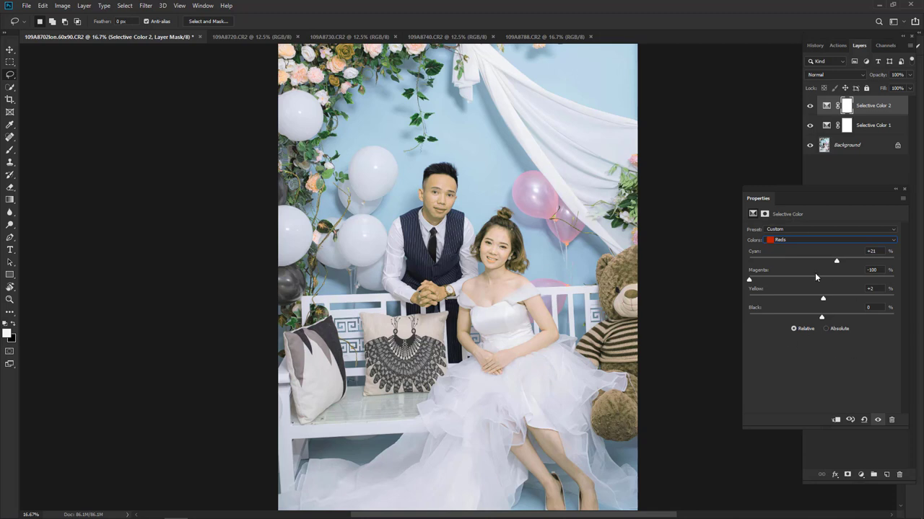
left_click_drag(750, 281, 914, 285)
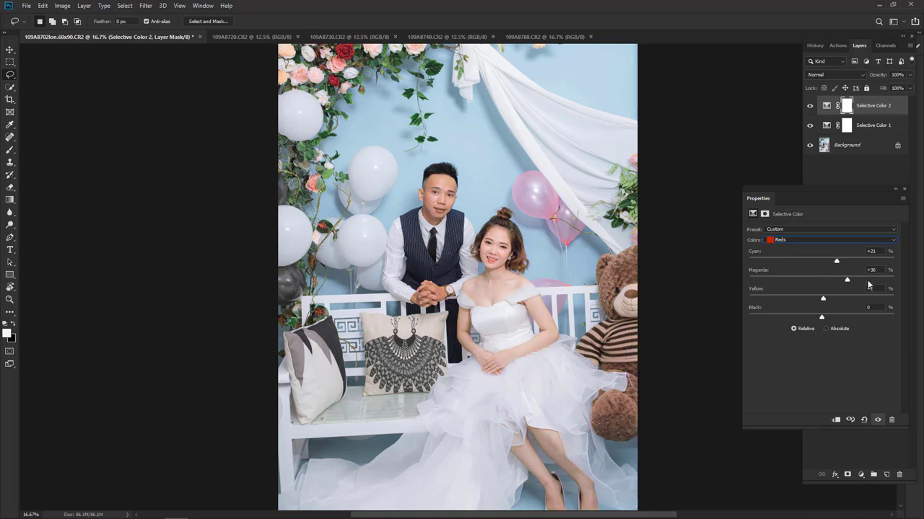
left_click_drag(631, 287, 920, 285)
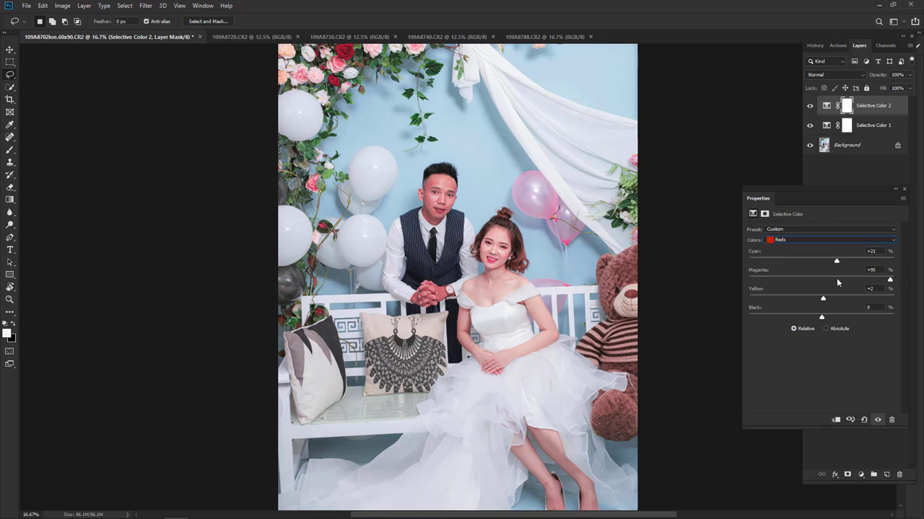
left_click(823, 280)
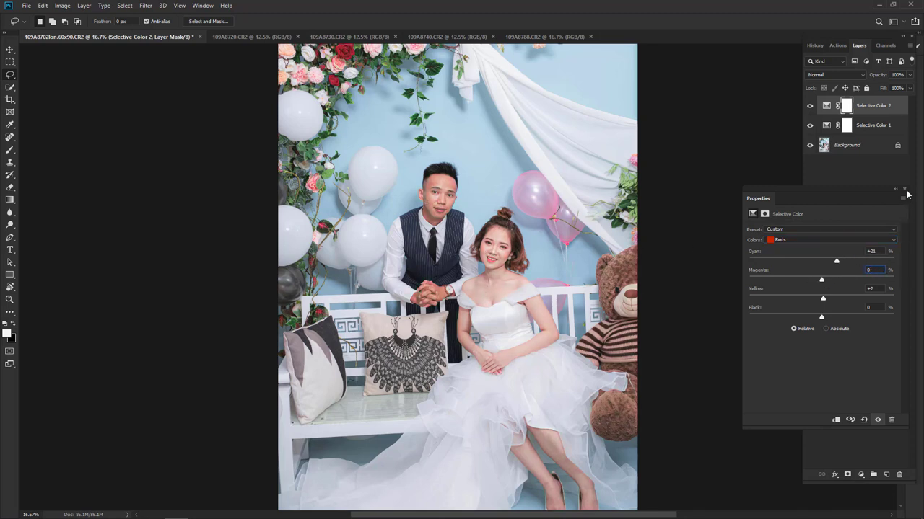
left_click(903, 189)
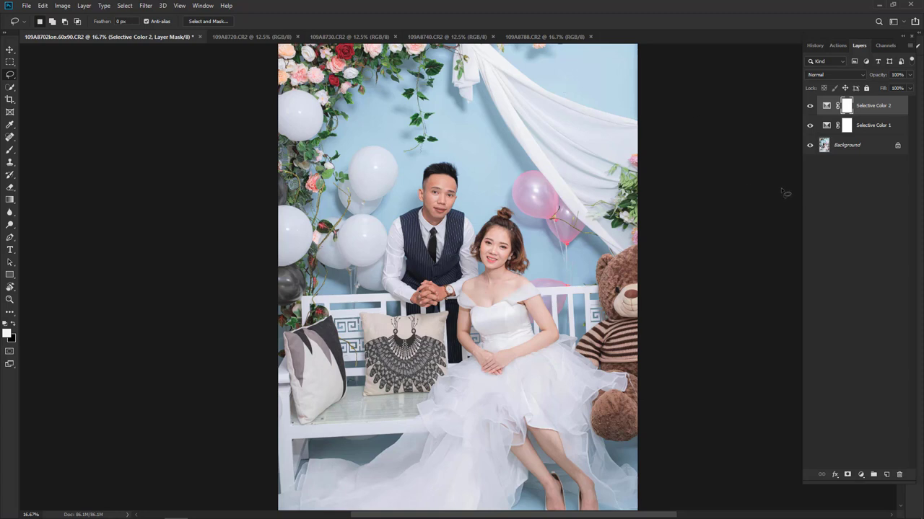
key("ctrl+minus")
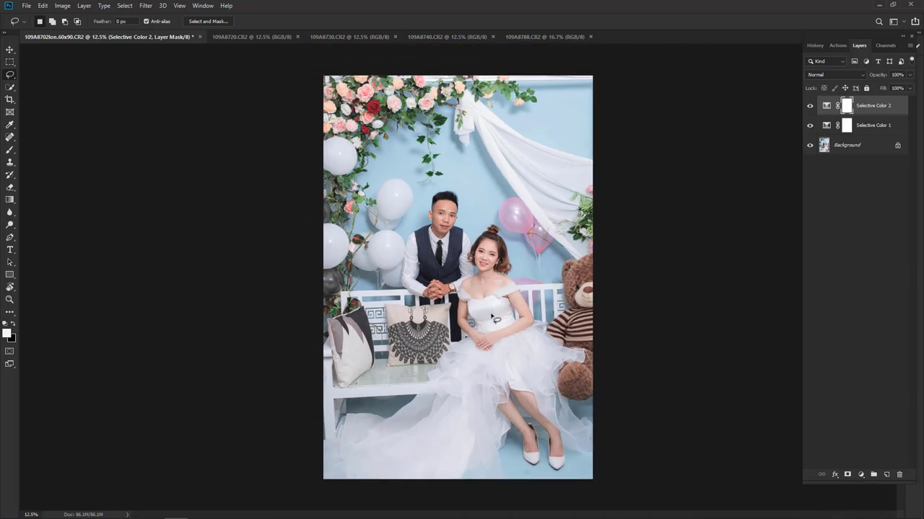
mouse_move(450, 202)
left_mouse_down()
mouse_move(563, 325)
mouse_move(542, 224)
left_mouse_up()
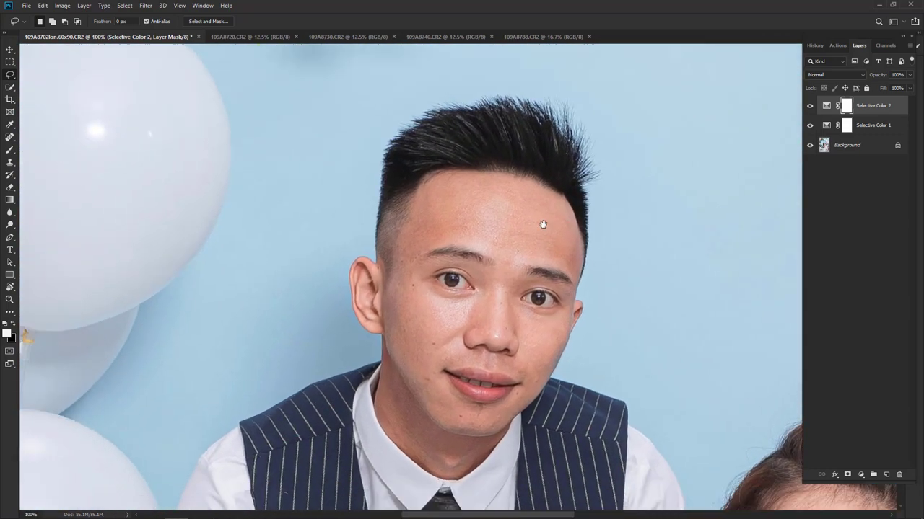
key("ctrl+plus")
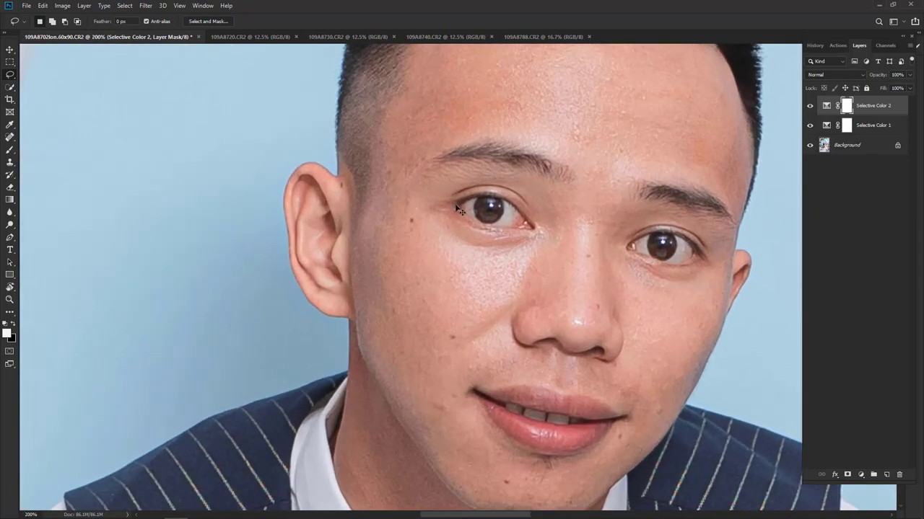
key("ctrl+minus")
key("ctrl+minus")
left_click_drag(625, 395, 561, 290)
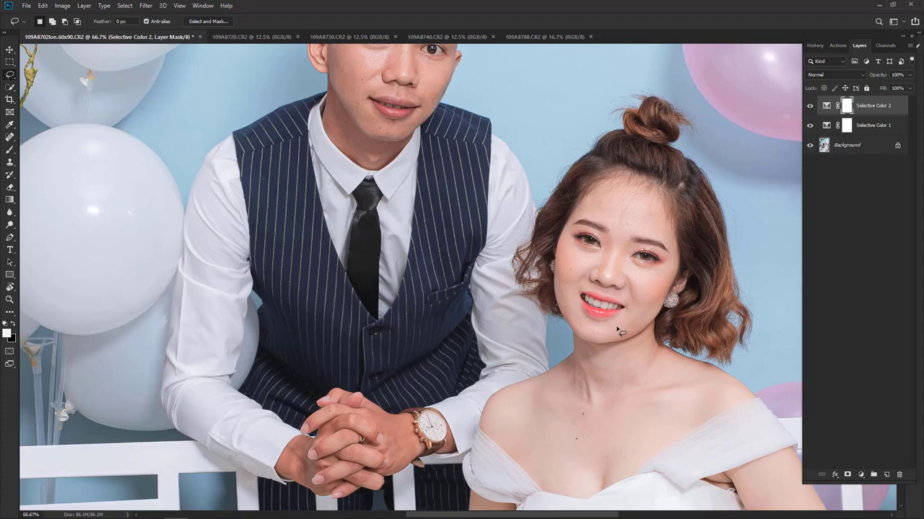
key("ctrl+minus")
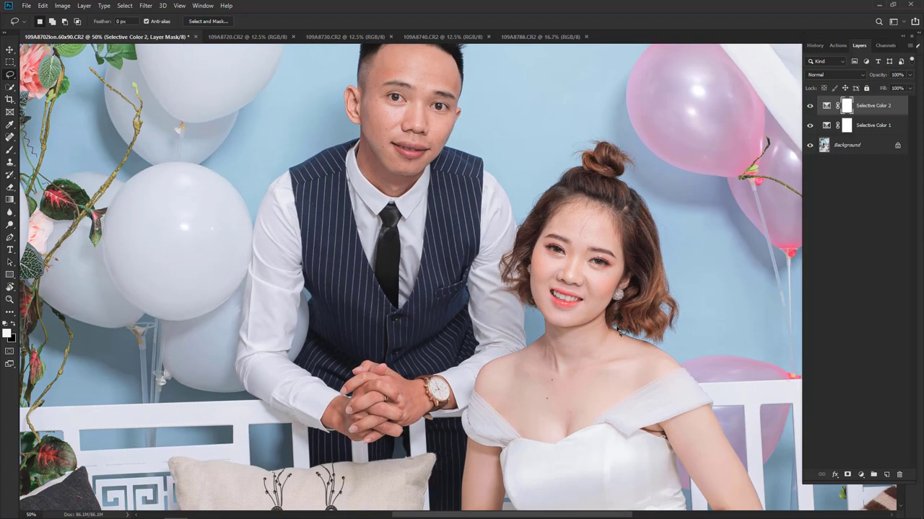
key("ctrl+minus")
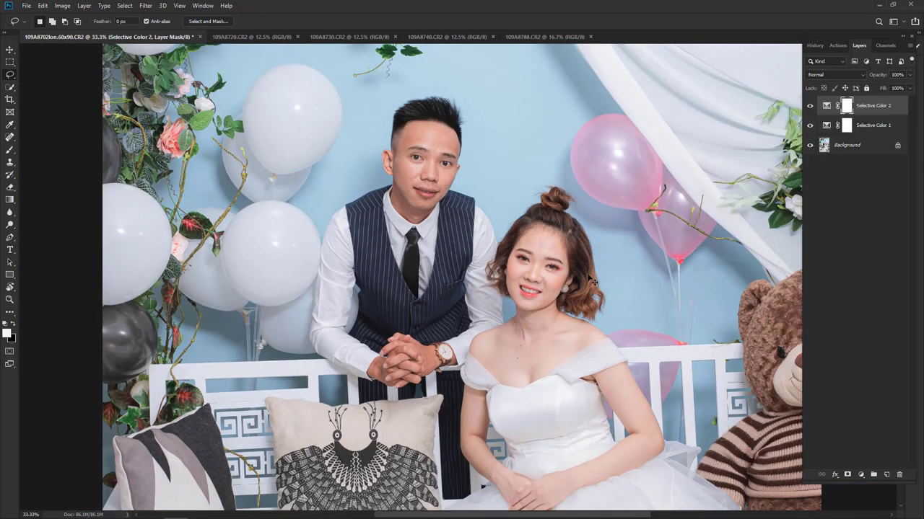
key("ctrl+minus")
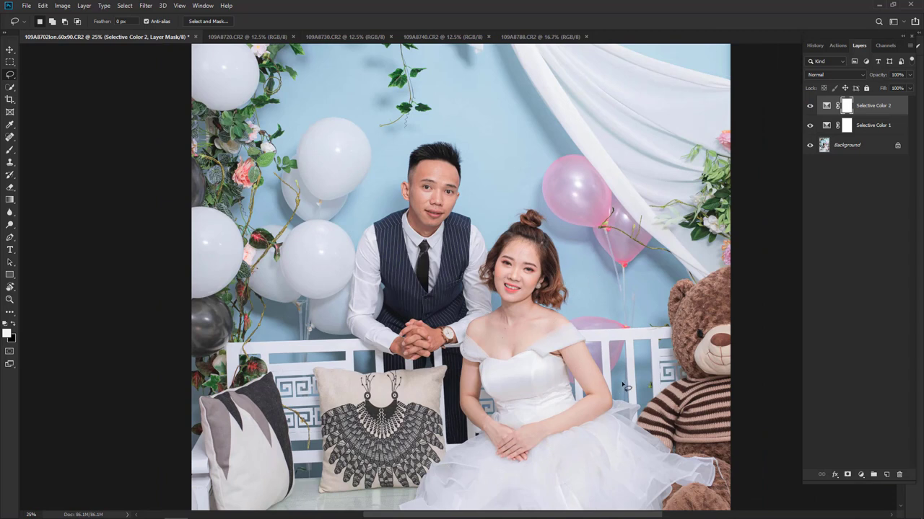
scroll(585, 393, "up", 1)
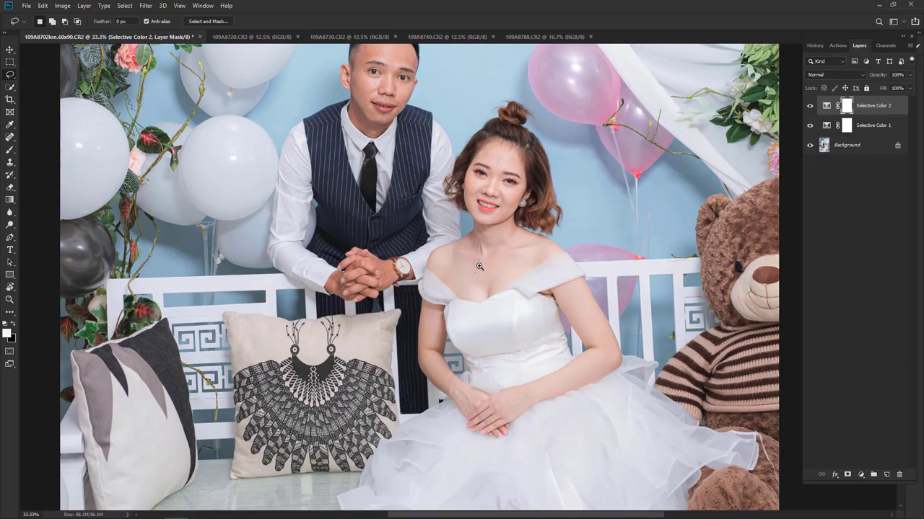
scroll(478, 267, "up", 1)
scroll(671, 263, "up", 1)
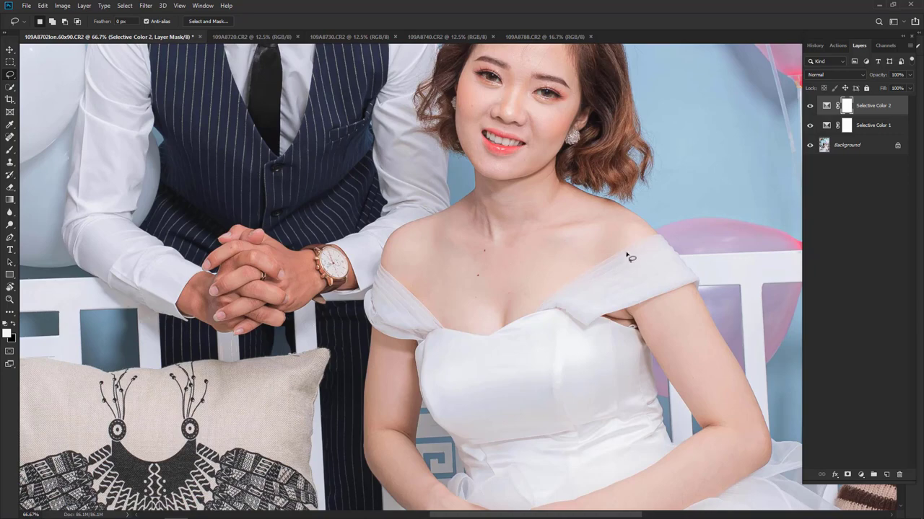
key("ctrl+minus")
key("ctrl+minus")
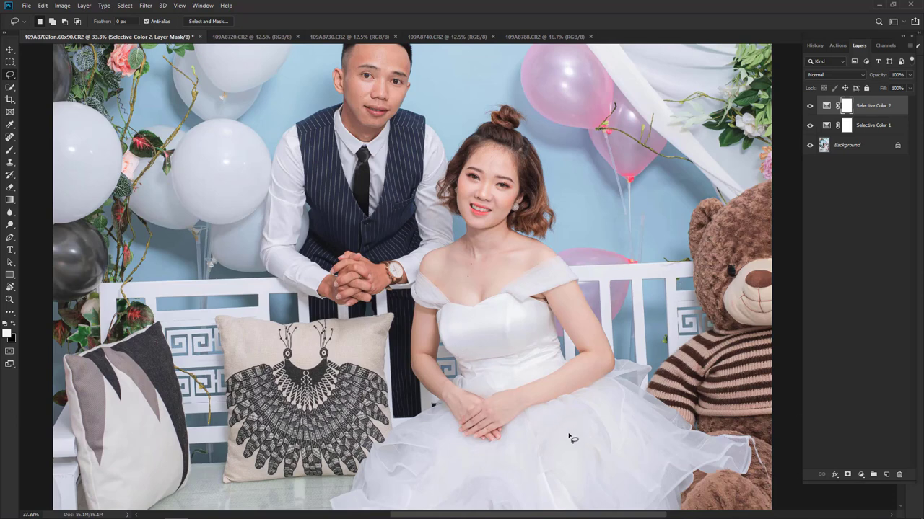
left_click(489, 349)
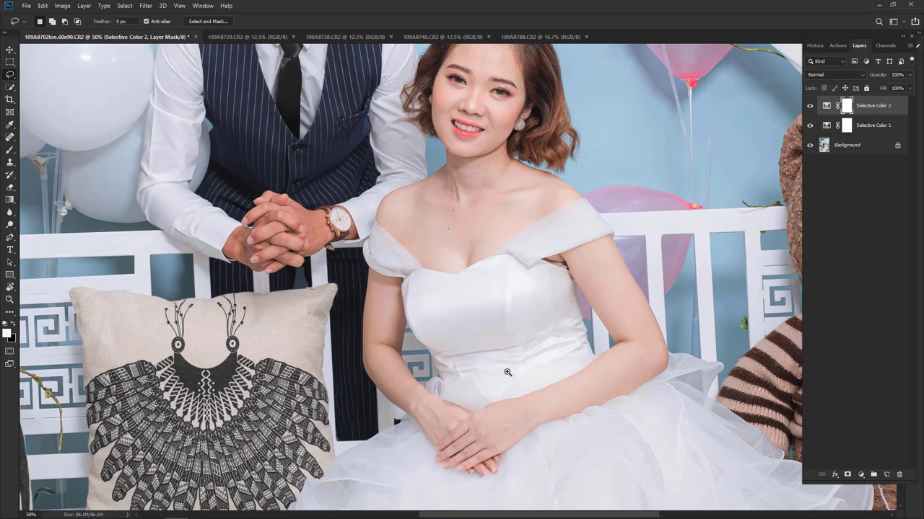
left_click_drag(415, 379, 573, 329)
scroll(519, 329, "up", 3)
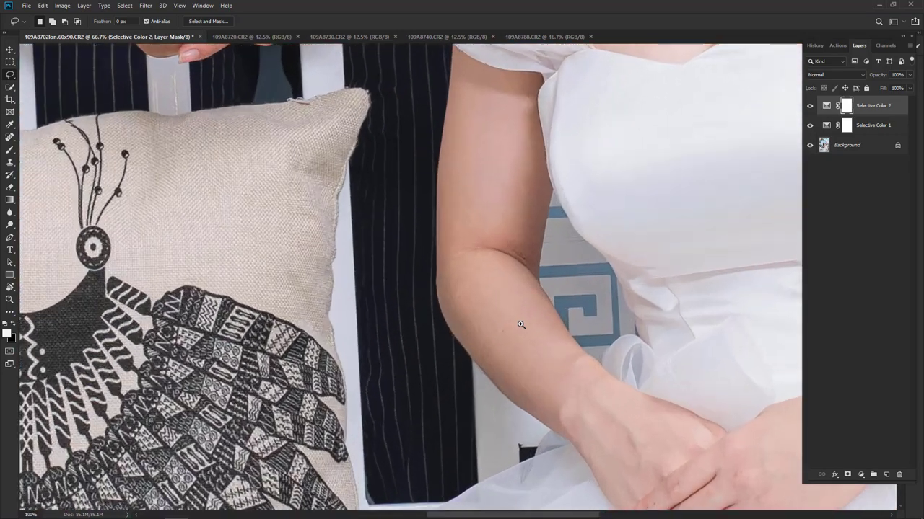
left_click_drag(503, 358, 515, 337)
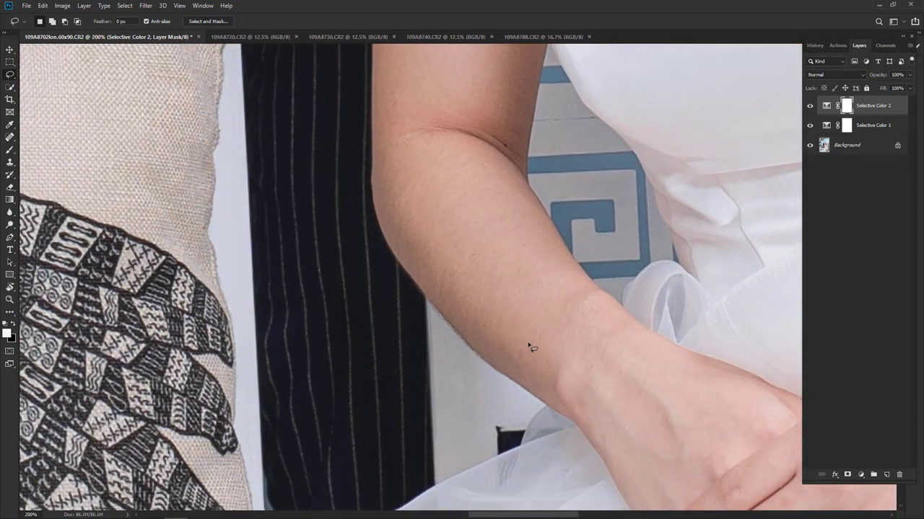
key("t")
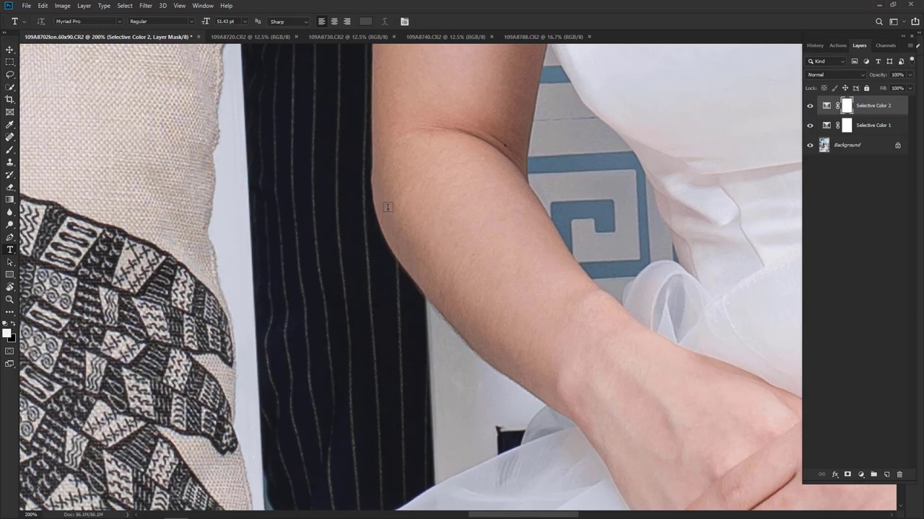
key("l")
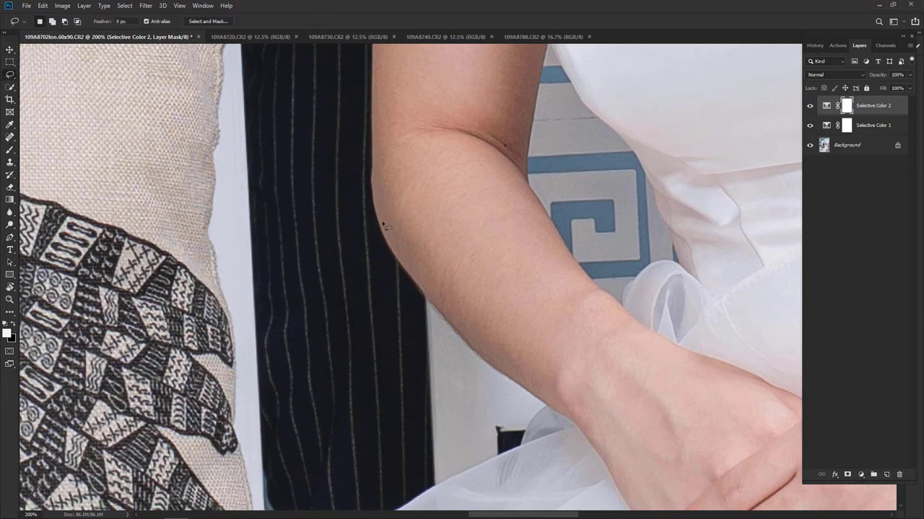
- Zoom in on the bride's forearm, then on her face and shoulders
mouse_move(388, 238)
left_mouse_down()
mouse_move(492, 305)
mouse_move(557, 413)
left_mouse_up()
key("ctrl+minus")
key("ctrl+minus")
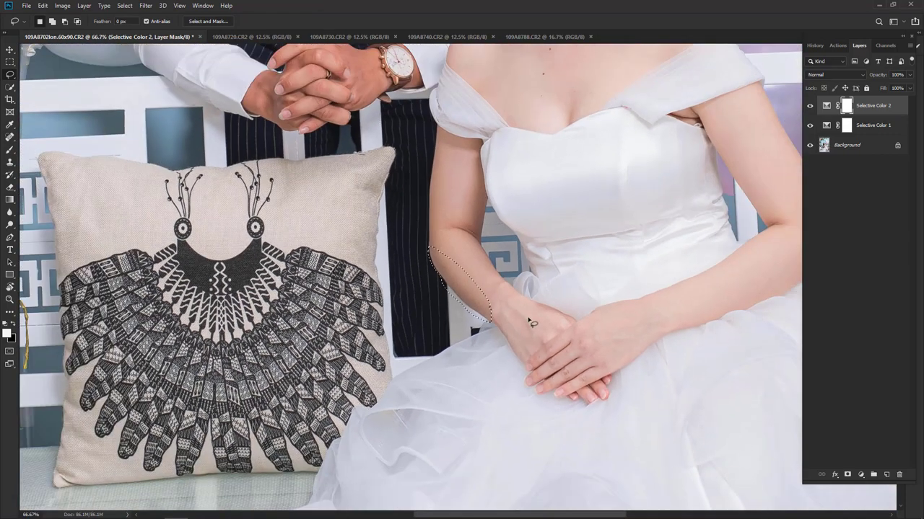
scroll(530, 323, "up", 3)
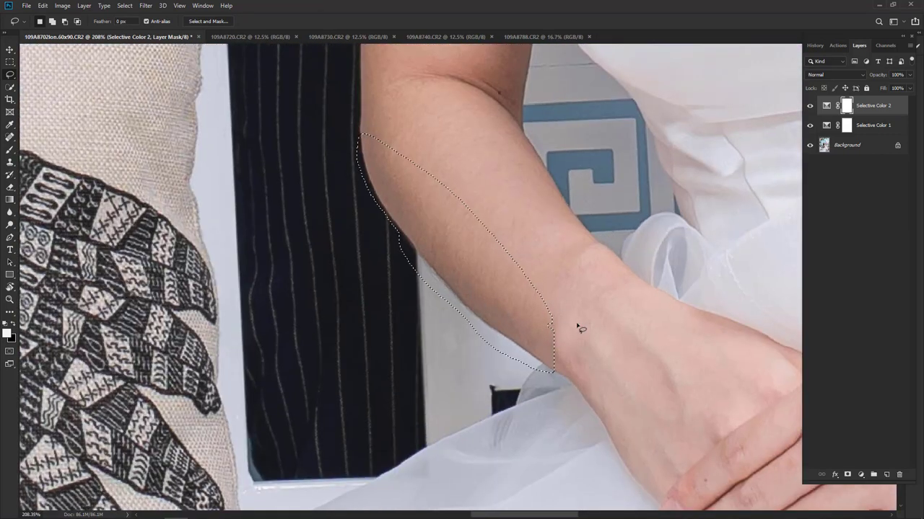
key("ctrl+0")
scroll(597, 310, "up", 3)
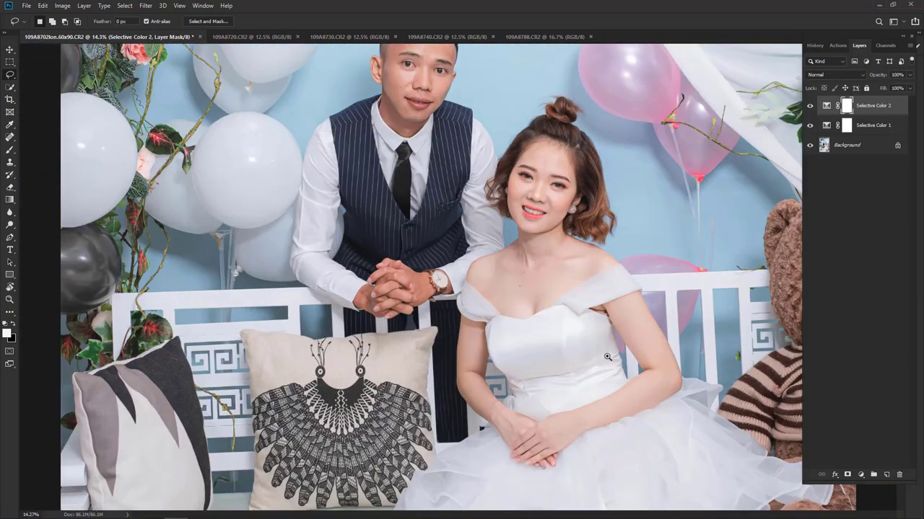
scroll(597, 310, "up", 1)
scroll(532, 313, "up", 2)
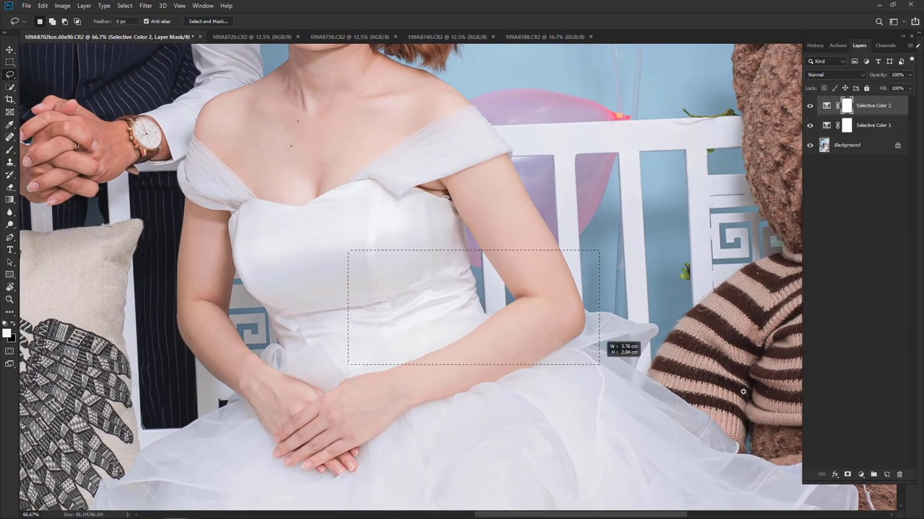
scroll(611, 351, "up", 3)
scroll(635, 358, "left", 3)
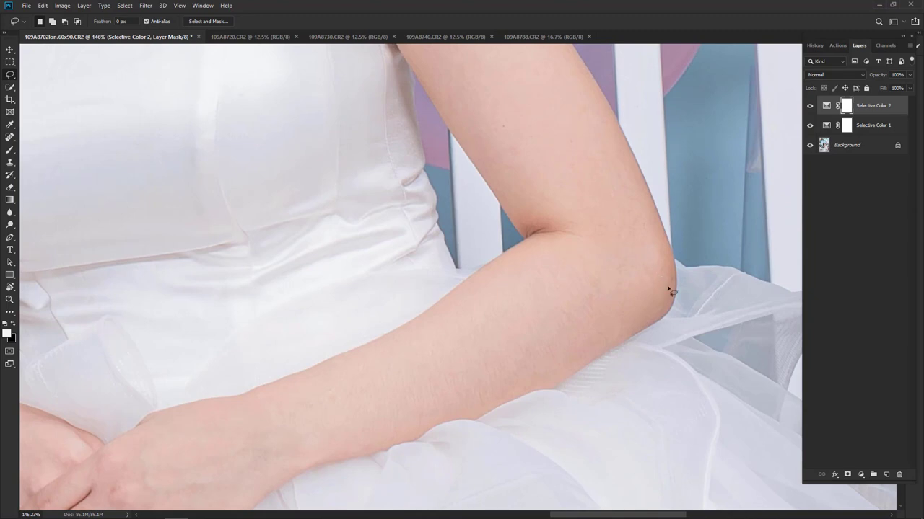
scroll(657, 315, "down", 2)
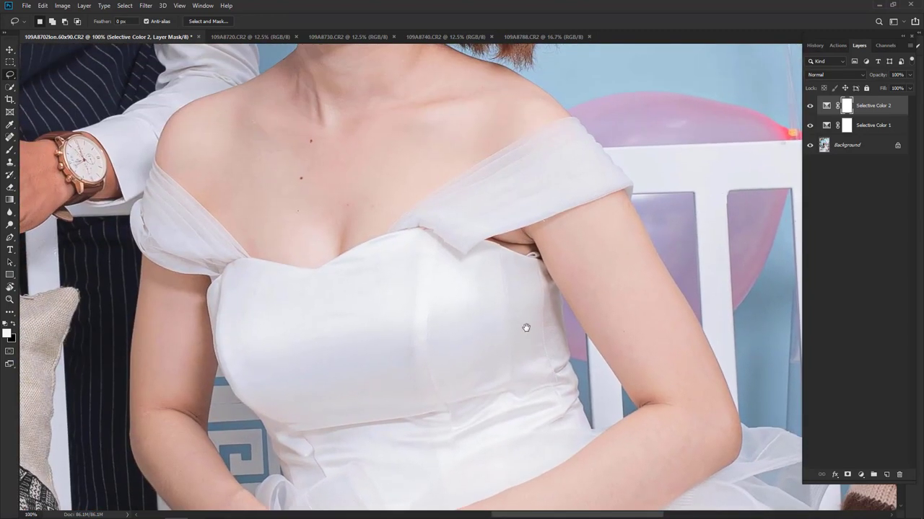
left_click_drag(407, 185, 550, 360)
scroll(549, 359, "up", 1)
scroll(487, 282, "up", 1)
scroll(487, 282, "up", 1)
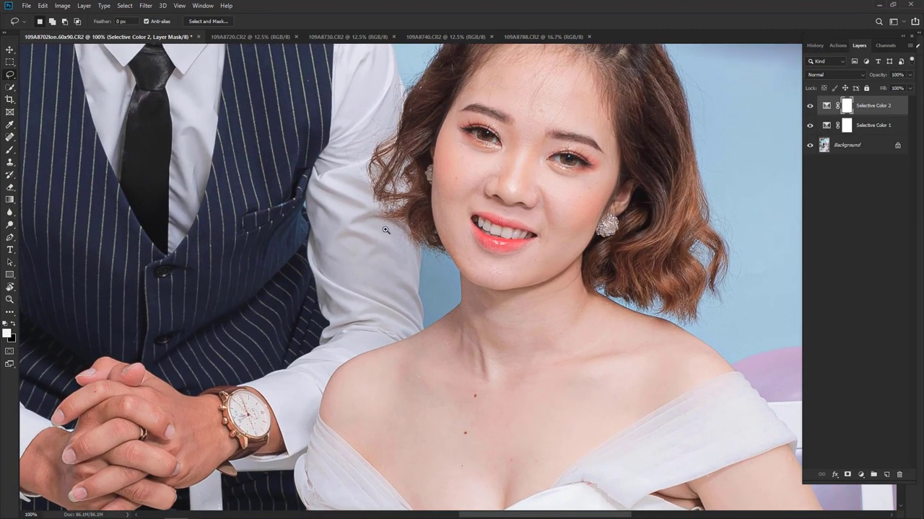
scroll(418, 294, "up", 3)
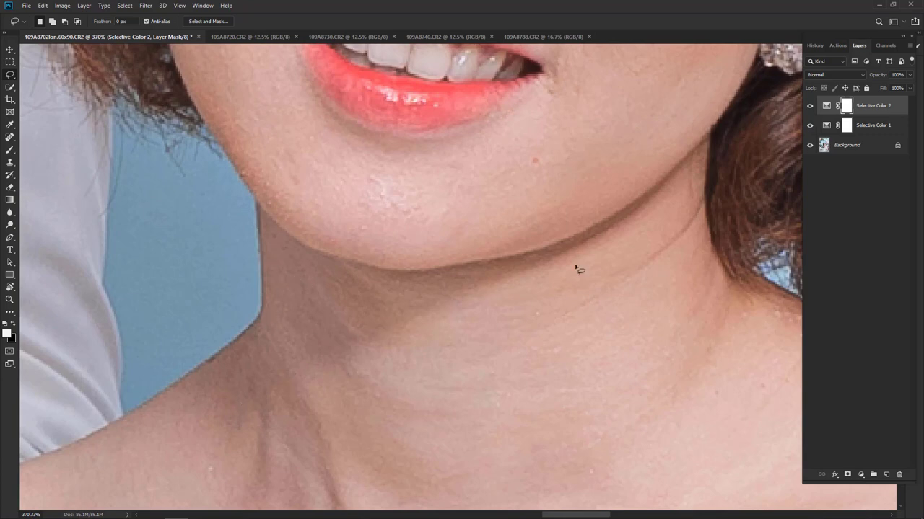
- Fit the photo, then zoom to 200% on the groom's chin and neck
key("ctrl+0")
scroll(487, 237, "up", 2)
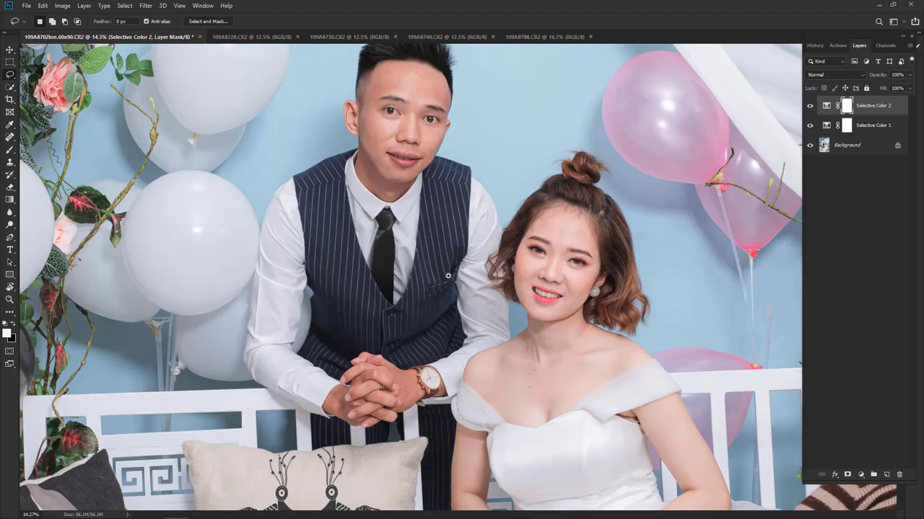
scroll(505, 267, "up", 1)
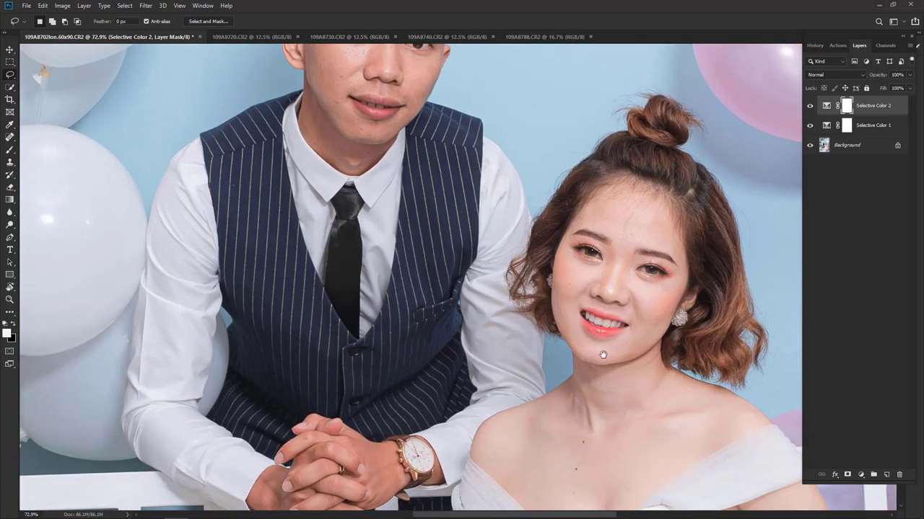
left_click_drag(371, 196, 408, 303)
scroll(421, 233, "up", 1)
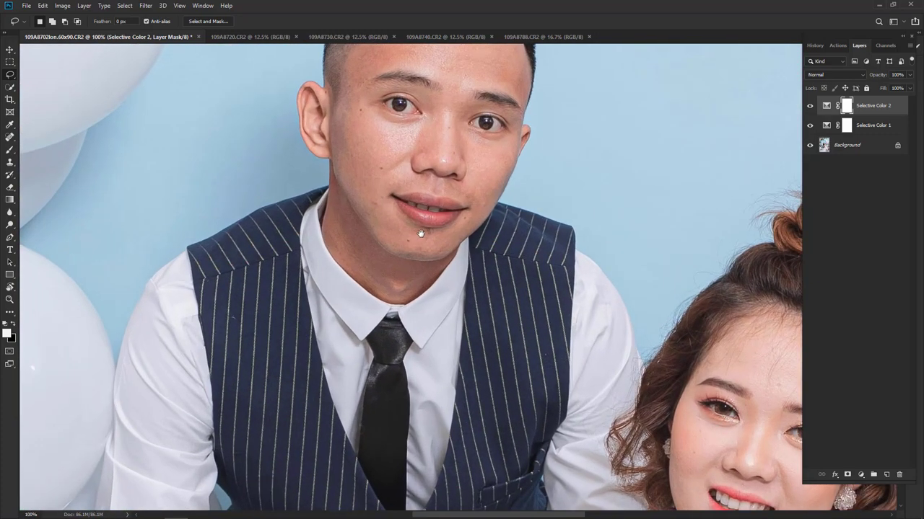
scroll(440, 245, "down", 1)
scroll(379, 289, "up", 2)
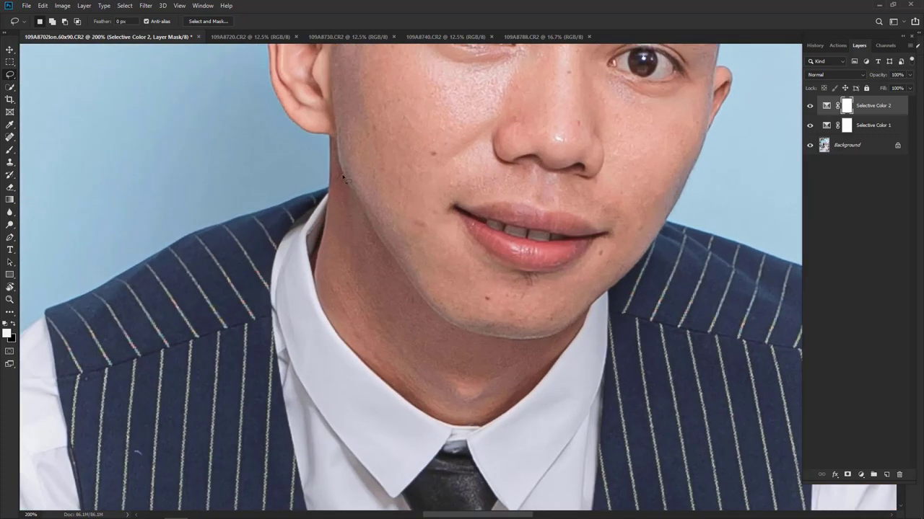
- Lasso the groom's cheek, jaw and neck to check the skin, then deselect
mouse_move(361, 85)
left_mouse_down()
mouse_move(469, 296)
mouse_move(566, 267)
mouse_move(487, 423)
mouse_move(280, 141)
mouse_move(417, 220)
left_mouse_up()
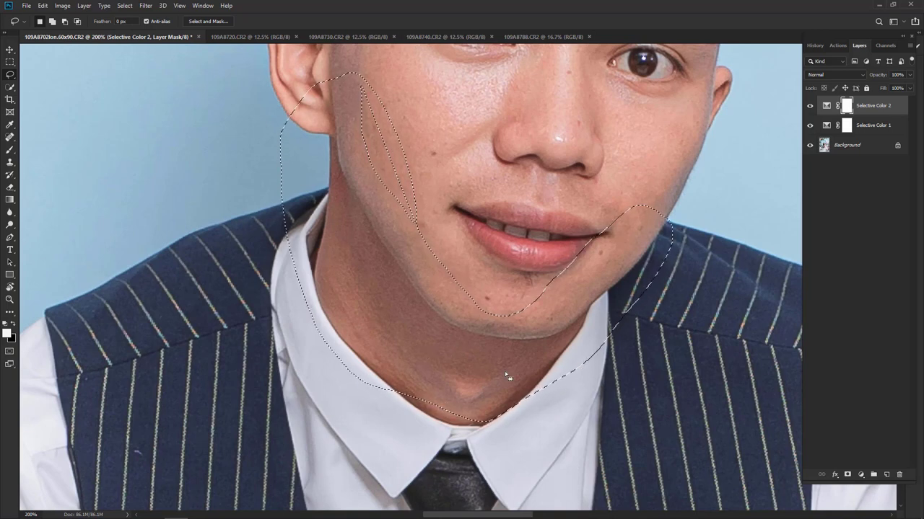
key("ctrl+d")
key("ctrl+minus")
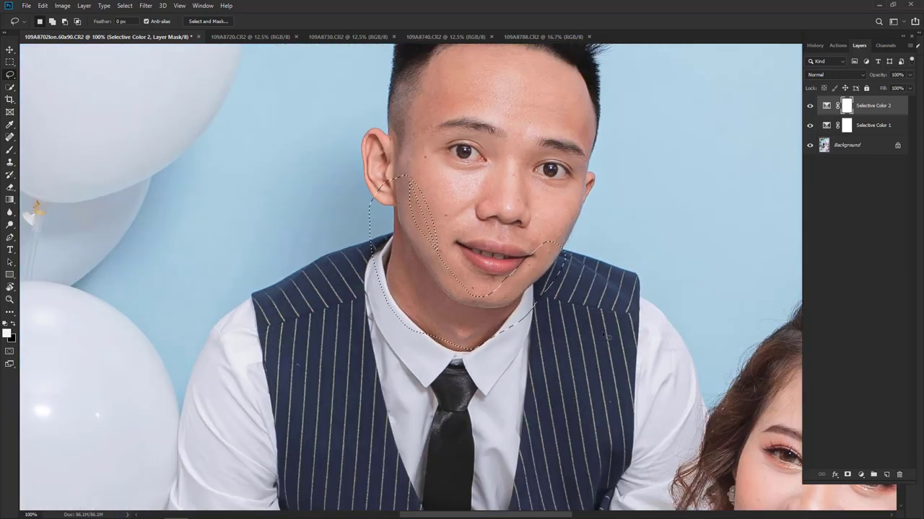
scroll(430, 279, "up", 5)
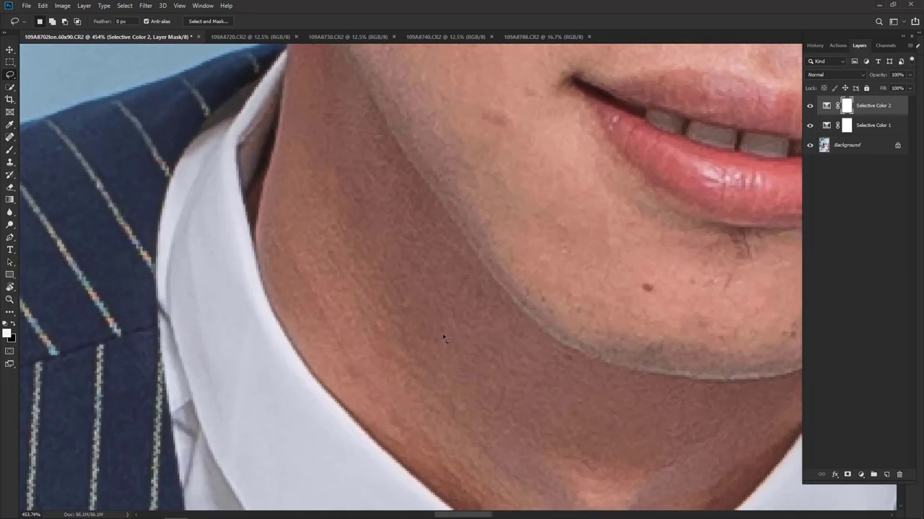
scroll(446, 347, "down", 4)
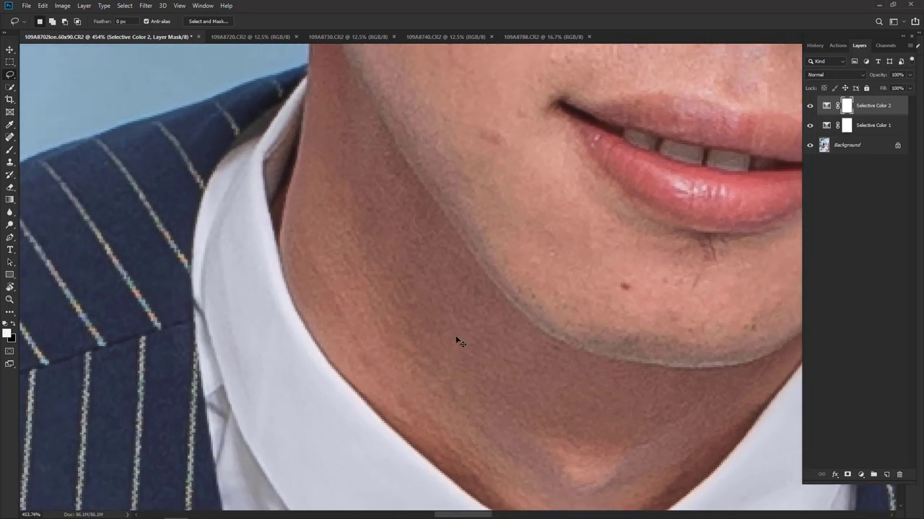
scroll(512, 349, "down", 2)
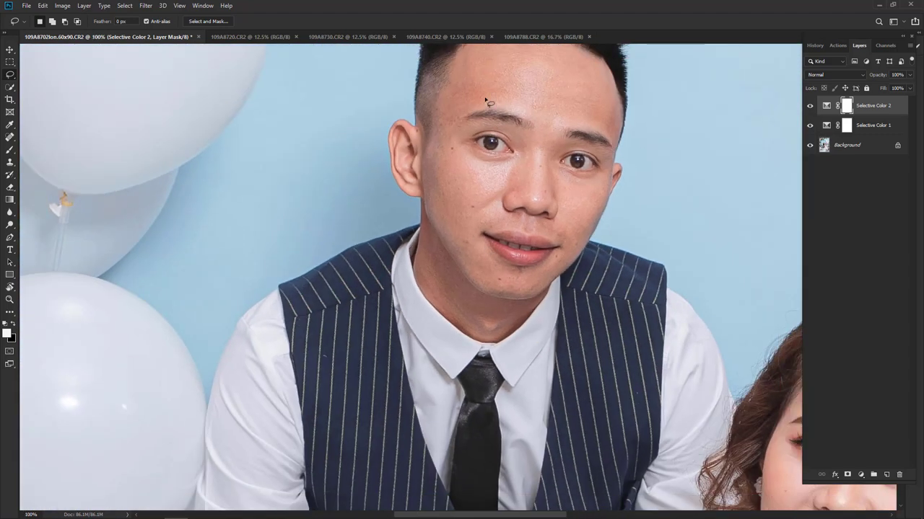
- Centre on the groom's face, lasso his jaw from collar to ear, then deselect
key("ctrl+0")
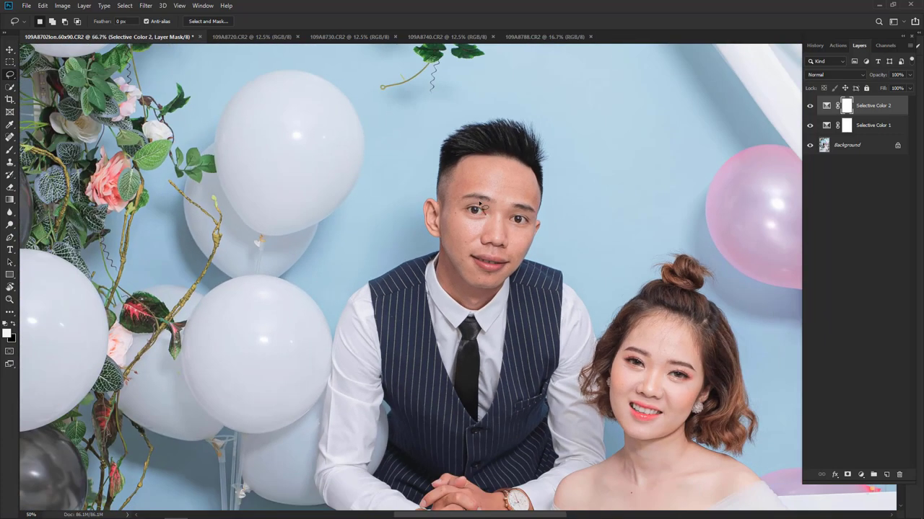
scroll(502, 296, "up", 5)
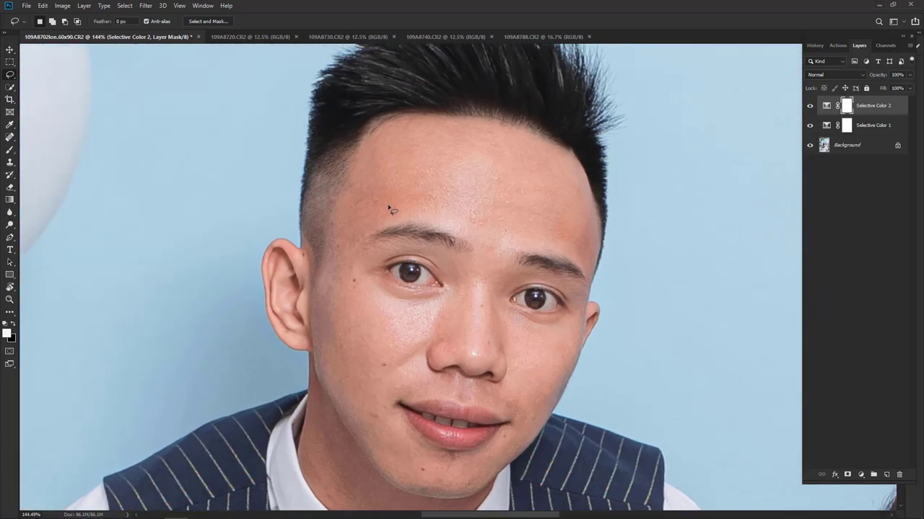
left_click_drag(443, 469, 465, 330)
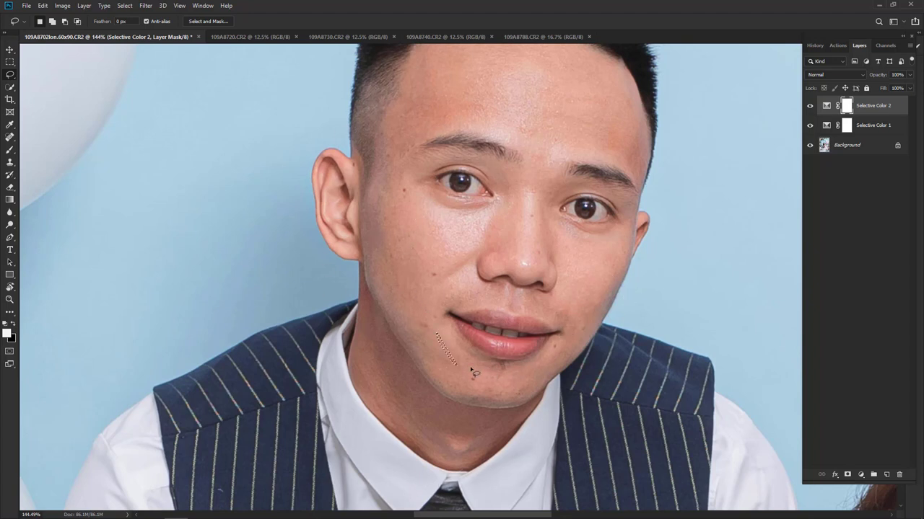
mouse_move(610, 372)
left_mouse_down()
mouse_move(395, 100)
mouse_move(610, 393)
left_mouse_up()
key("ctrl+minus")
key("ctrl+minus")
key("ctrl+minus")
key("ctrl+minus")
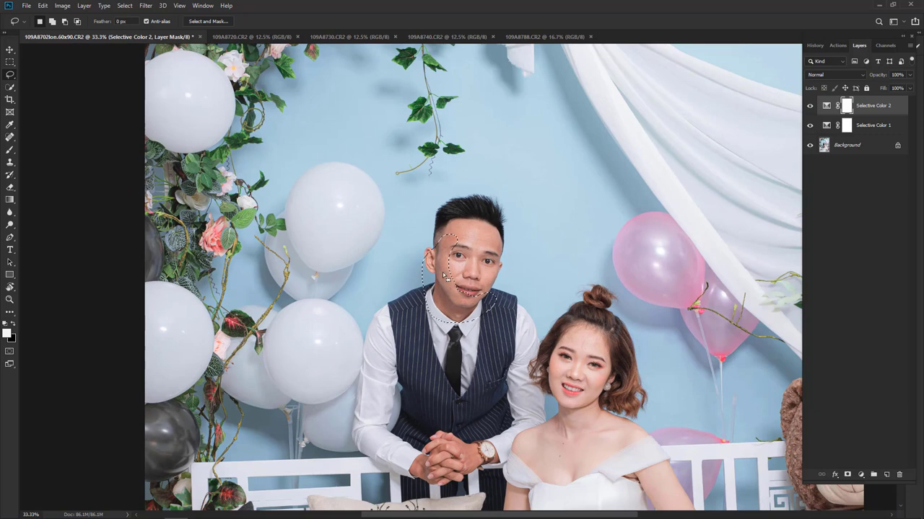
key("ctrl+d")
- Lasso the groom's face and chin, then clear the selection
left_click_drag(479, 395, 470, 293)
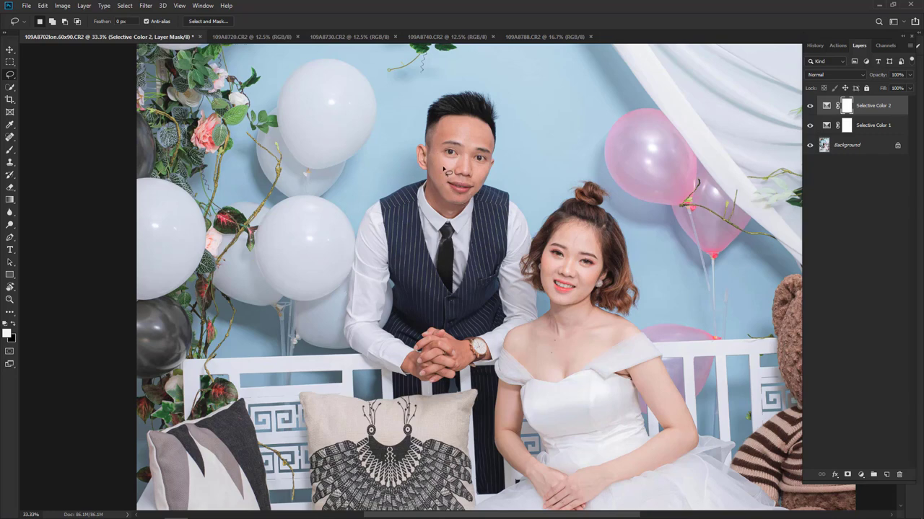
left_click_drag(442, 165, 435, 161)
key("ctrl+d")
- Pan up the groom's face to the hairline, fit the photo, then zoom in on the bride's face
scroll(415, 140, "up", 5)
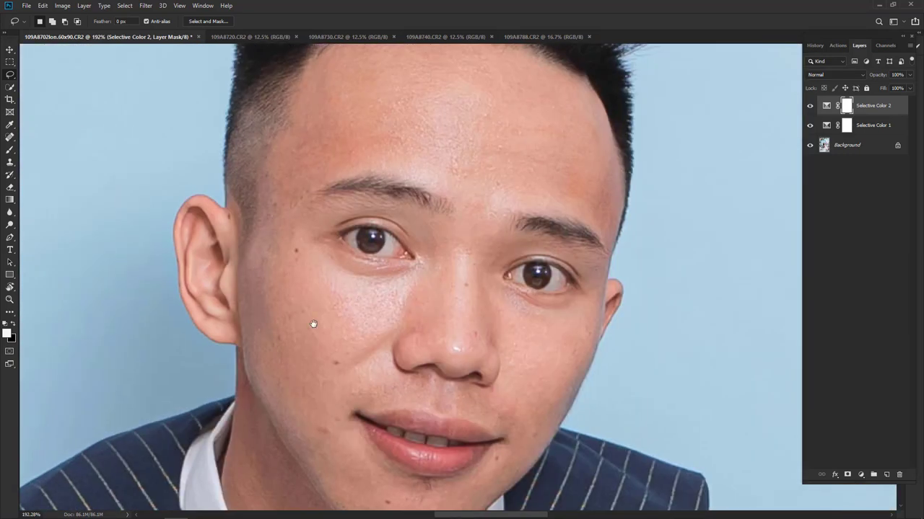
left_click_drag(529, 258, 313, 324)
mouse_move(710, 332)
left_mouse_down()
mouse_move(531, 377)
mouse_move(439, 446)
left_mouse_up()
mouse_move(319, 164)
left_mouse_down()
mouse_move(329, 305)
mouse_move(583, 296)
left_mouse_up()
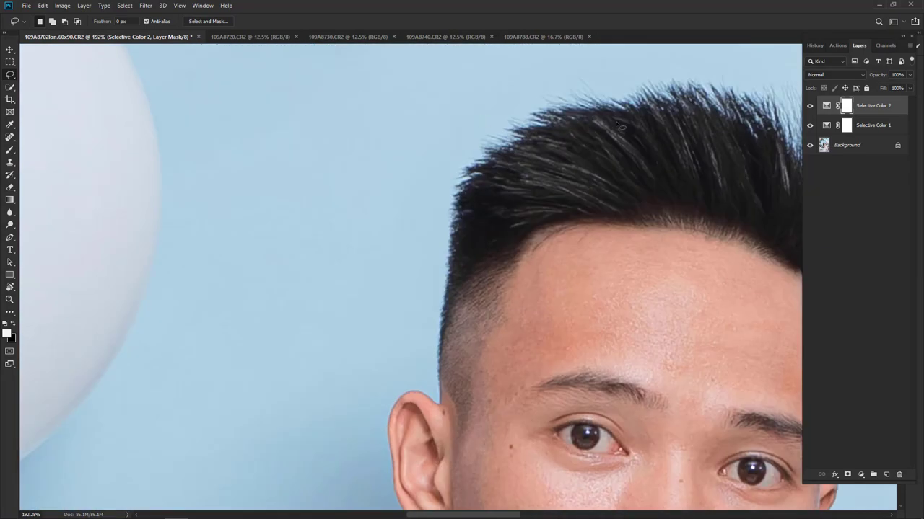
key("ctrl+0")
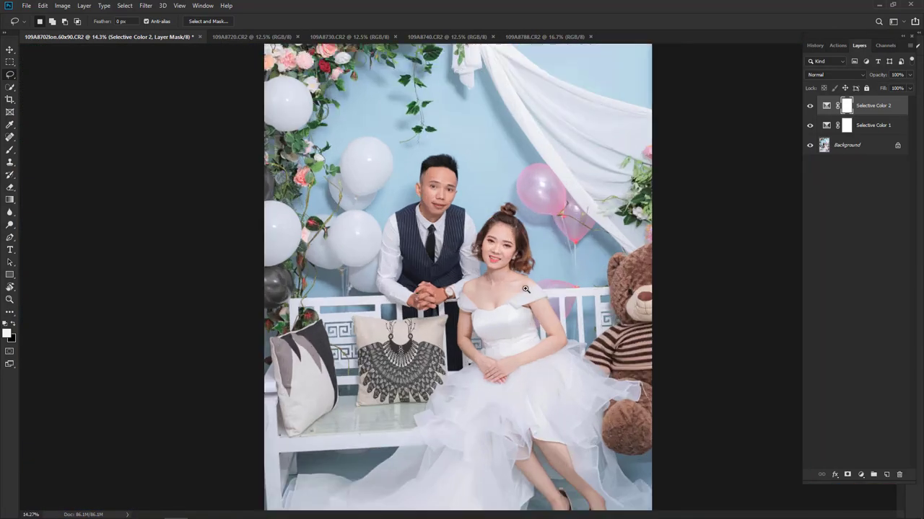
scroll(519, 251, "up", 5)
scroll(631, 350, "up", 5)
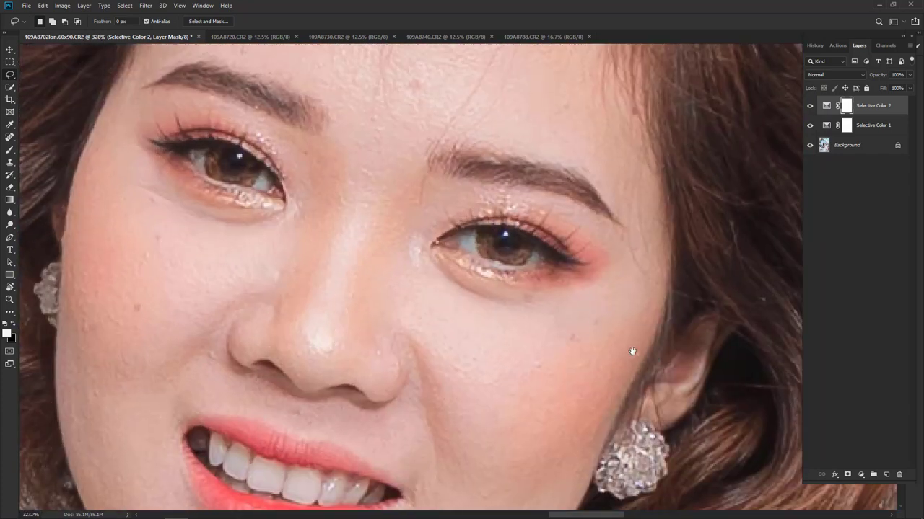
left_click_drag(542, 377, 590, 287)
left_click_drag(678, 368, 628, 308)
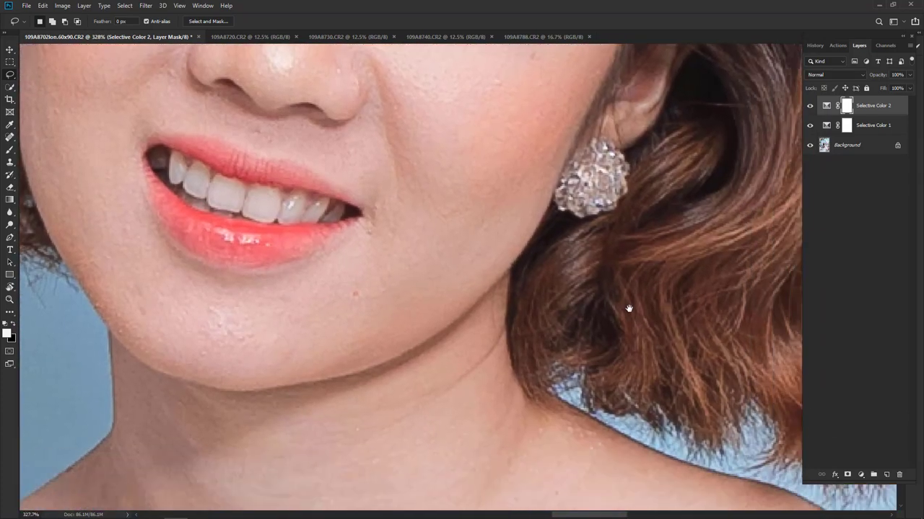
scroll(651, 386, "down", 2)
scroll(659, 385, "down", 2)
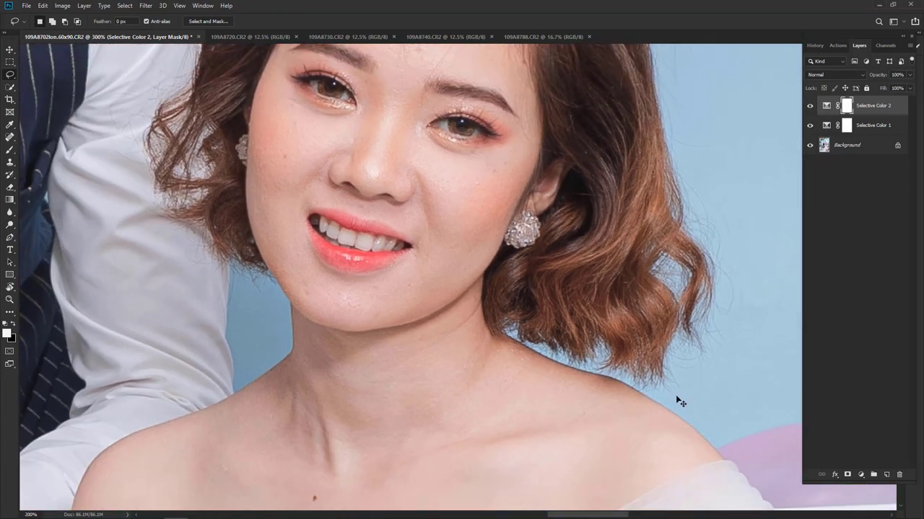
scroll(675, 395, "down", 1)
scroll(691, 388, "down", 1)
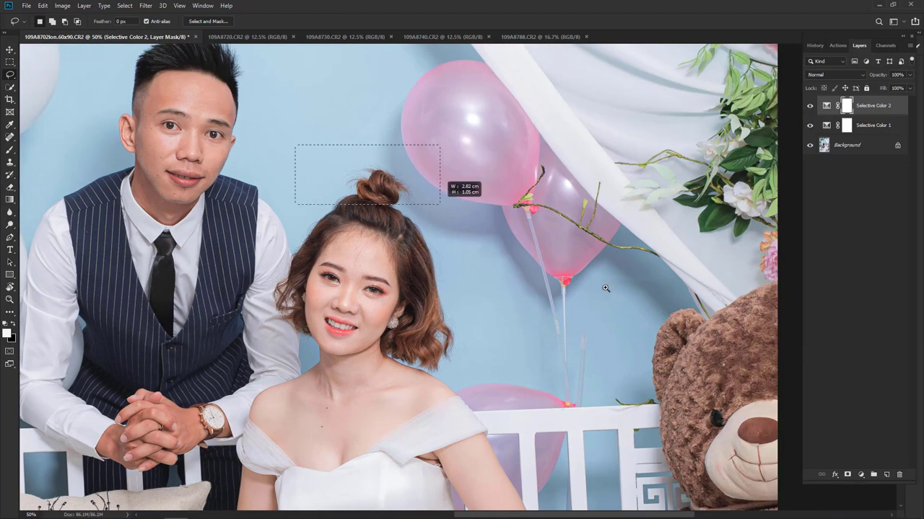
scroll(326, 180, "up", 4)
key("ctrl+0")
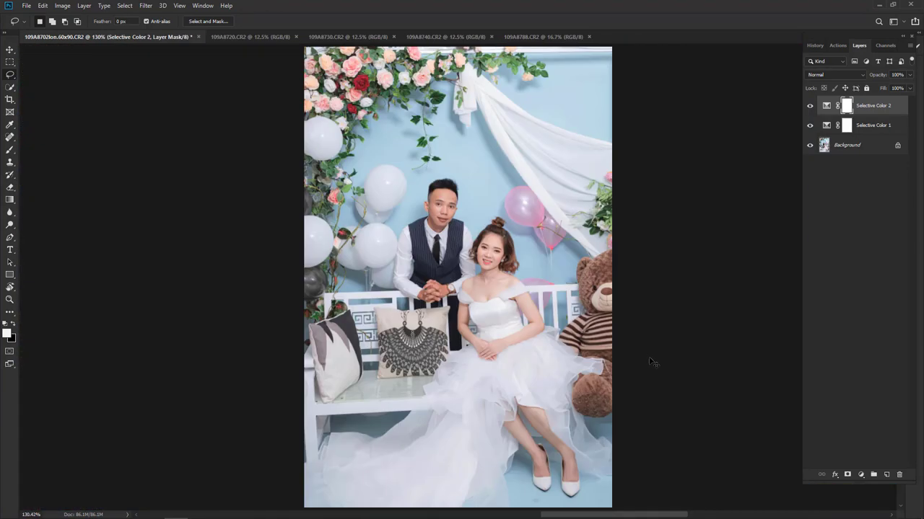
scroll(480, 153, "up", 1)
scroll(480, 153, "up", 4)
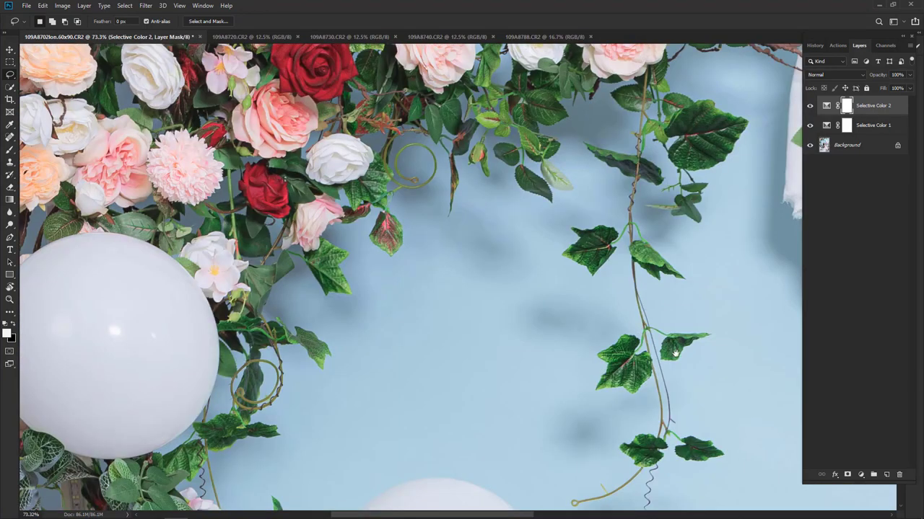
scroll(639, 310, "down", 2)
scroll(638, 366, "down", 3)
scroll(551, 303, "down", 3)
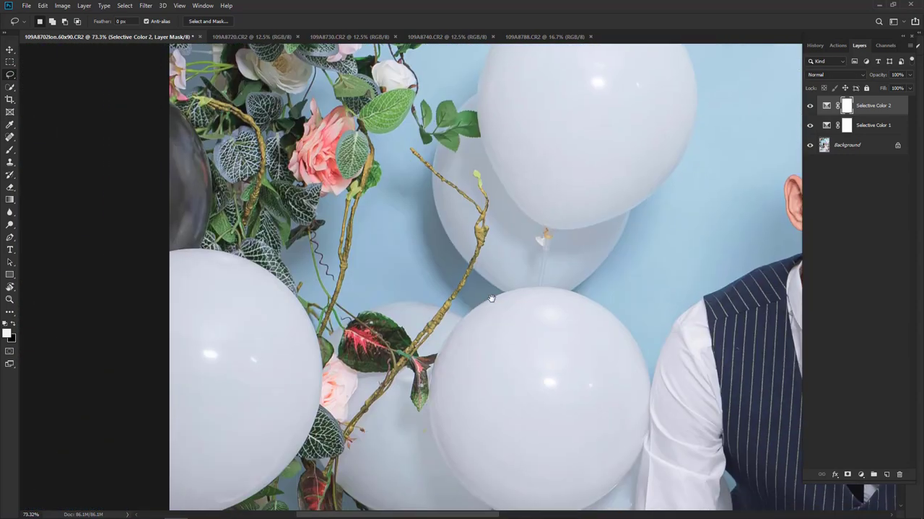
scroll(490, 301, "right", 3)
left_click_drag(540, 405, 488, 288)
scroll(487, 290, "right", 2)
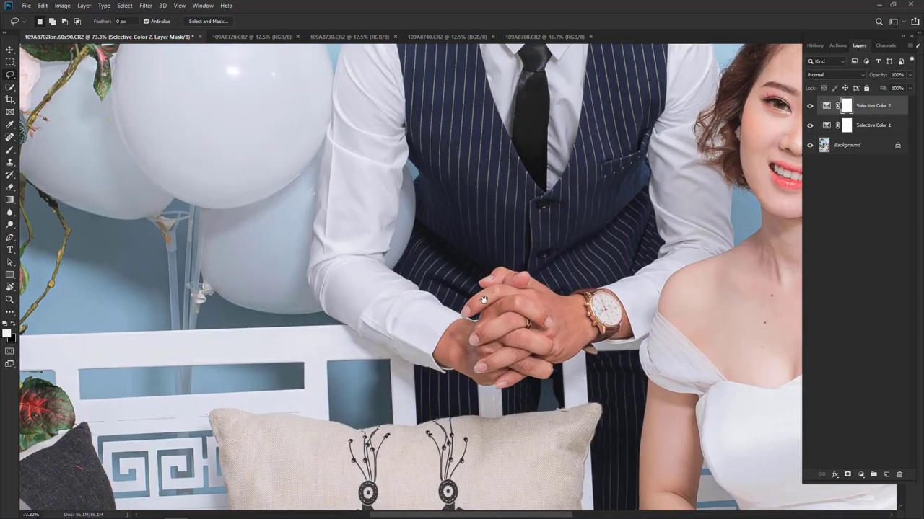
key("ctrl+0")
scroll(665, 288, "up", 1)
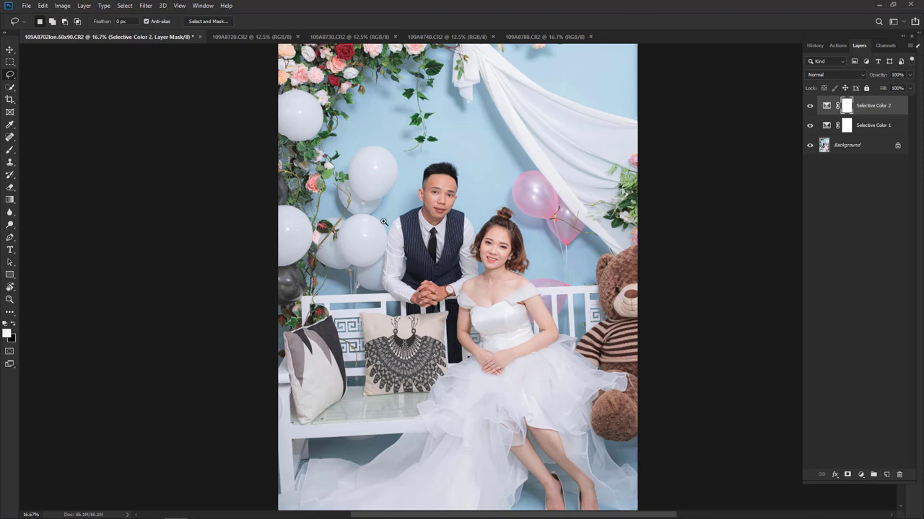
left_click_drag(470, 270, 502, 274)
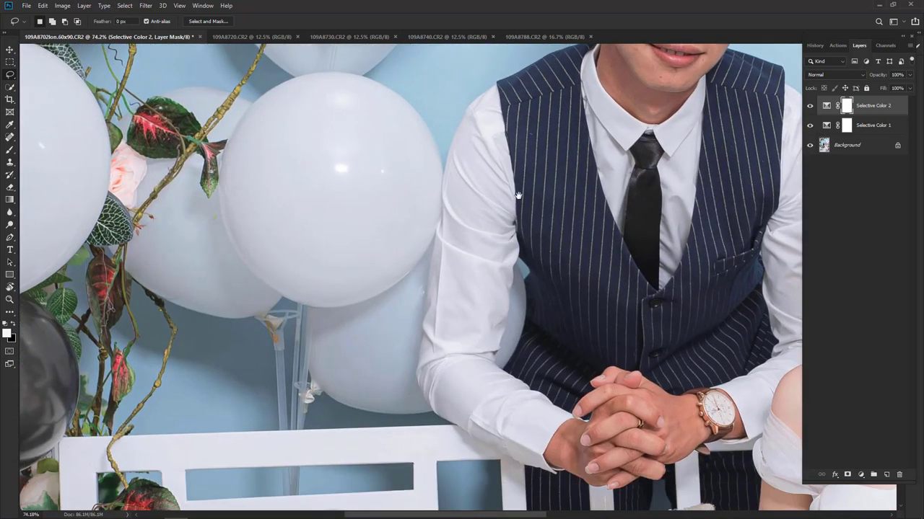
left_click_drag(507, 202, 466, 241)
scroll(452, 267, "up", 2)
scroll(430, 273, "up", 3)
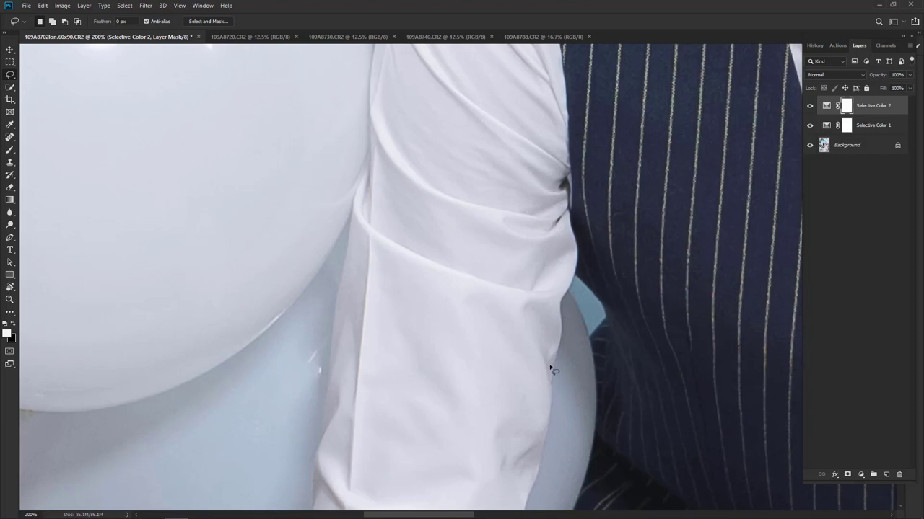
scroll(550, 370, "down", 3)
left_click_drag(570, 148, 469, 264)
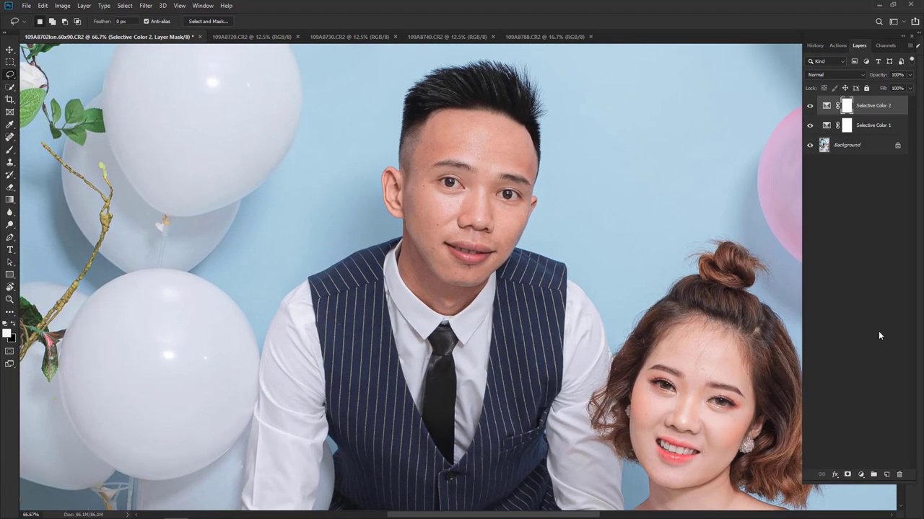
- Merge the Selective Color layers with Ctrl+Shift+E, then play the chosen recorded retouch action, adding Group 1
key("ctrl+shift+e")
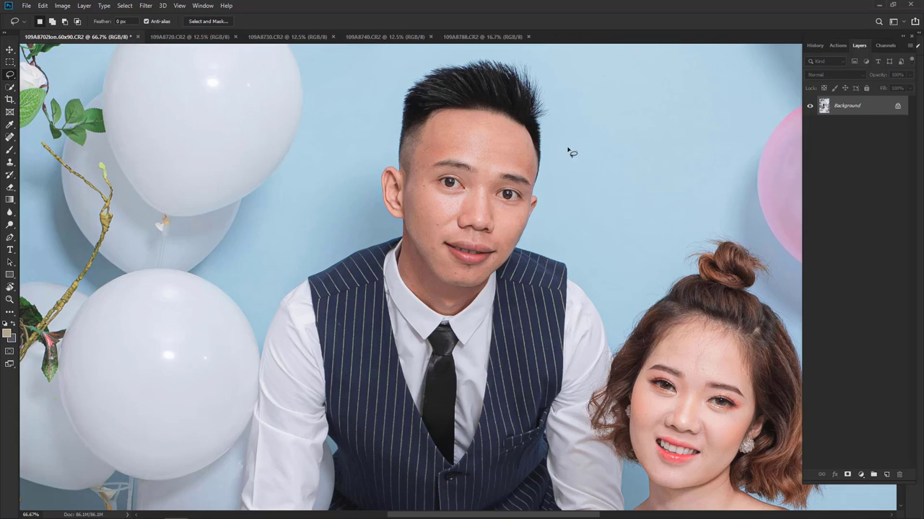
left_click(837, 46)
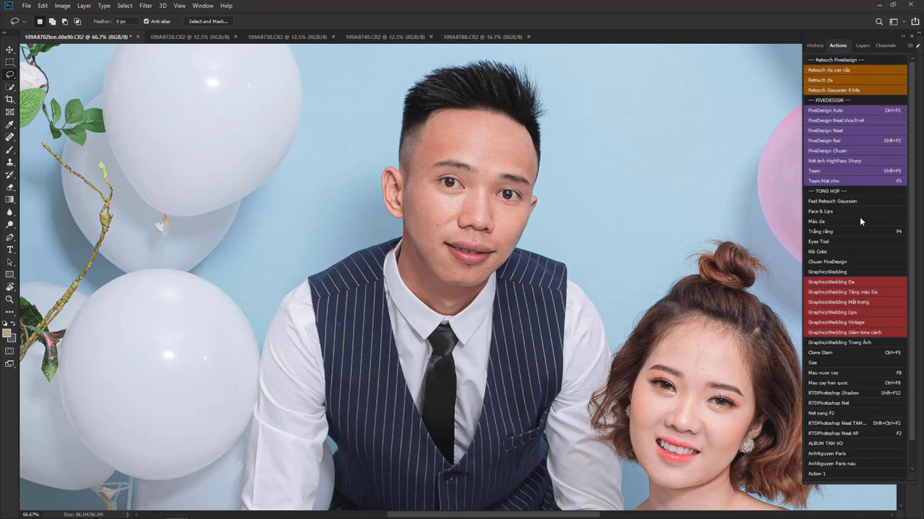
scroll(860, 224, "down", 3)
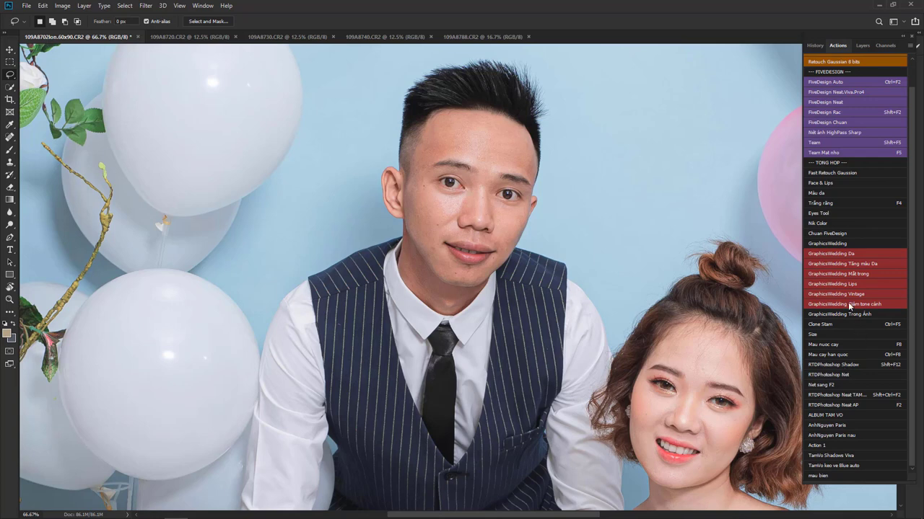
scroll(848, 302, "up", 3)
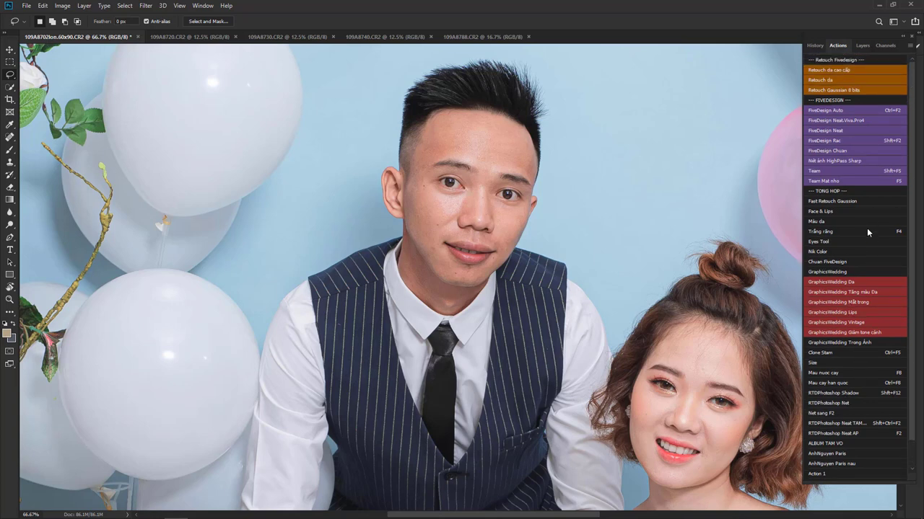
scroll(867, 233, "down", 1)
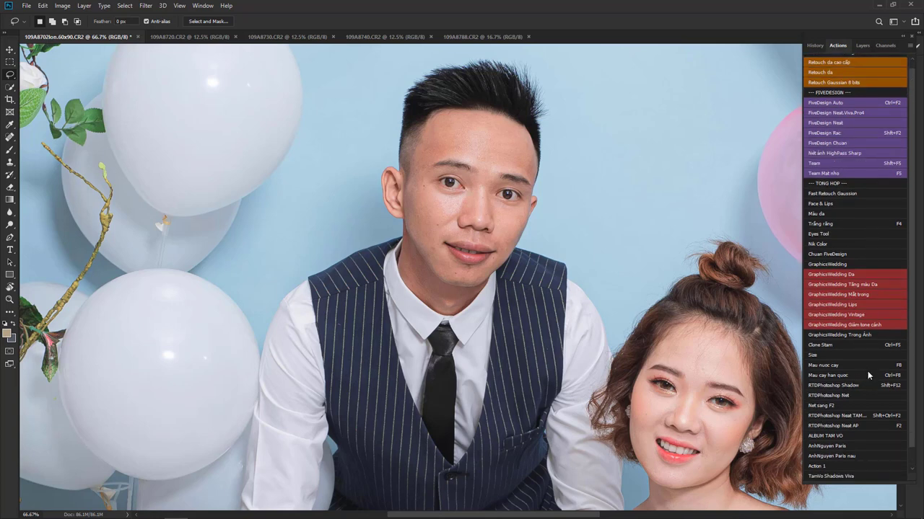
scroll(867, 375, "down", 2)
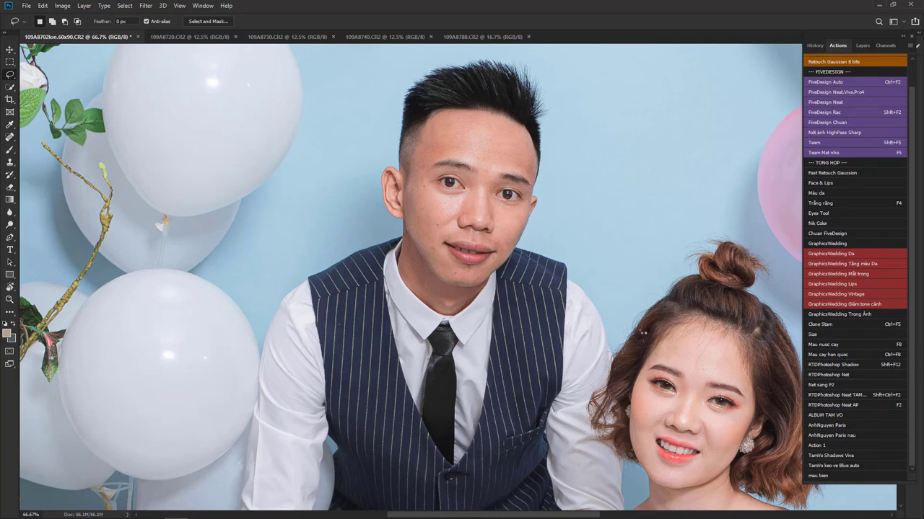
key("ctrl+g")
- Return to the Layers panel and inspect the man's eyes and the woman's face up close
scroll(507, 284, "up", 5)
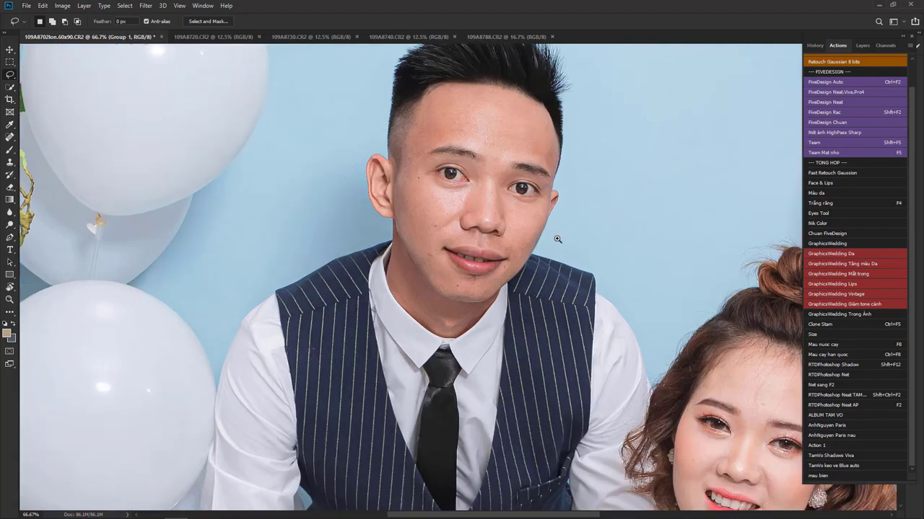
key("ctrl+minus")
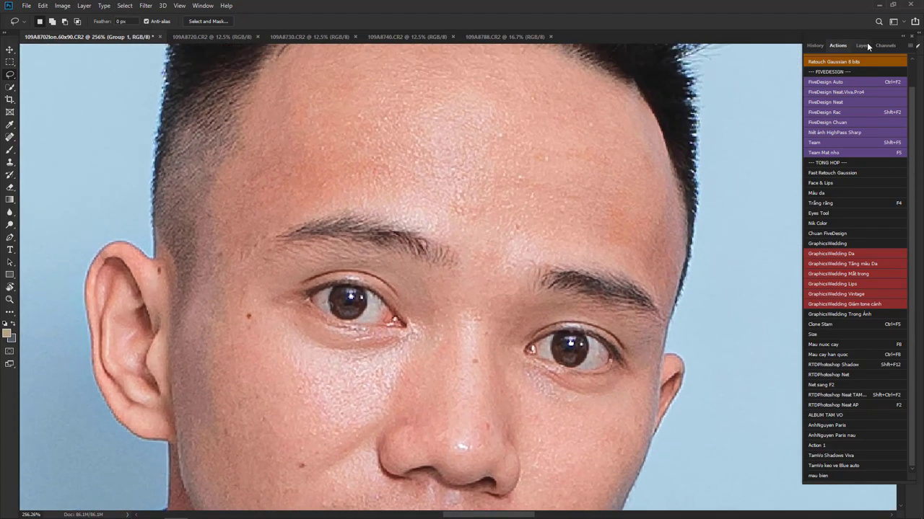
left_click(859, 45)
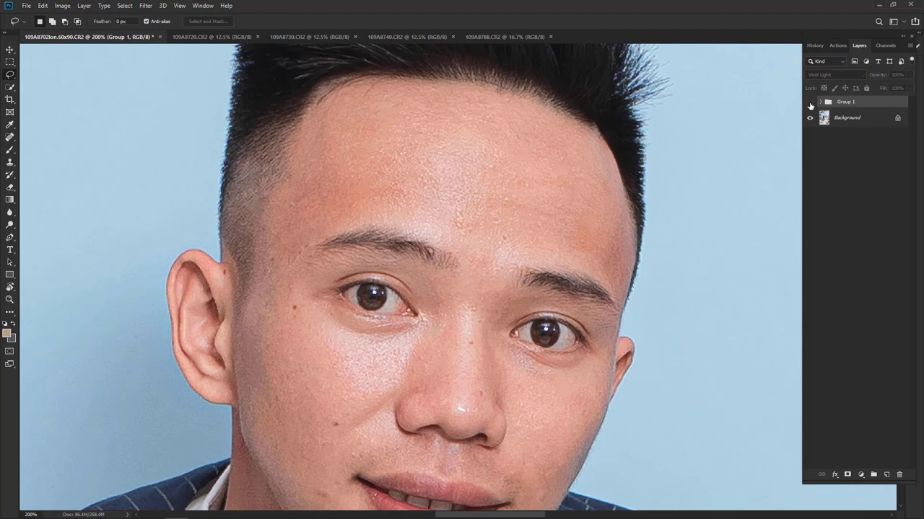
key("ctrl+plus")
scroll(536, 361, "down", 1, "alt")
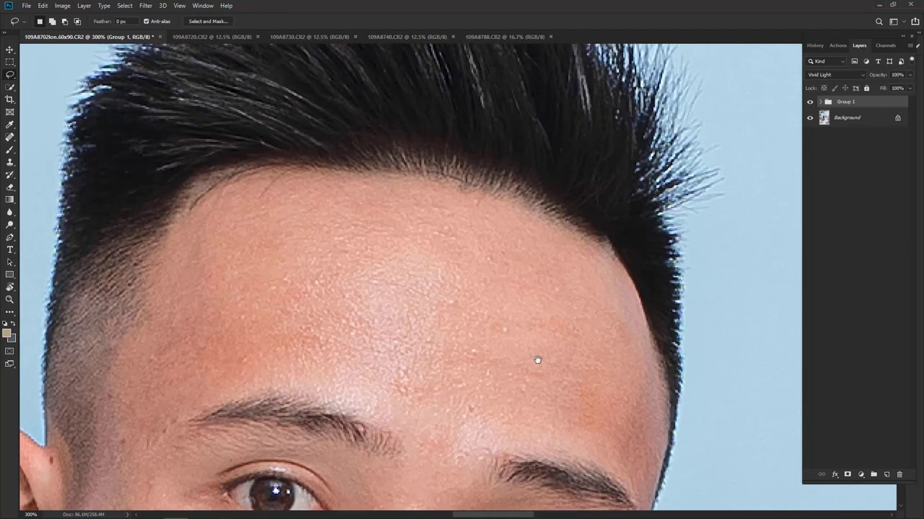
scroll(567, 274, "up", 3)
scroll(563, 333, "down", 3, "alt")
scroll(564, 333, "down", 3)
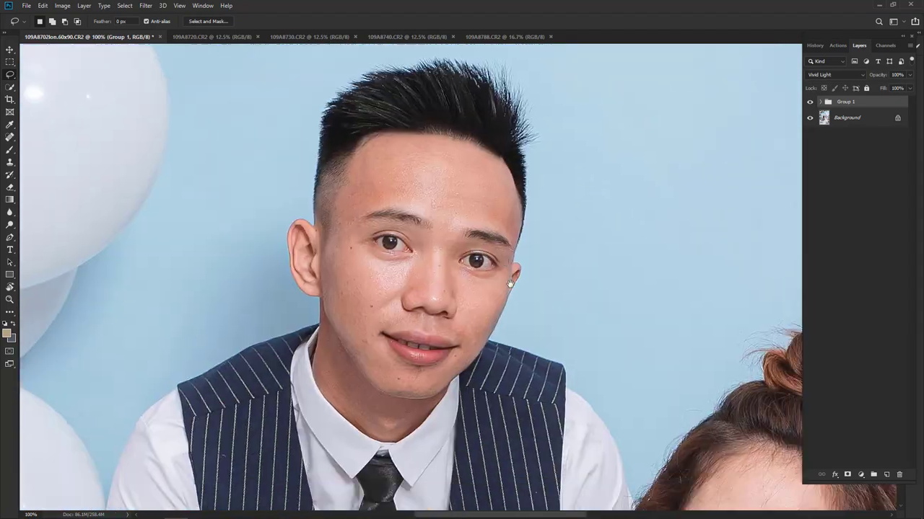
scroll(614, 346, "down", 5)
scroll(613, 346, "right", 4)
scroll(643, 344, "up", 4, "alt")
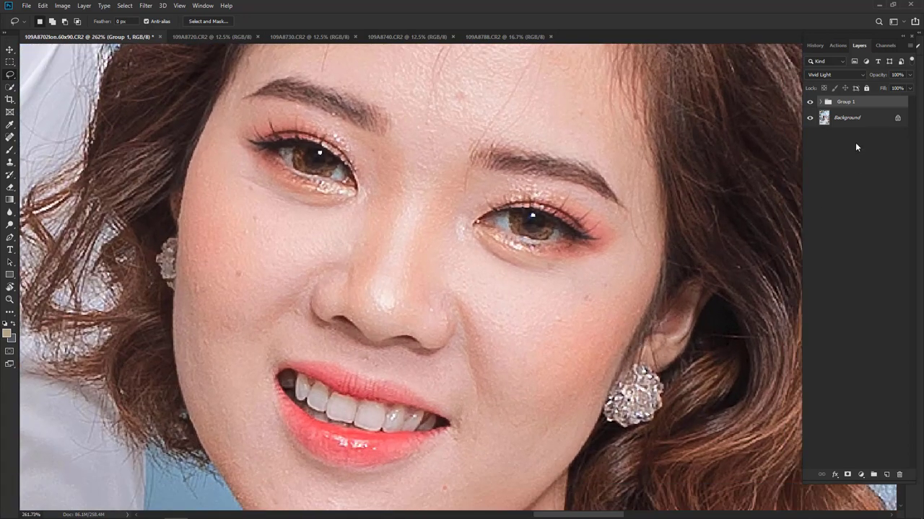
key("ctrl+minus")
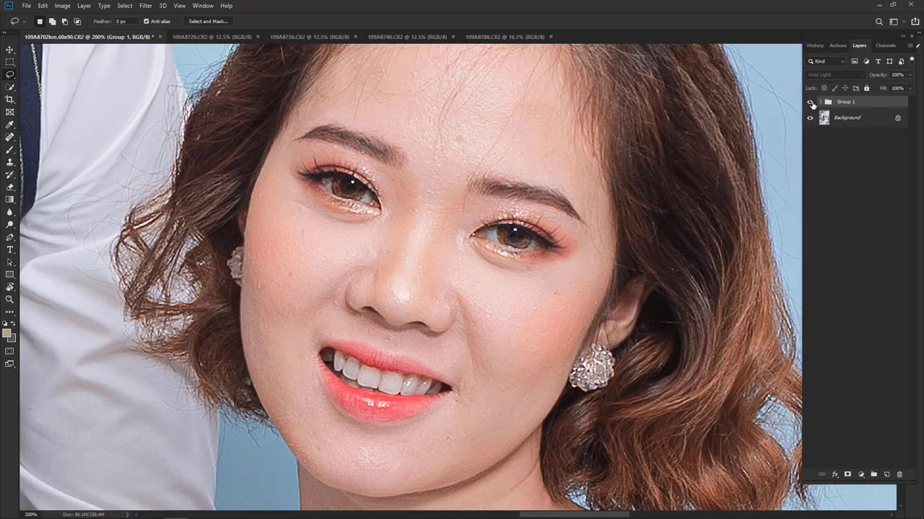
- Set Group 1's opacity to about 50%, toggling its visibility to compare
left_click(810, 102)
left_click(909, 75)
left_click(879, 86)
left_click_drag(893, 87, 877, 86)
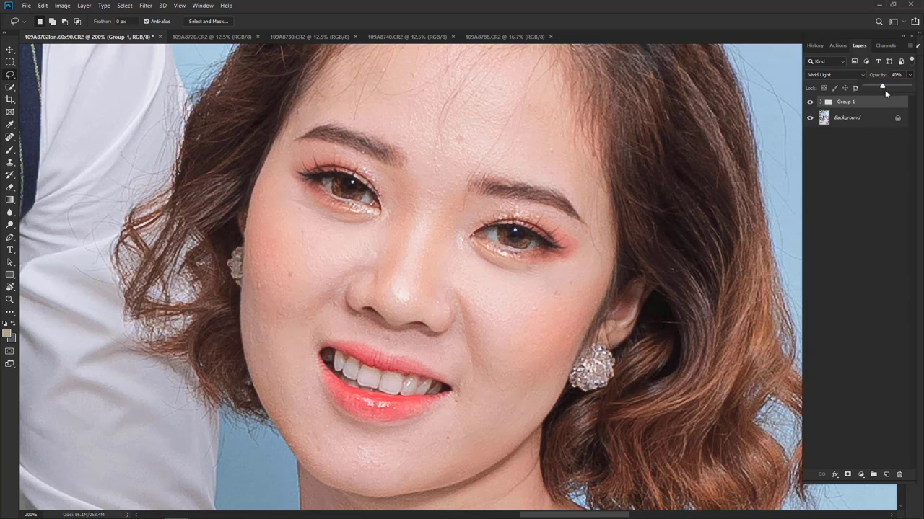
left_click_drag(881, 89, 887, 89)
left_click(809, 104)
left_click(809, 104)
scroll(583, 305, "down", 1)
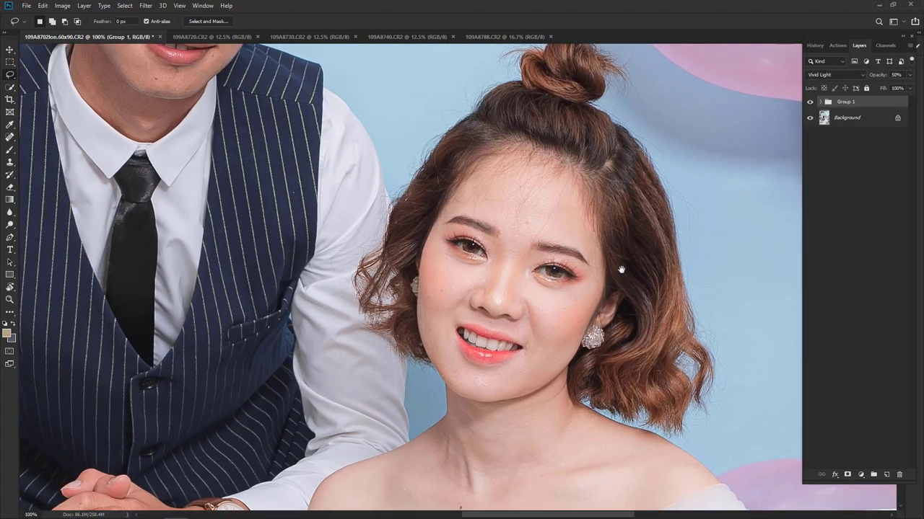
- Toggle Group 1 to compare the bride's skin with and without the effect
mouse_move(476, 332)
left_mouse_down()
mouse_move(549, 311)
mouse_move(567, 243)
left_mouse_up()
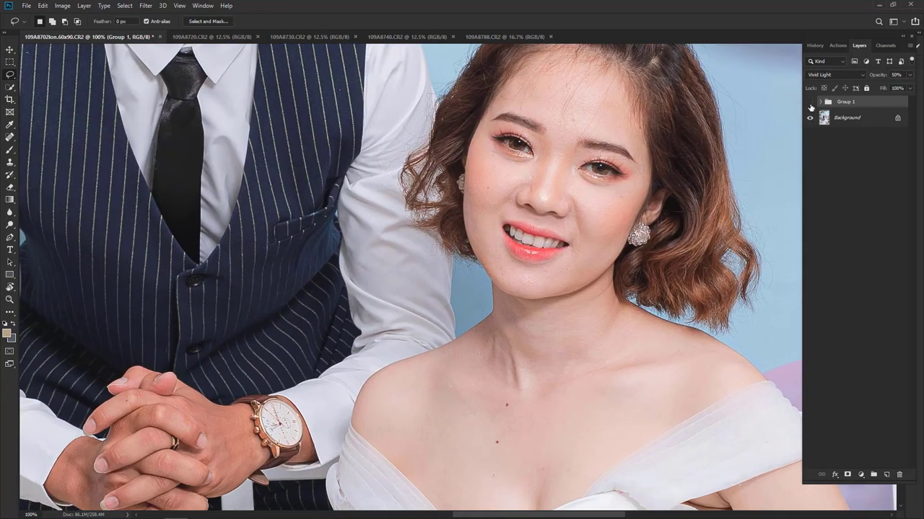
left_click(809, 105)
scroll(566, 247, "up", 1)
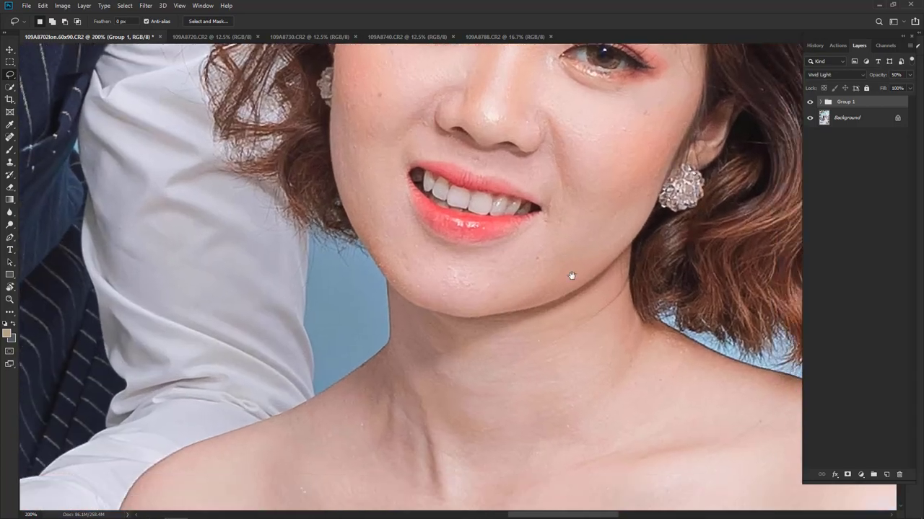
scroll(474, 360, "down", 1)
scroll(495, 371, "down", 1)
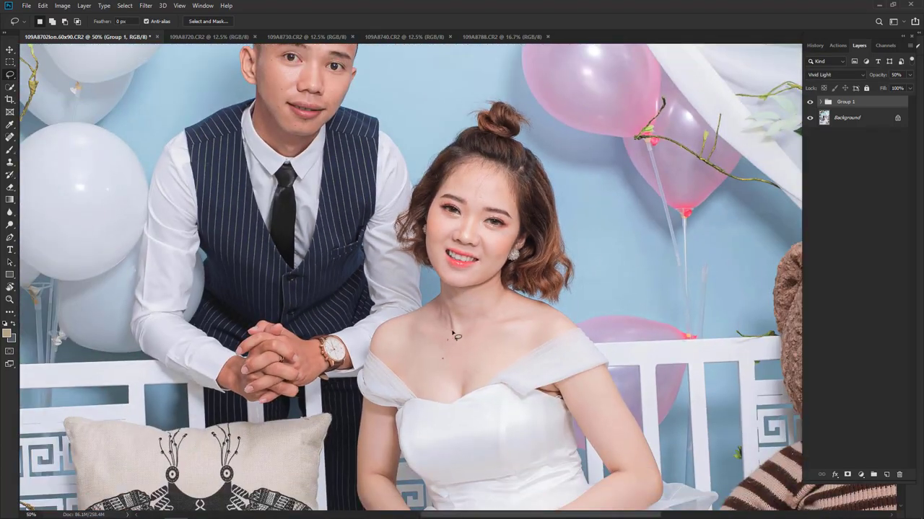
scroll(515, 355, "down", 1)
scroll(693, 329, "down", 1)
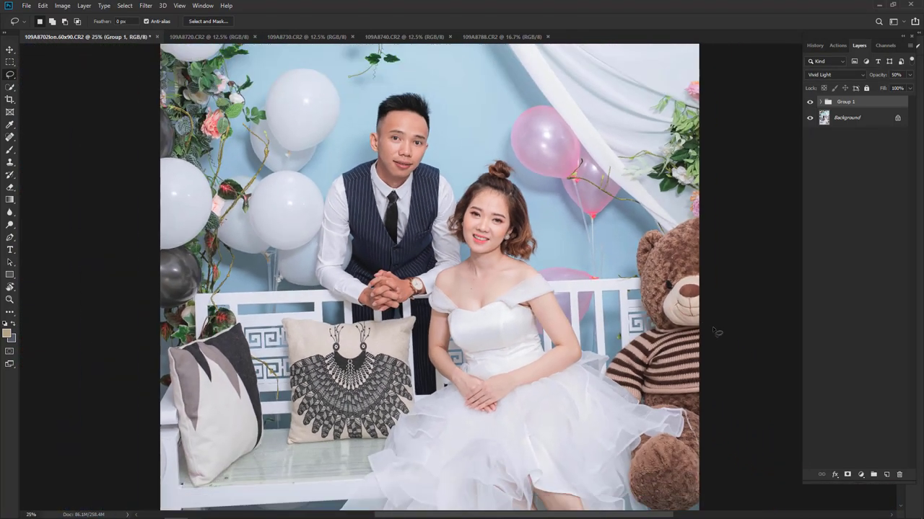
scroll(723, 332, "down", 1)
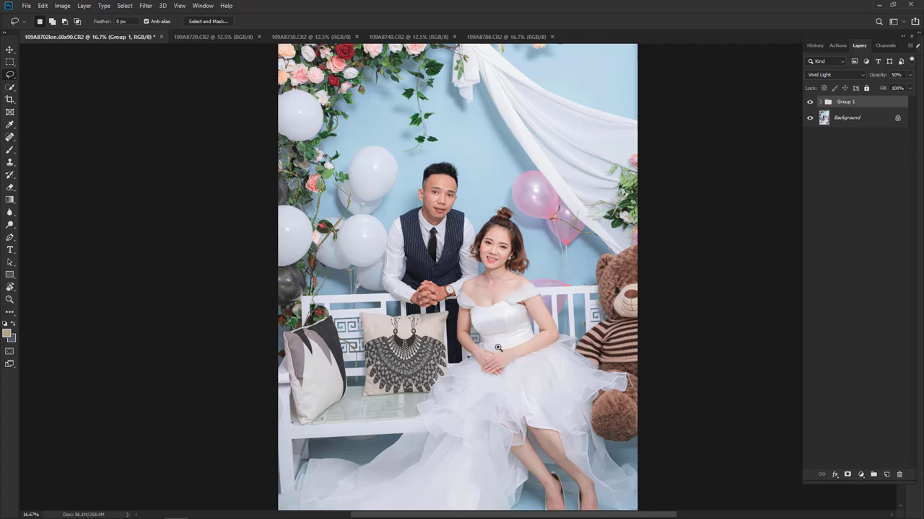
- Inspect the bride's neckline and bodice at 100%, then view the couple and teddy bear
left_click(480, 258, "ctrl")
left_click(553, 317, "ctrl")
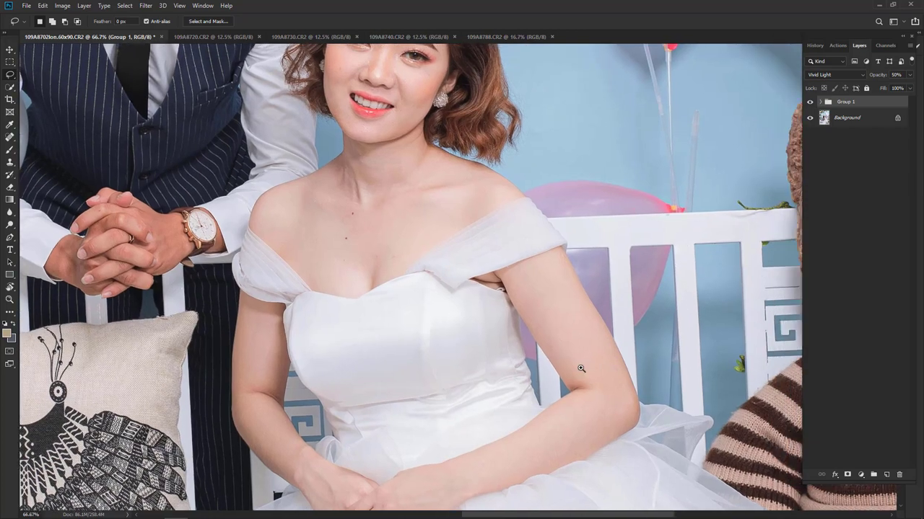
left_click(579, 367, "ctrl")
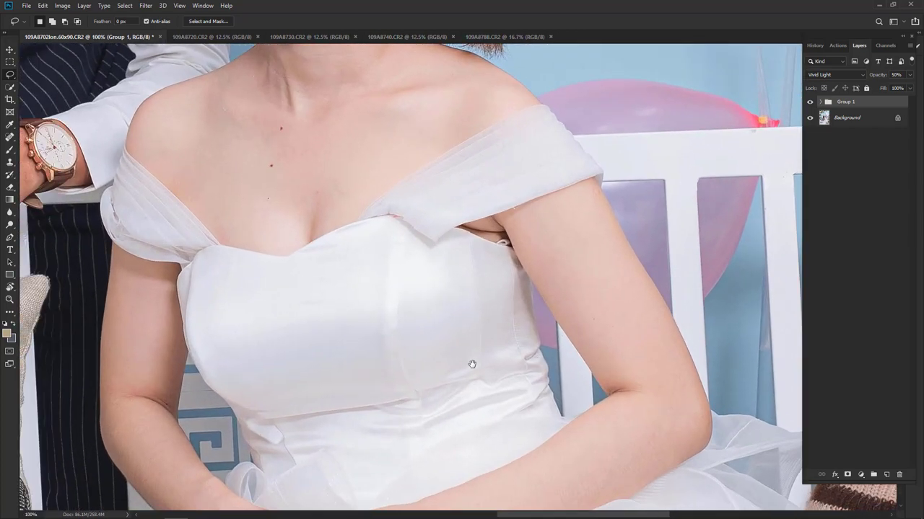
left_click_drag(472, 365, 553, 306)
left_click(635, 380, "alt")
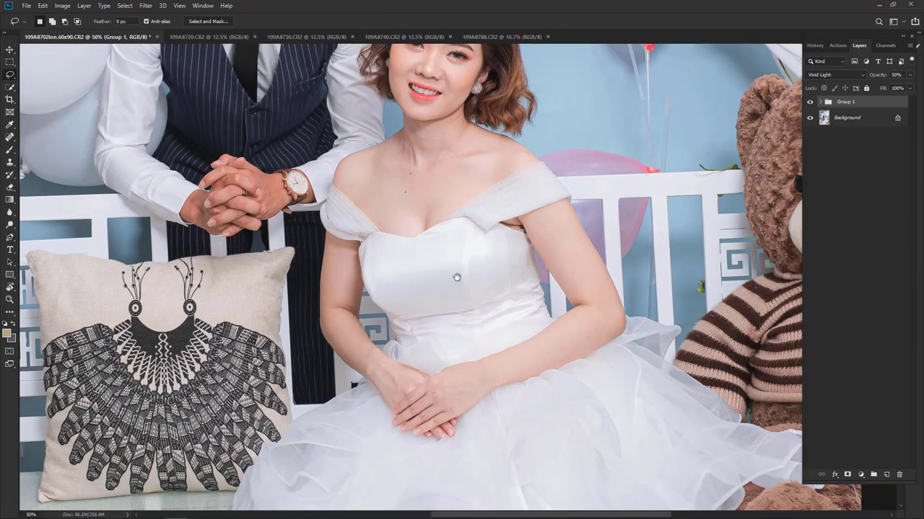
mouse_move(455, 276)
left_mouse_down()
mouse_move(510, 269)
mouse_move(519, 303)
left_mouse_up()
- Check the couple at 50% zoom, then flatten Group 1 into the Background
left_click(647, 320, "ctrl")
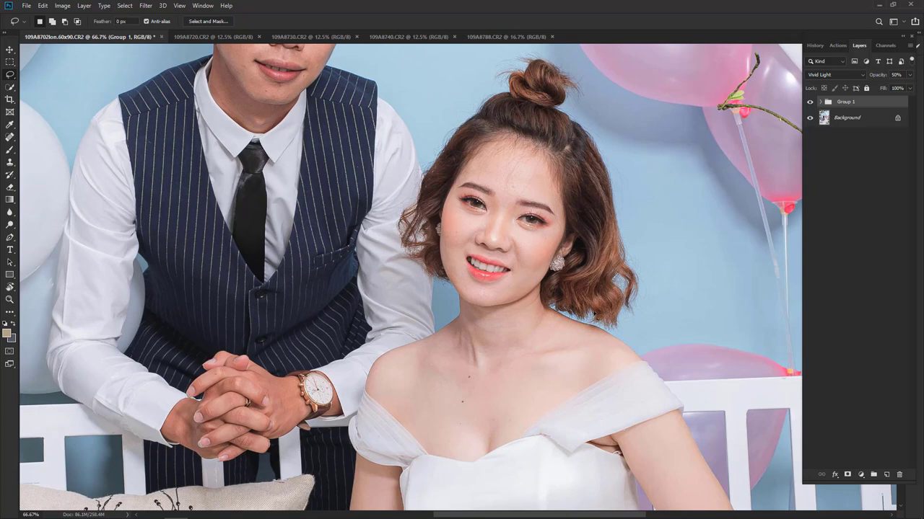
key("ctrl+minus")
left_click_drag(416, 296, 517, 300)
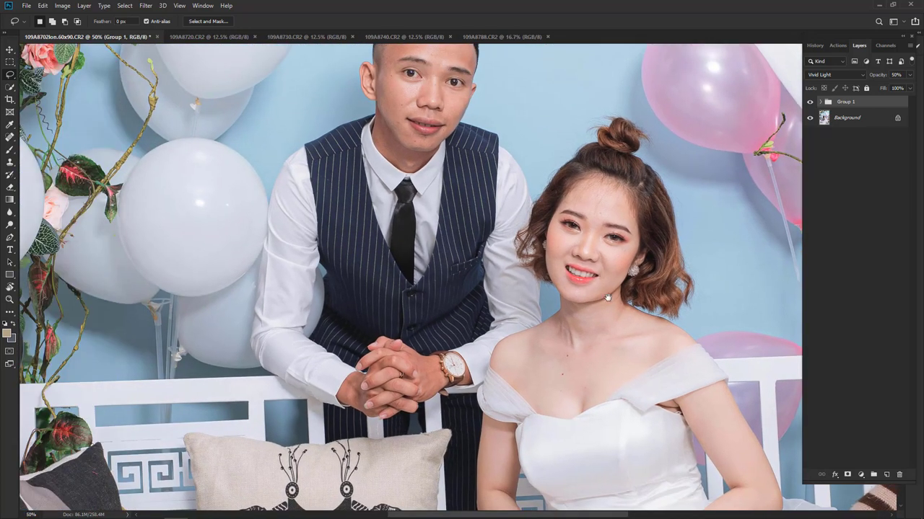
left_click_drag(608, 297, 635, 311)
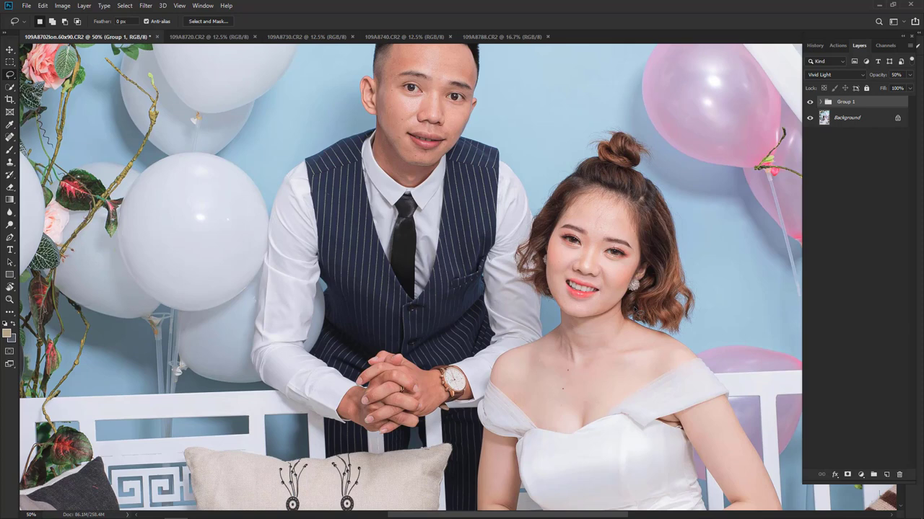
key("ctrl+shift+e")
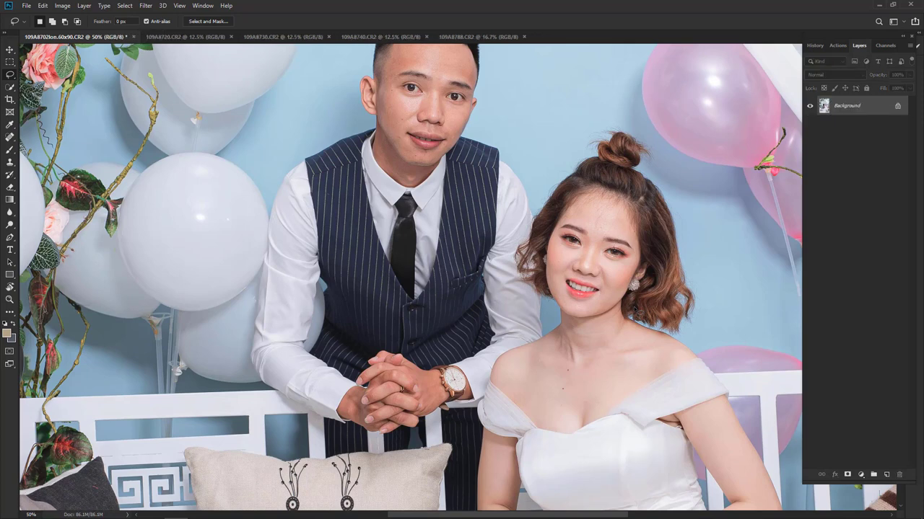